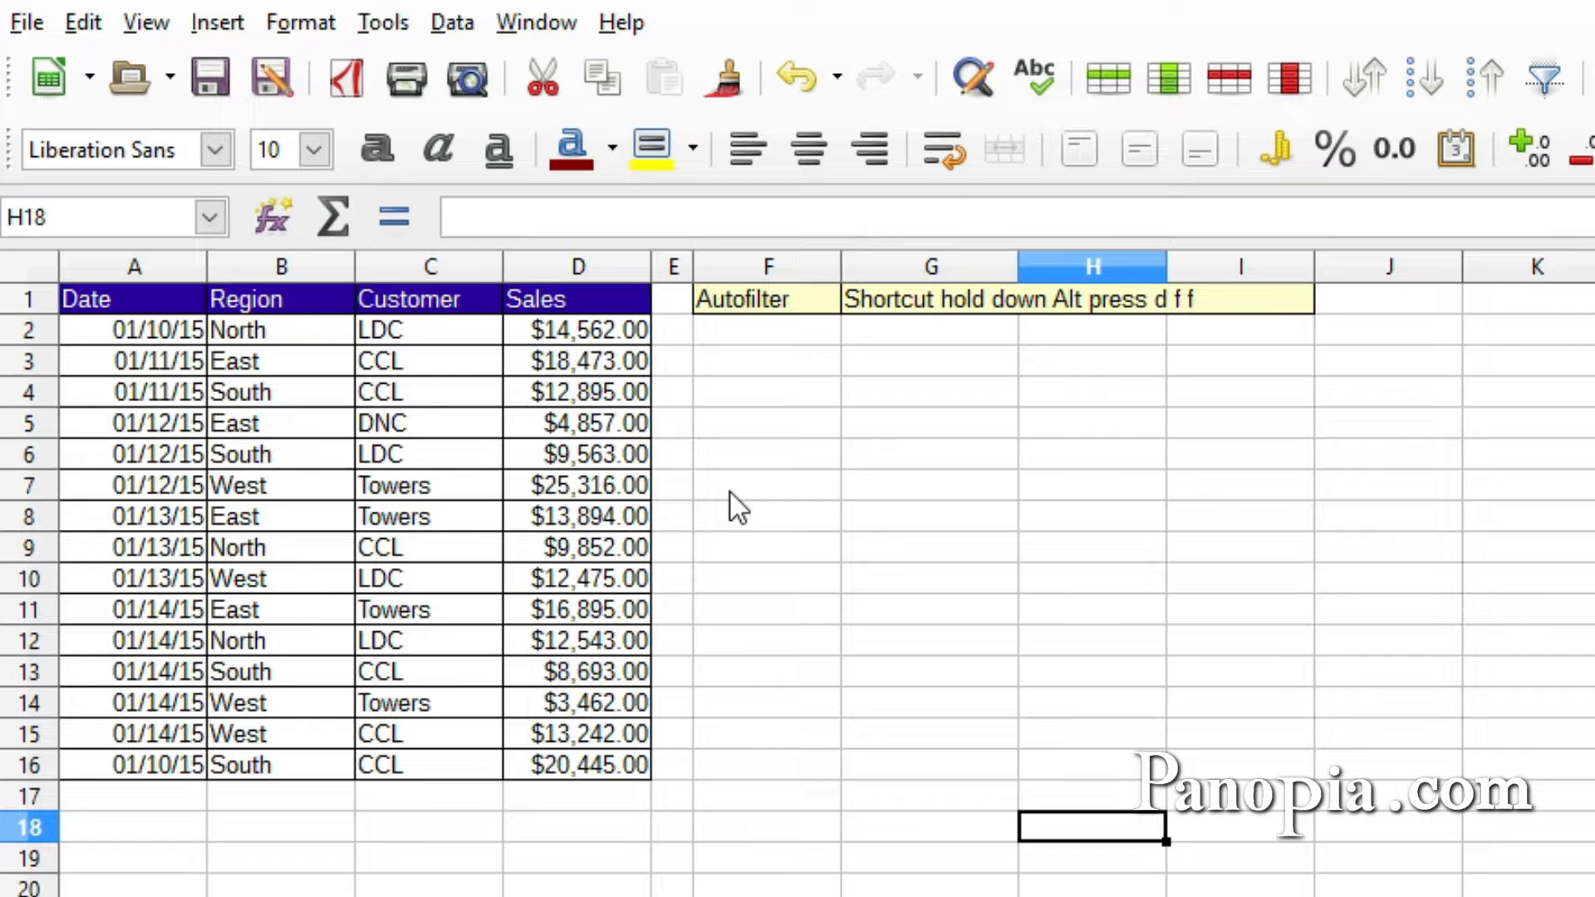
# Step: Select cell C8 and look through the Data filter options without applying any
pyautogui.click(452, 517)
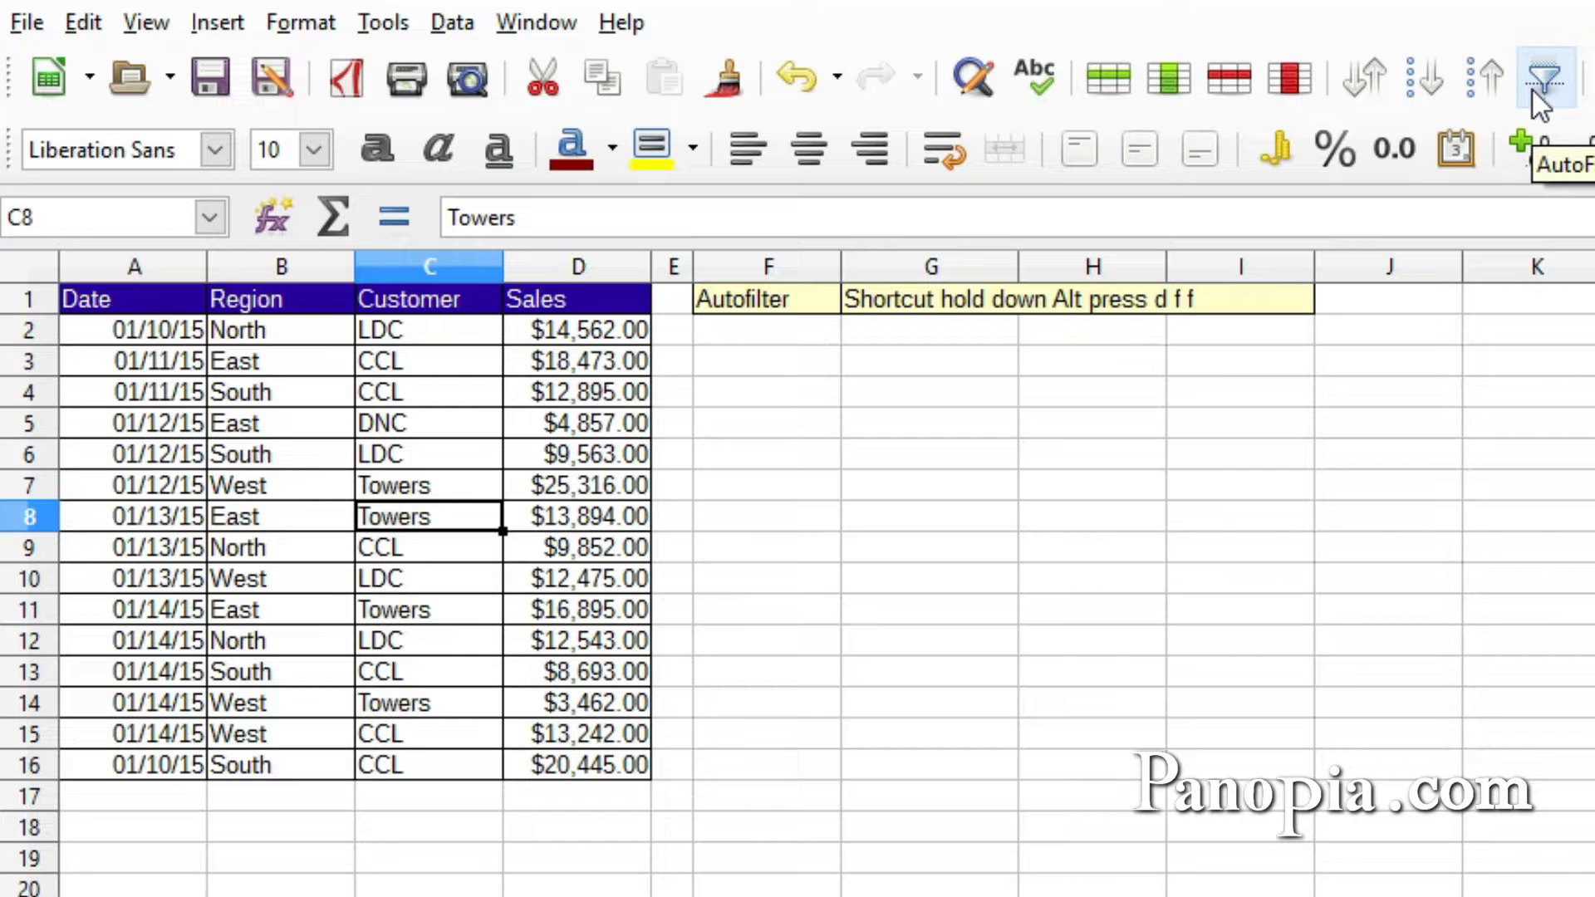
pyautogui.click(465, 18)
pyautogui.moveTo(515, 330)
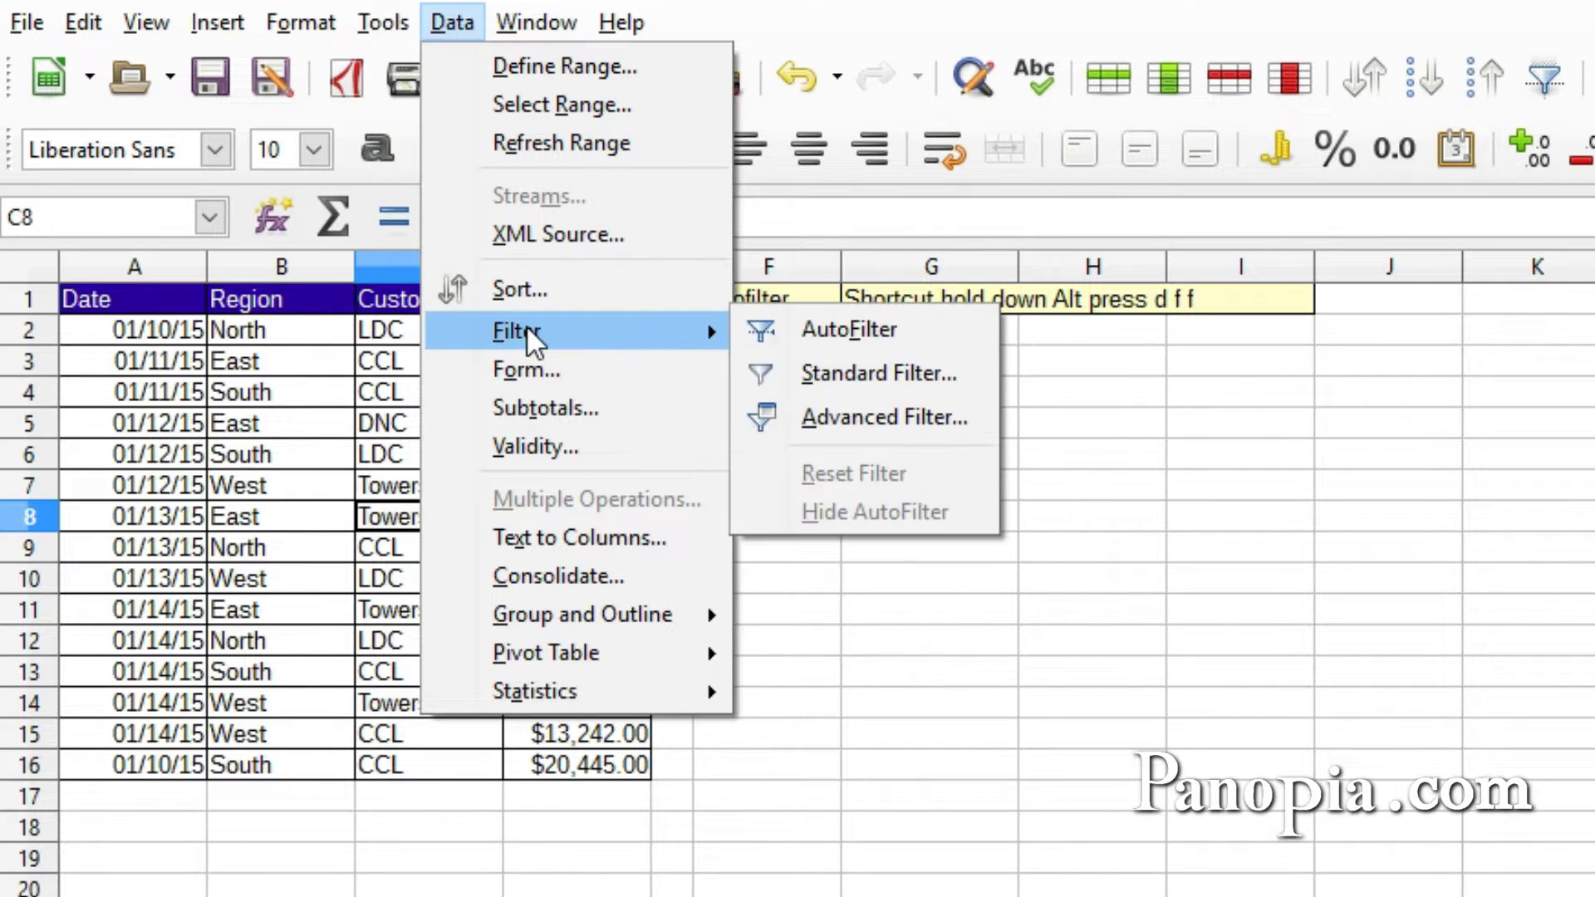
pyautogui.click(391, 519)
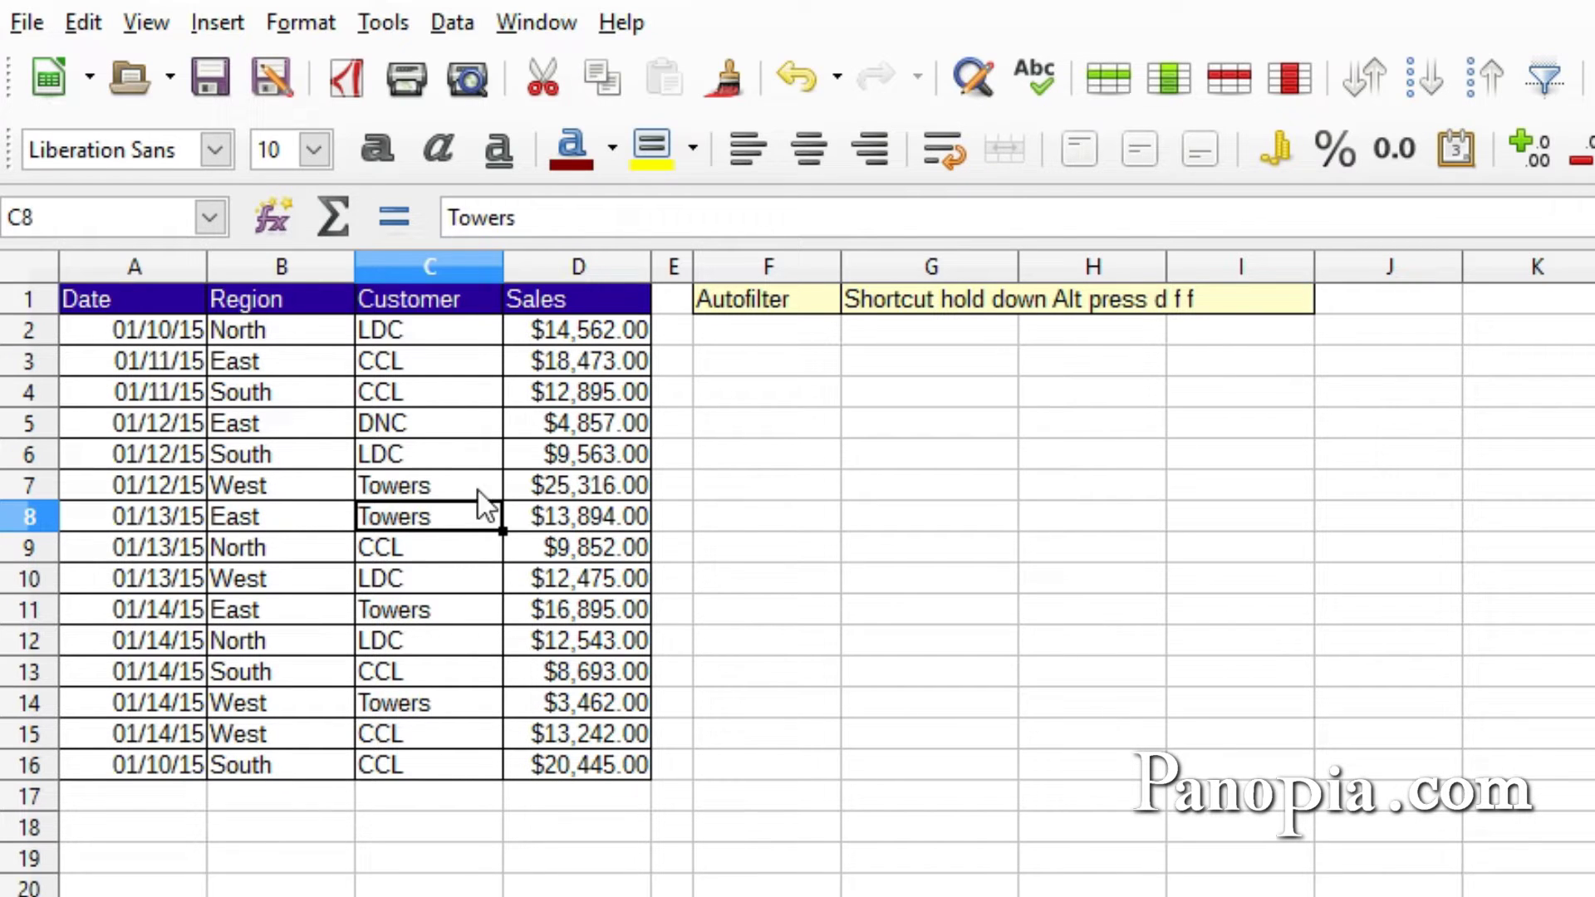
# Step: From cell C3, switch on AutoFilter and filter the Customer column to CCL only
pyautogui.click(391, 366)
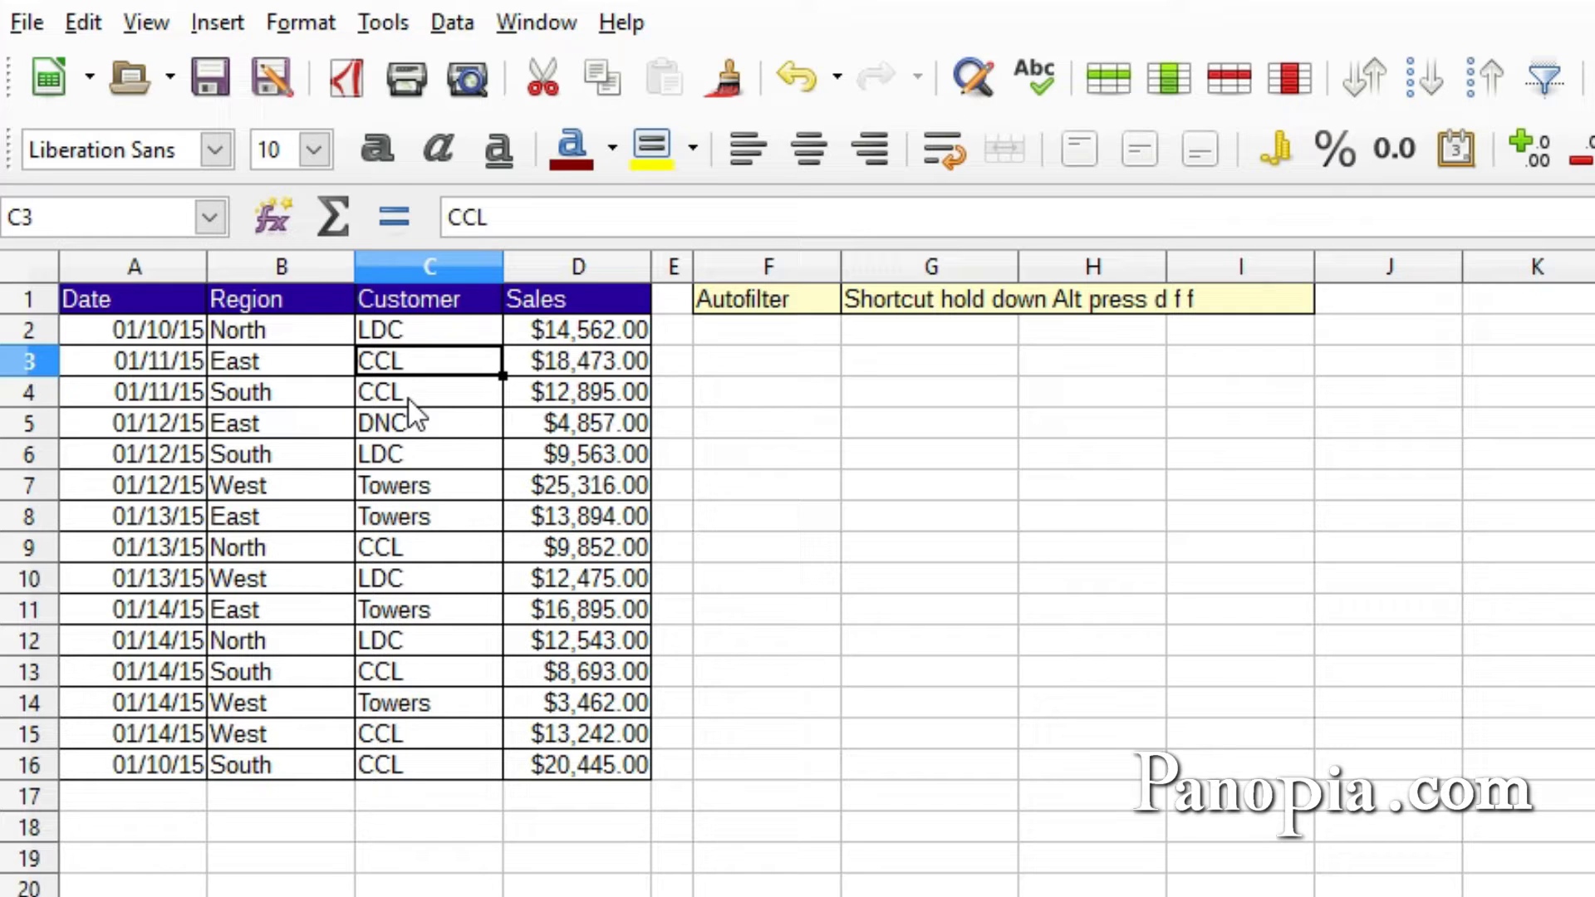
pyautogui.hotkey('alt', 'd')
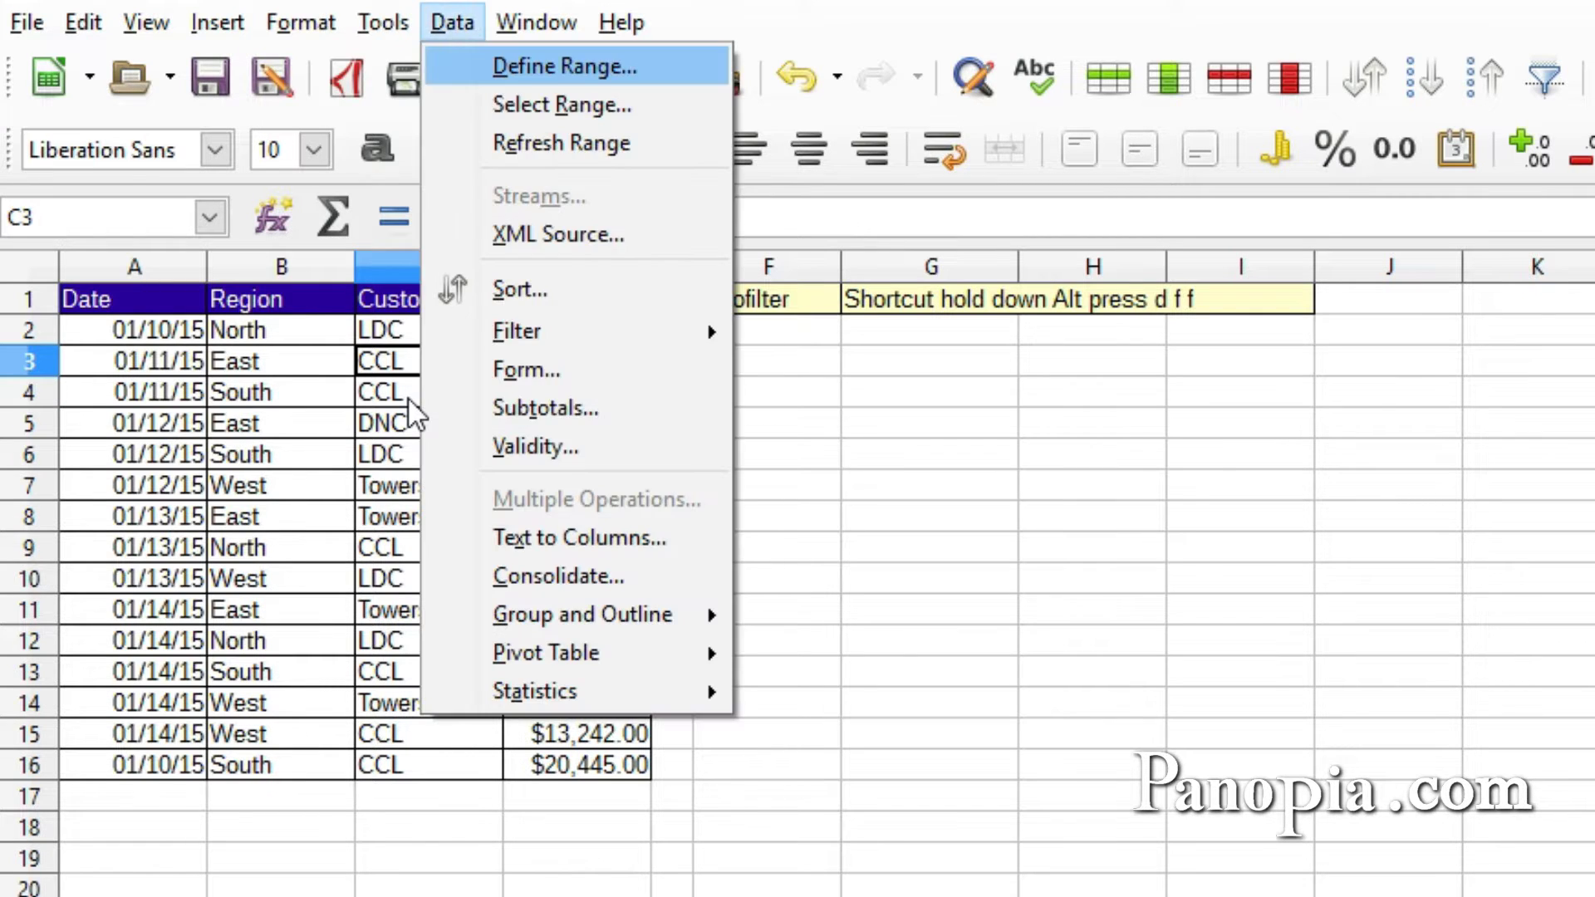
pyautogui.press('f')
pyautogui.press('f')
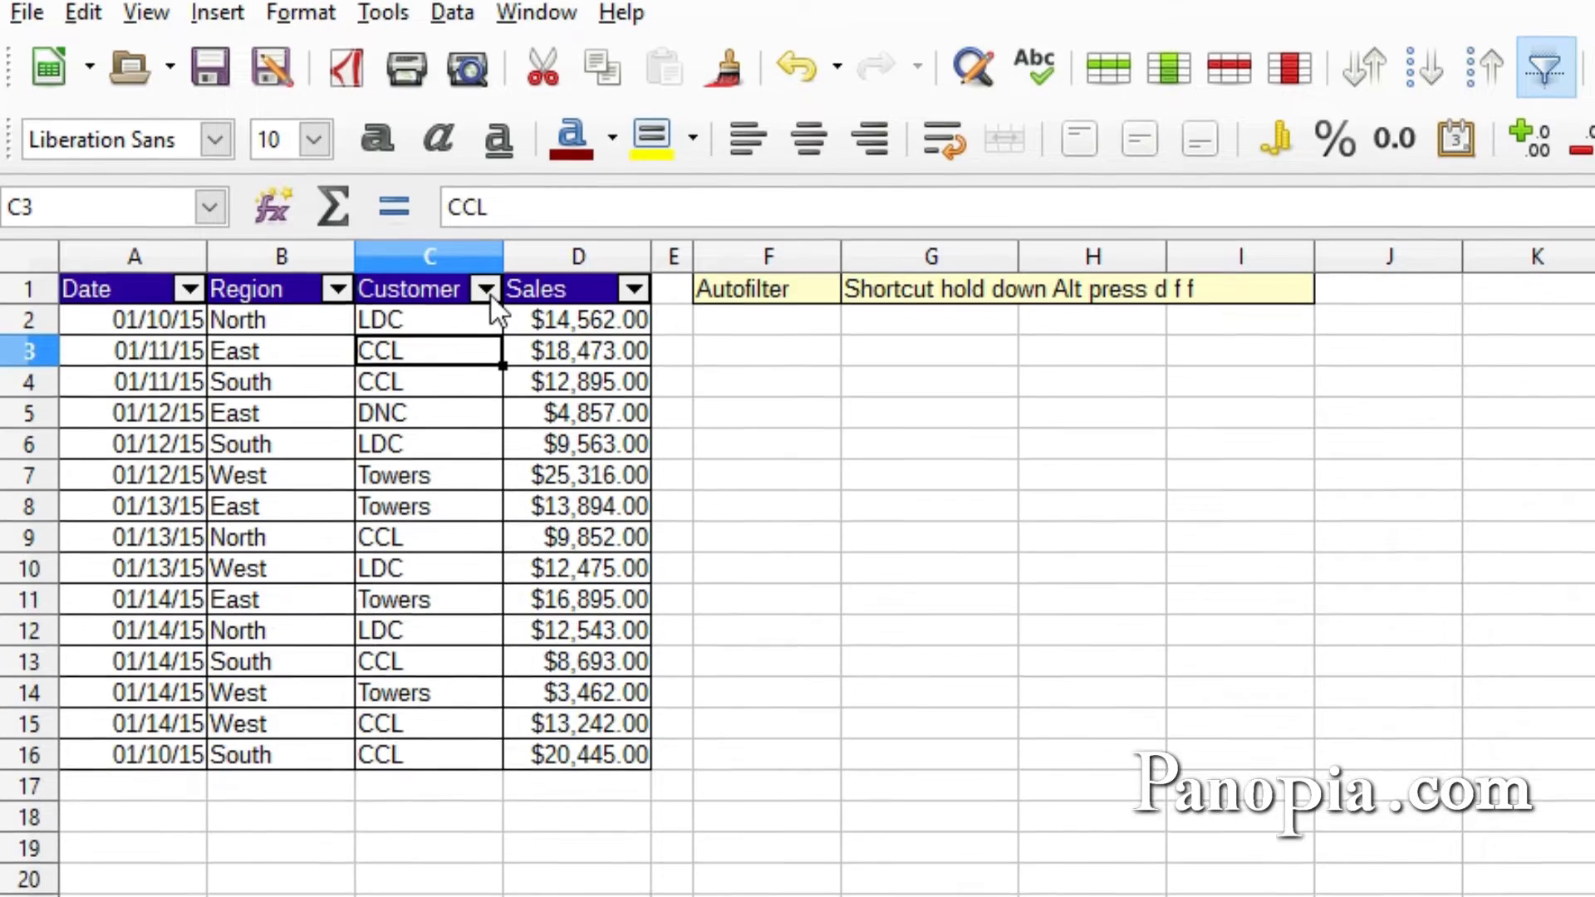
pyautogui.click(487, 293)
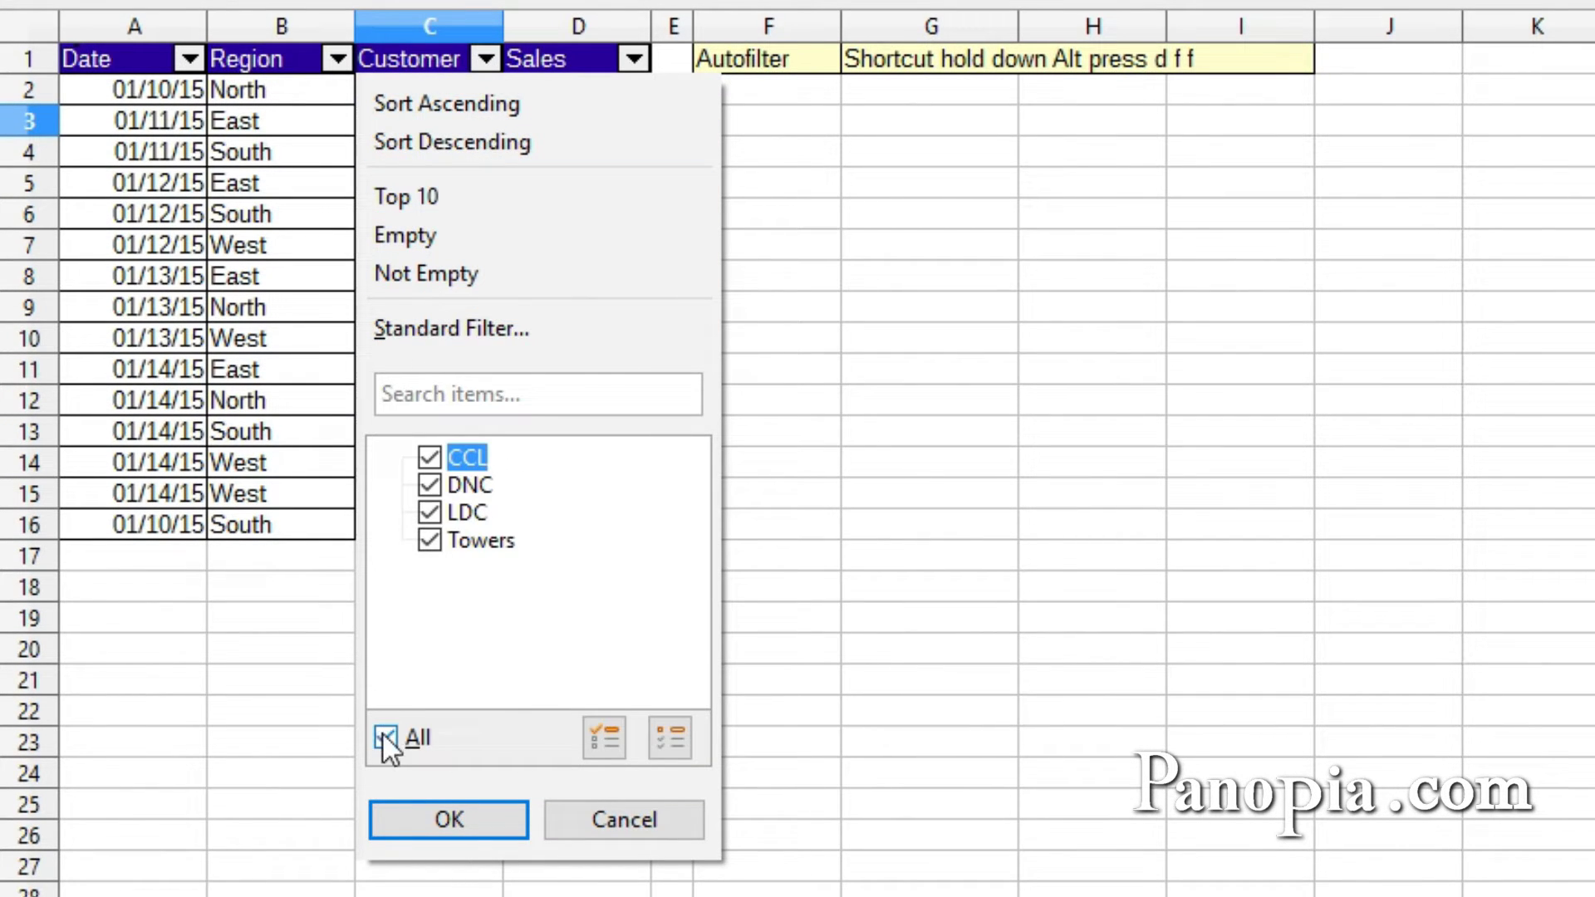
pyautogui.click(387, 737)
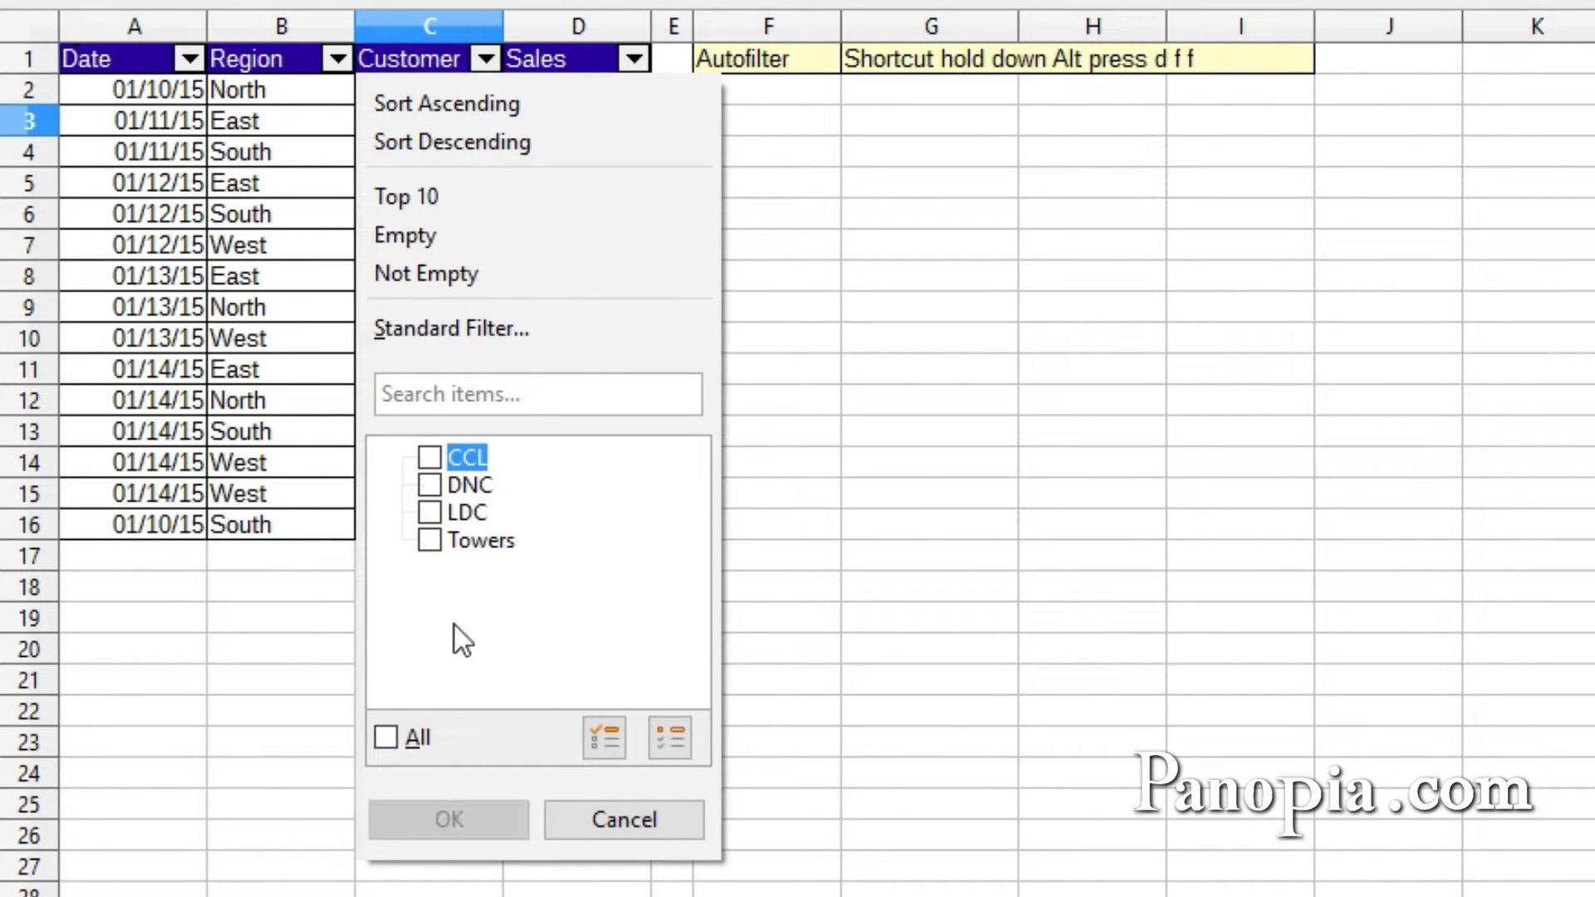
pyautogui.click(429, 457)
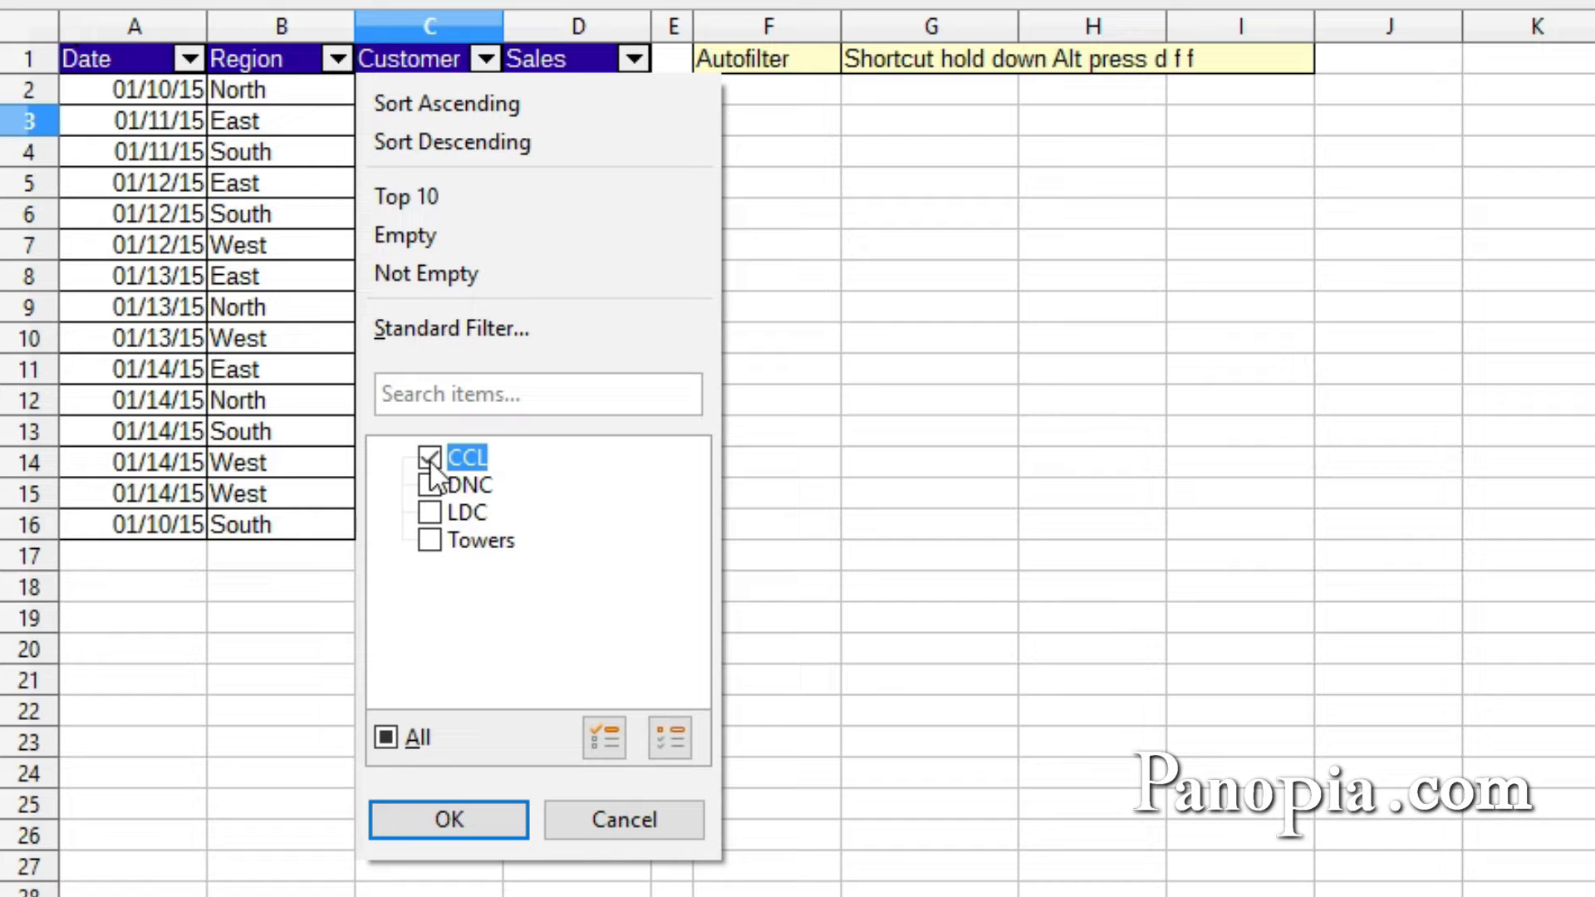
pyautogui.click(426, 834)
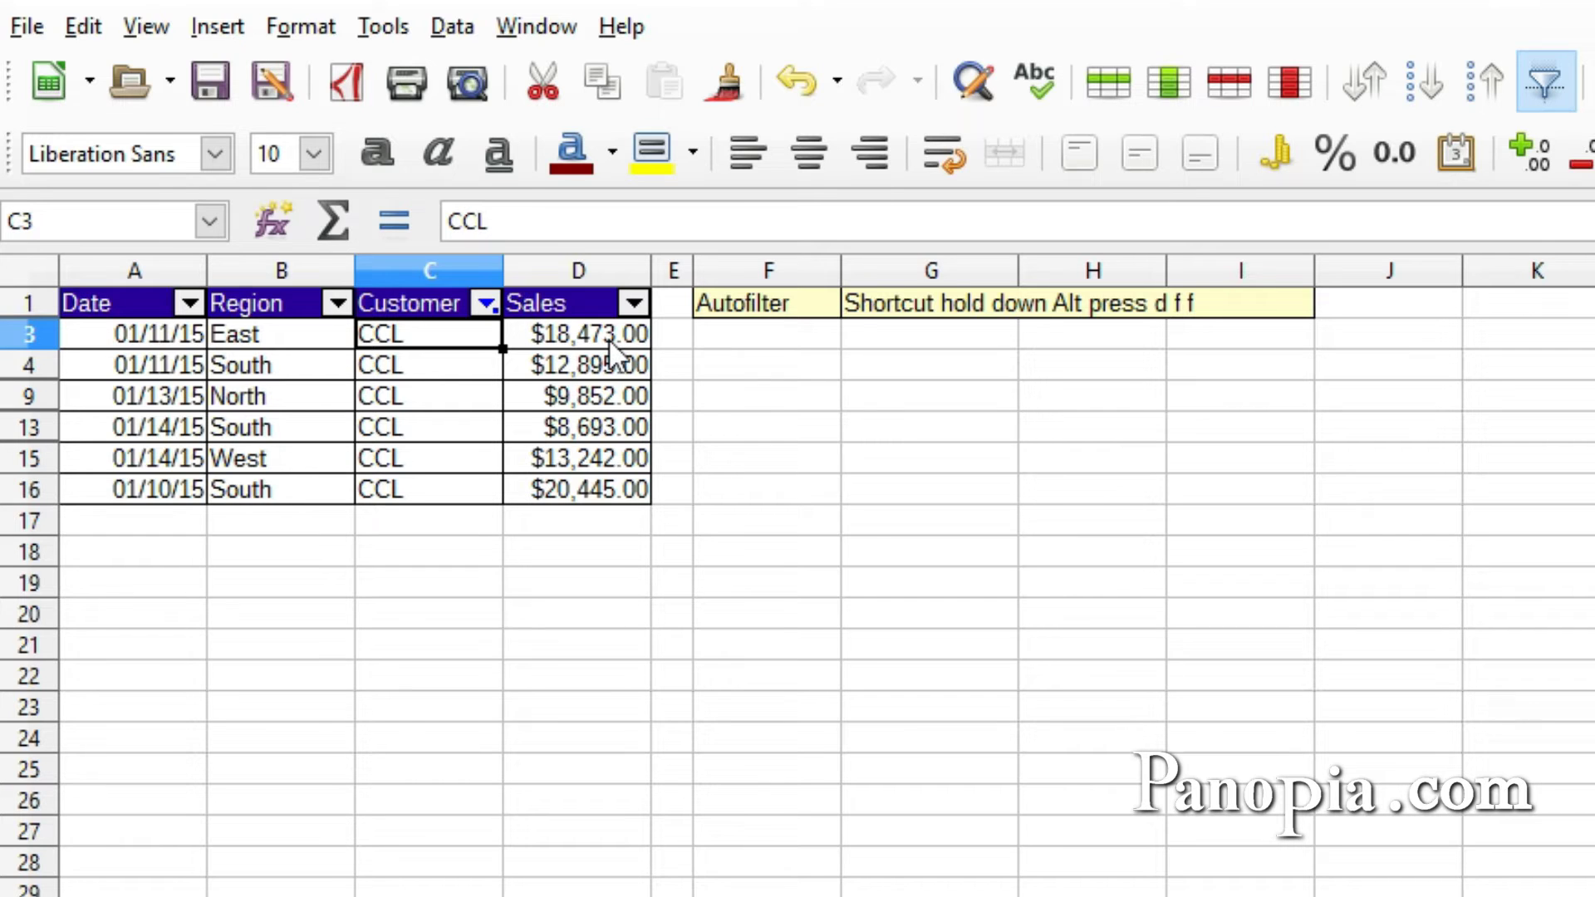
# Step: Sort the CCL rows by Sales descending, from $20,445.00 down to $8,693.00
pyautogui.click(634, 305)
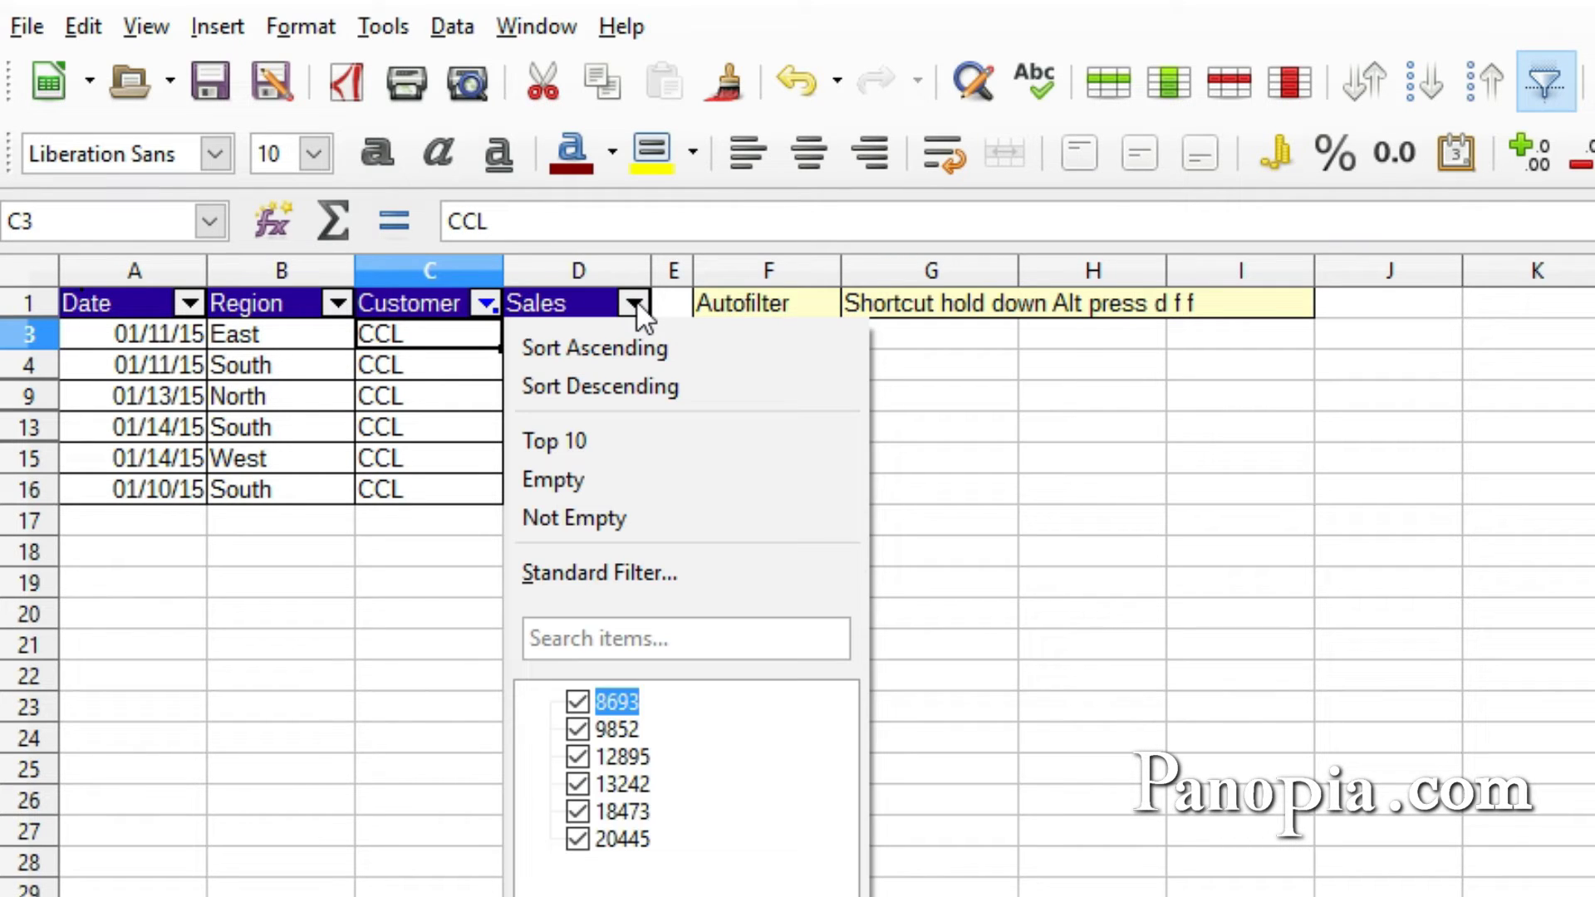
pyautogui.click(625, 388)
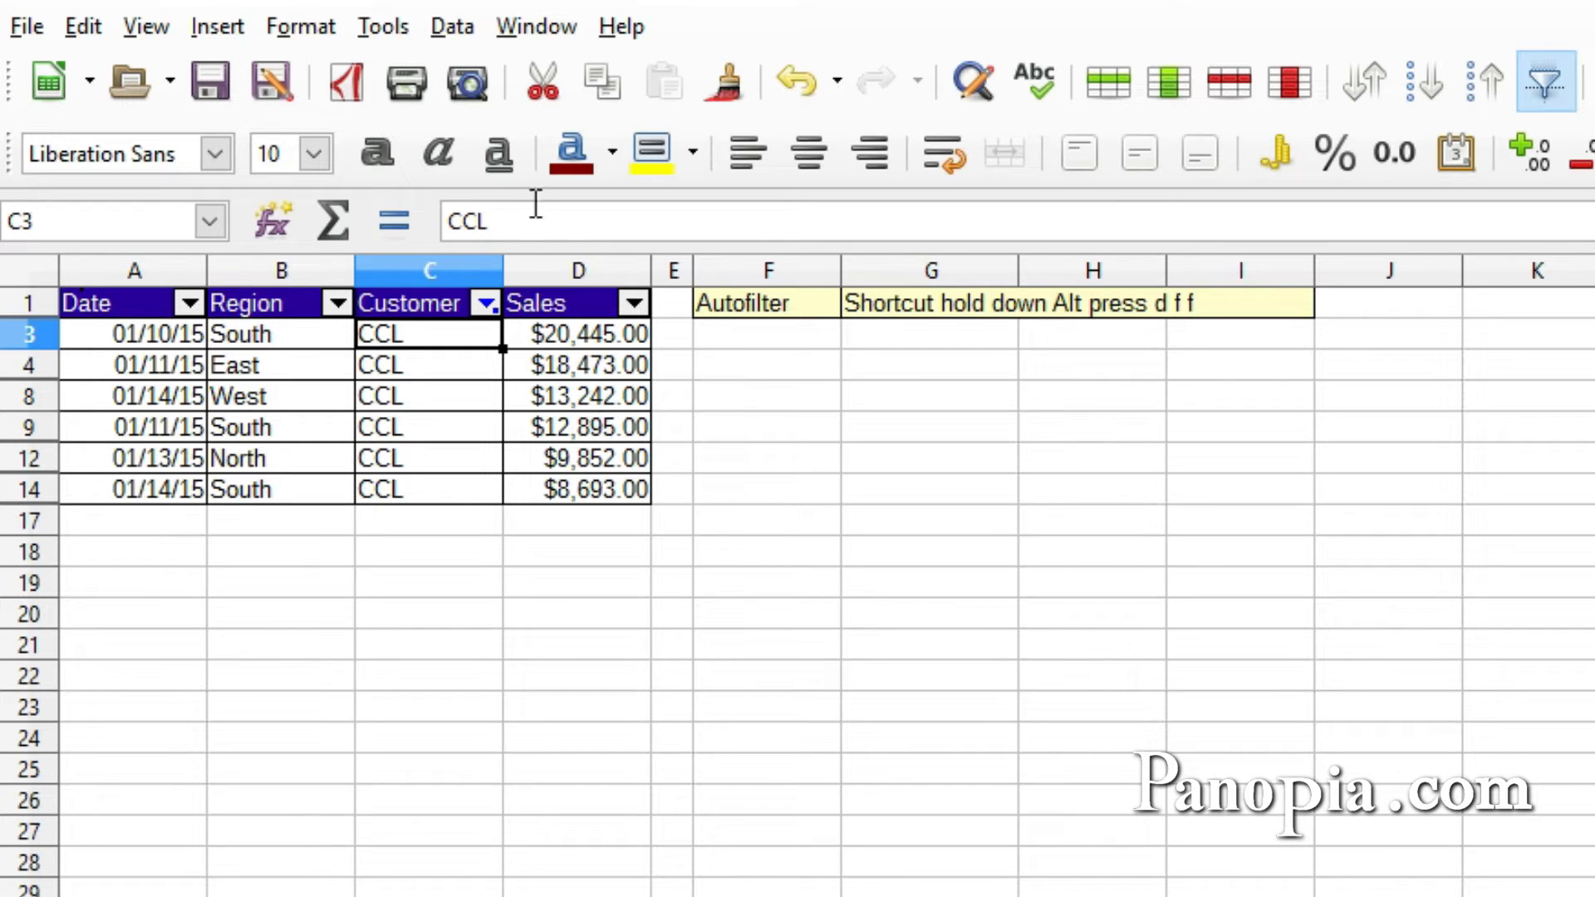
# Step: Reset the CCL filter so all 15 rows show again
pyautogui.click(451, 27)
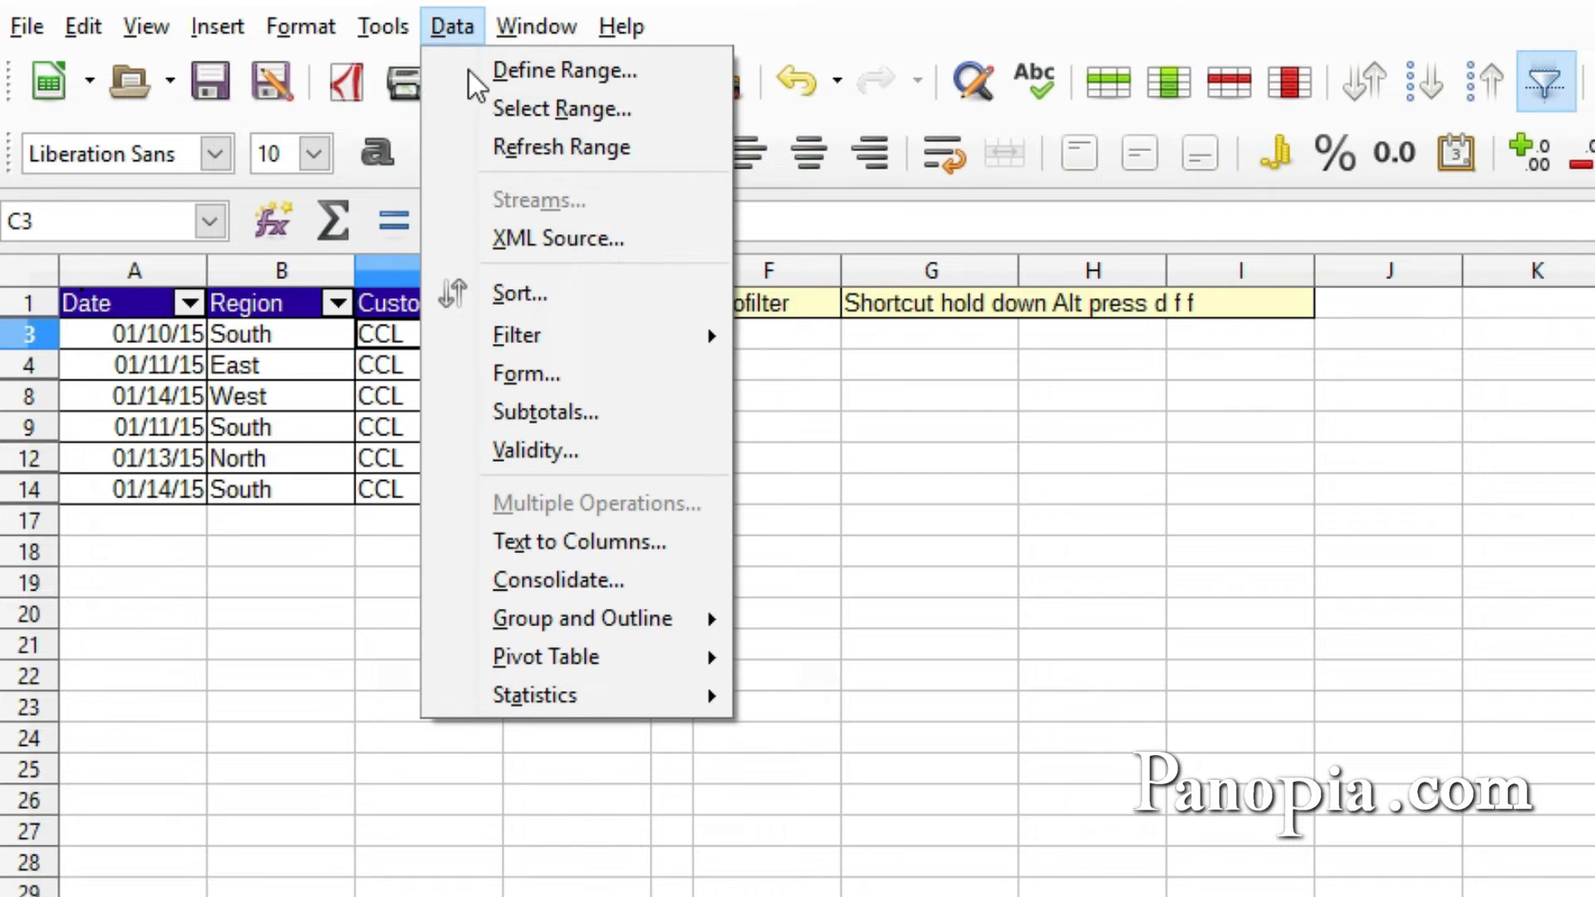
pyautogui.moveTo(517, 332)
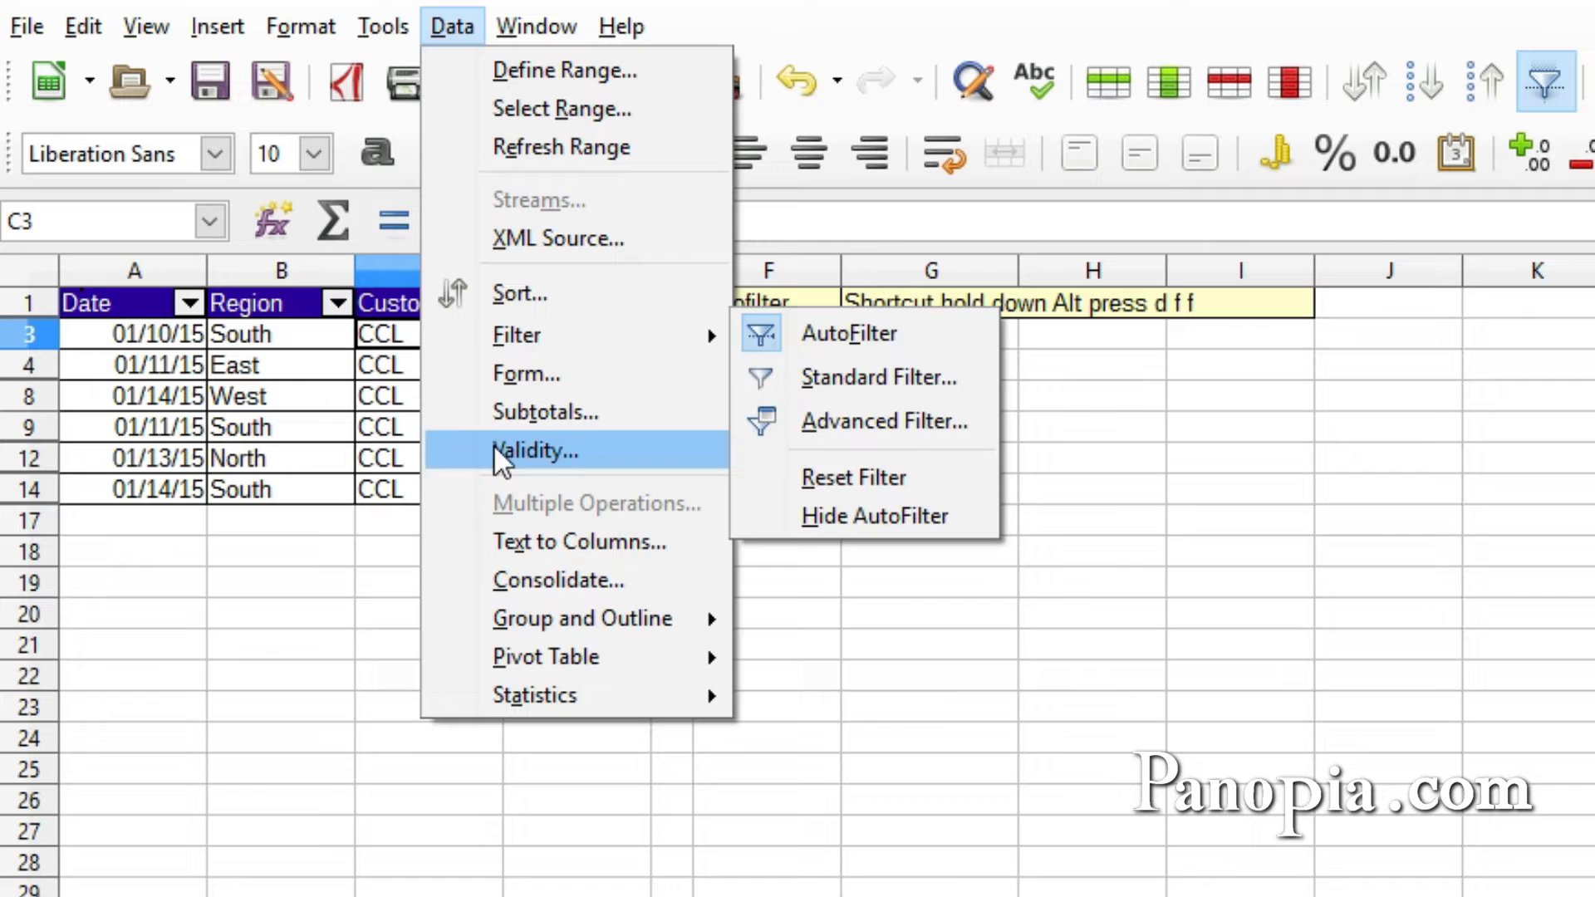
pyautogui.click(311, 392)
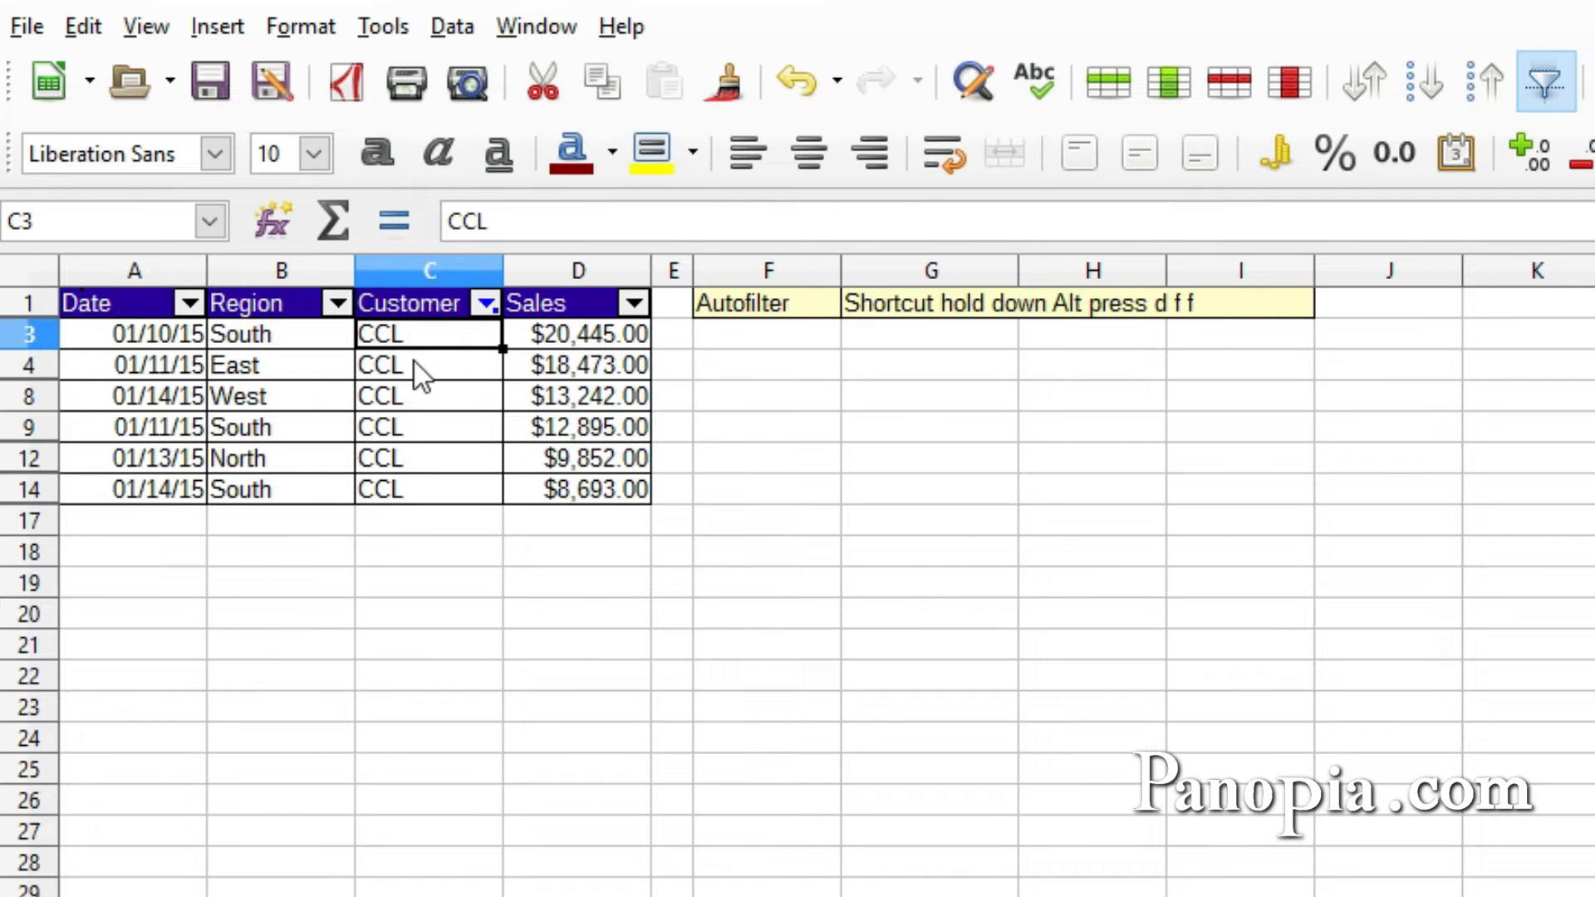
pyautogui.hotkey('alt', 'd')
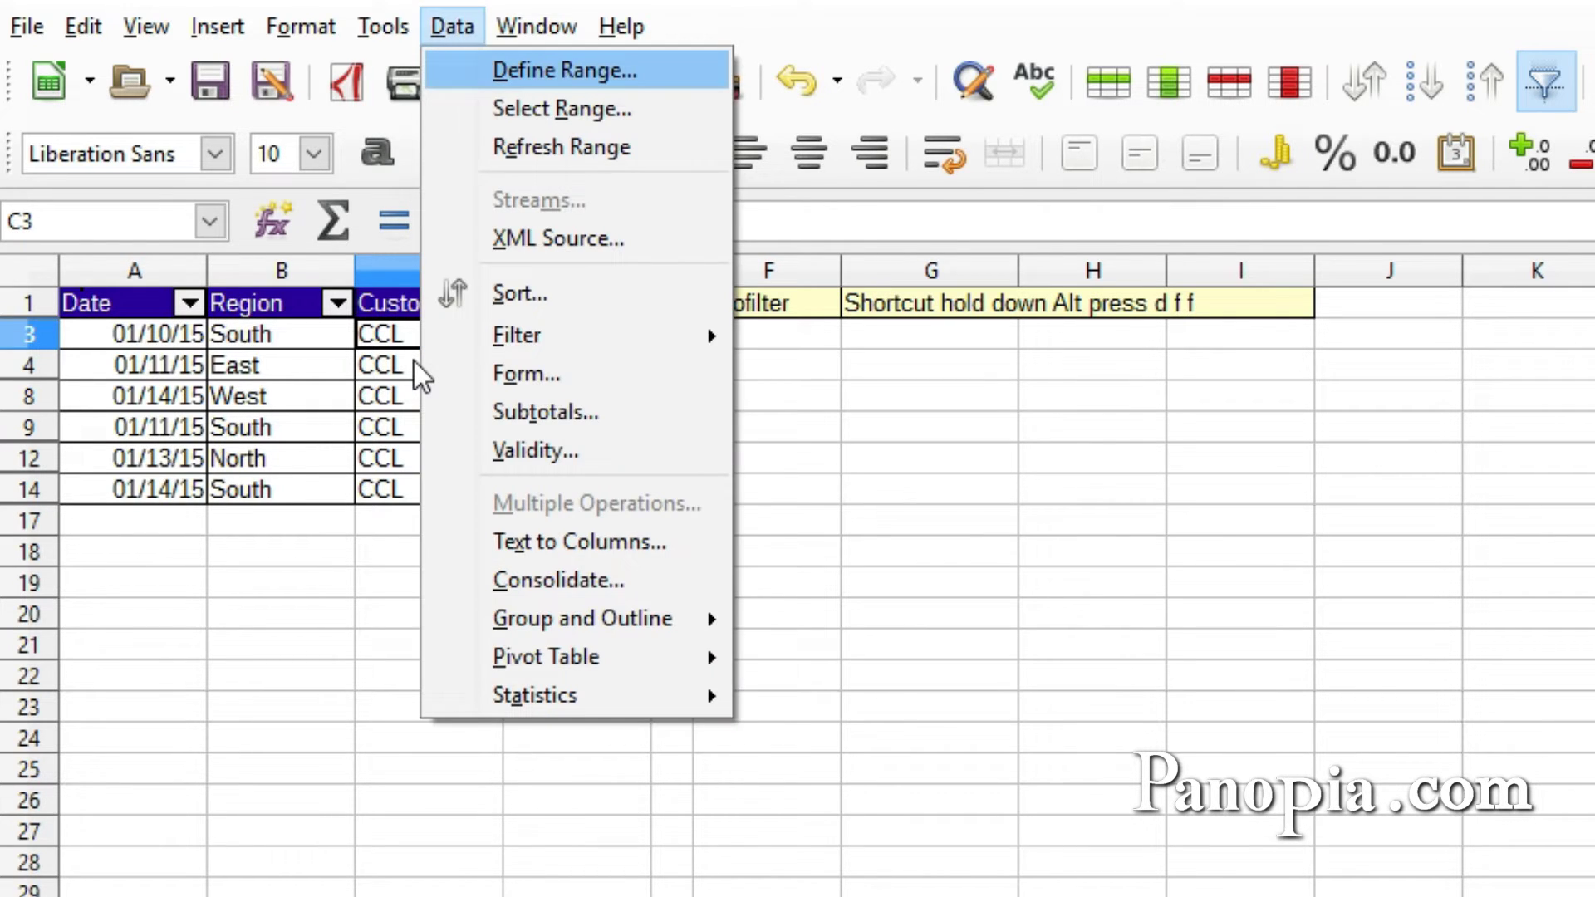
pyautogui.press('f')
pyautogui.press('f')
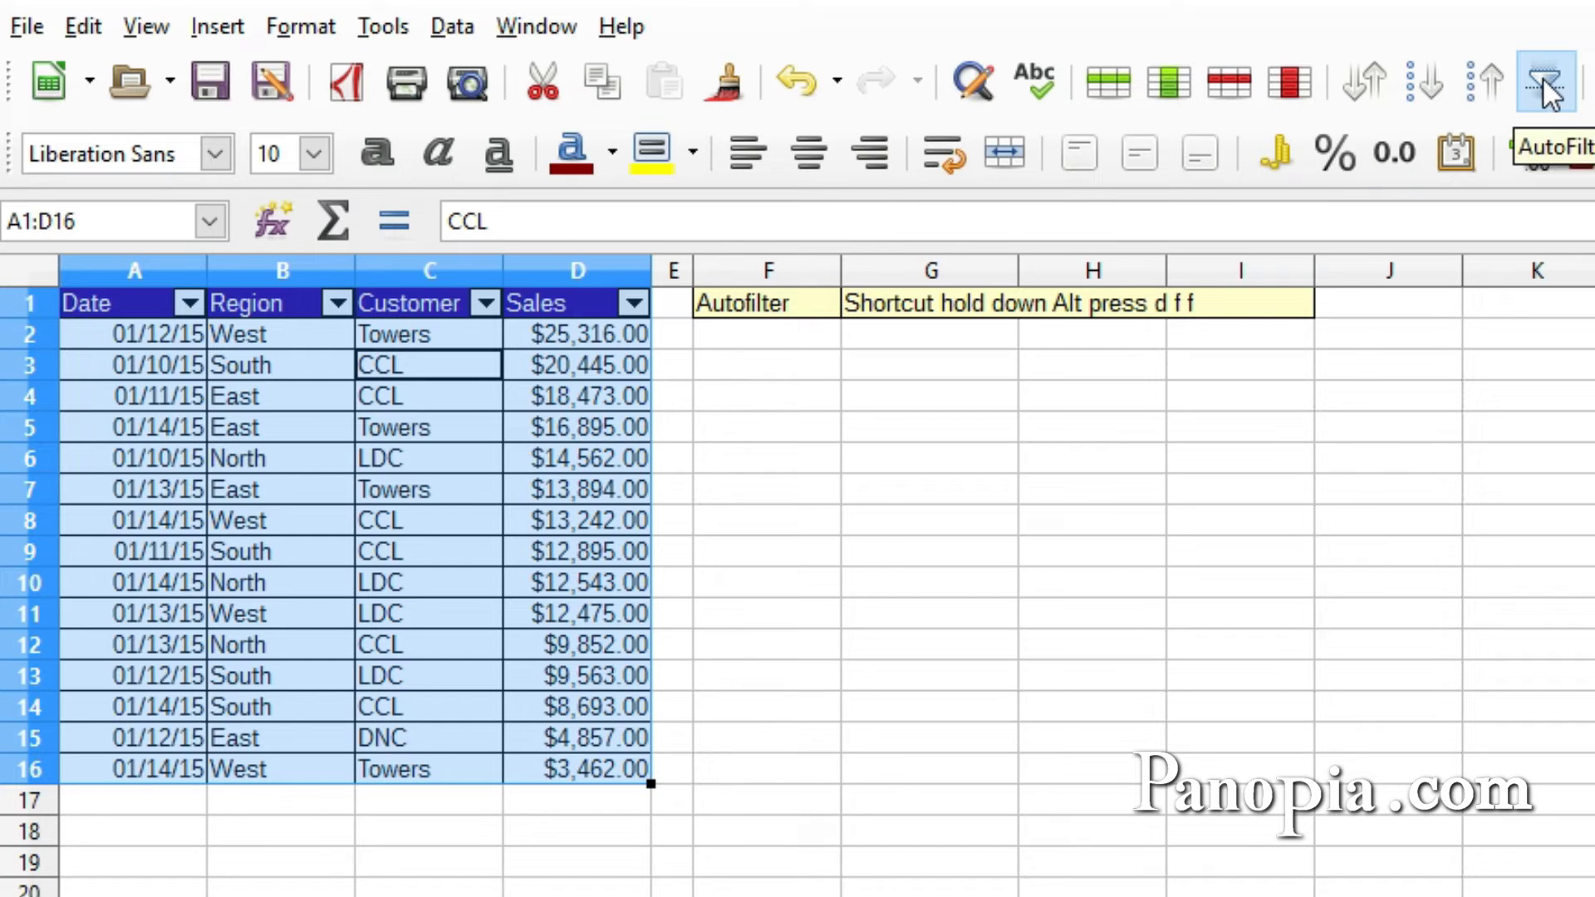
# Step: Switch AutoFilter off for the table's header row
pyautogui.click(447, 28)
pyautogui.moveTo(583, 336)
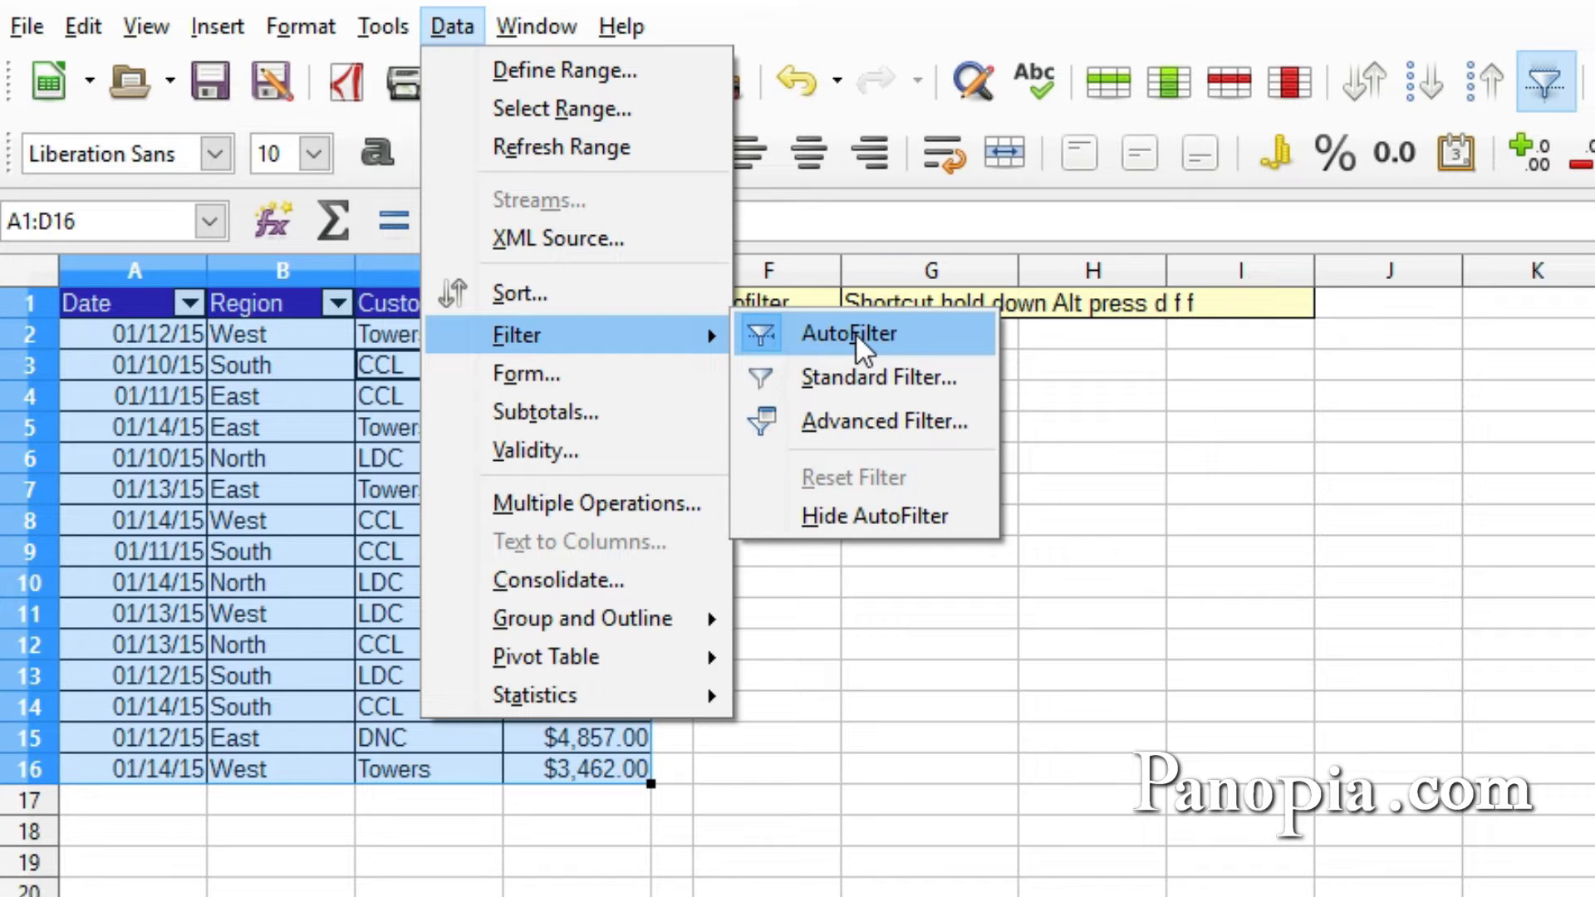
pyautogui.click(380, 364)
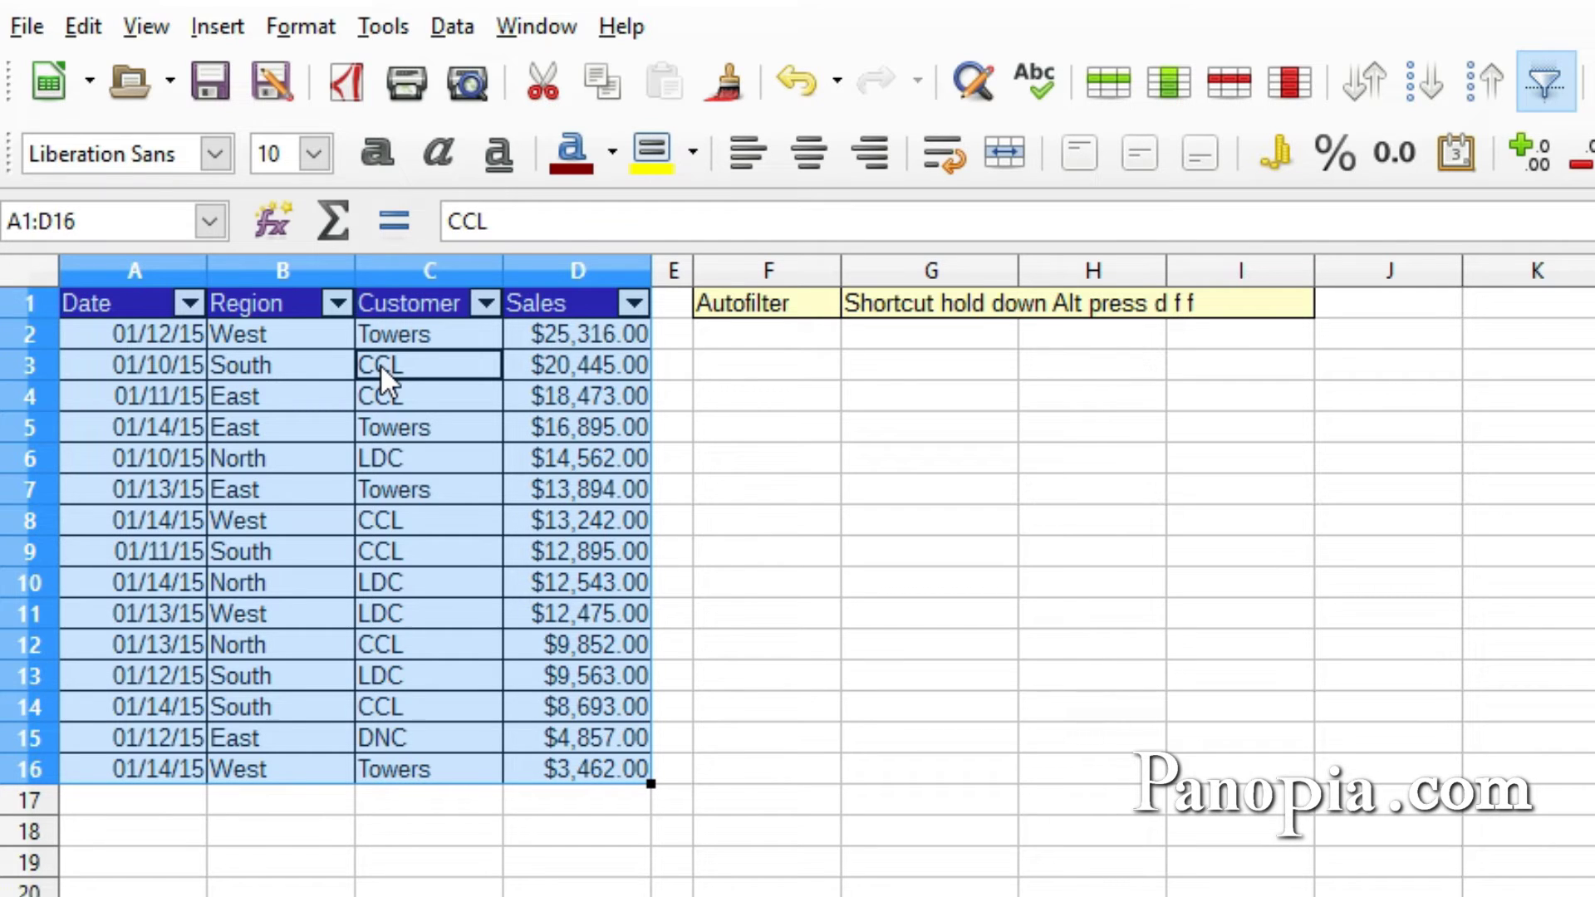
pyautogui.hotkey('alt', 'd')
pyautogui.hotkey('alt', 'f')
pyautogui.hotkey('alt', 'f')
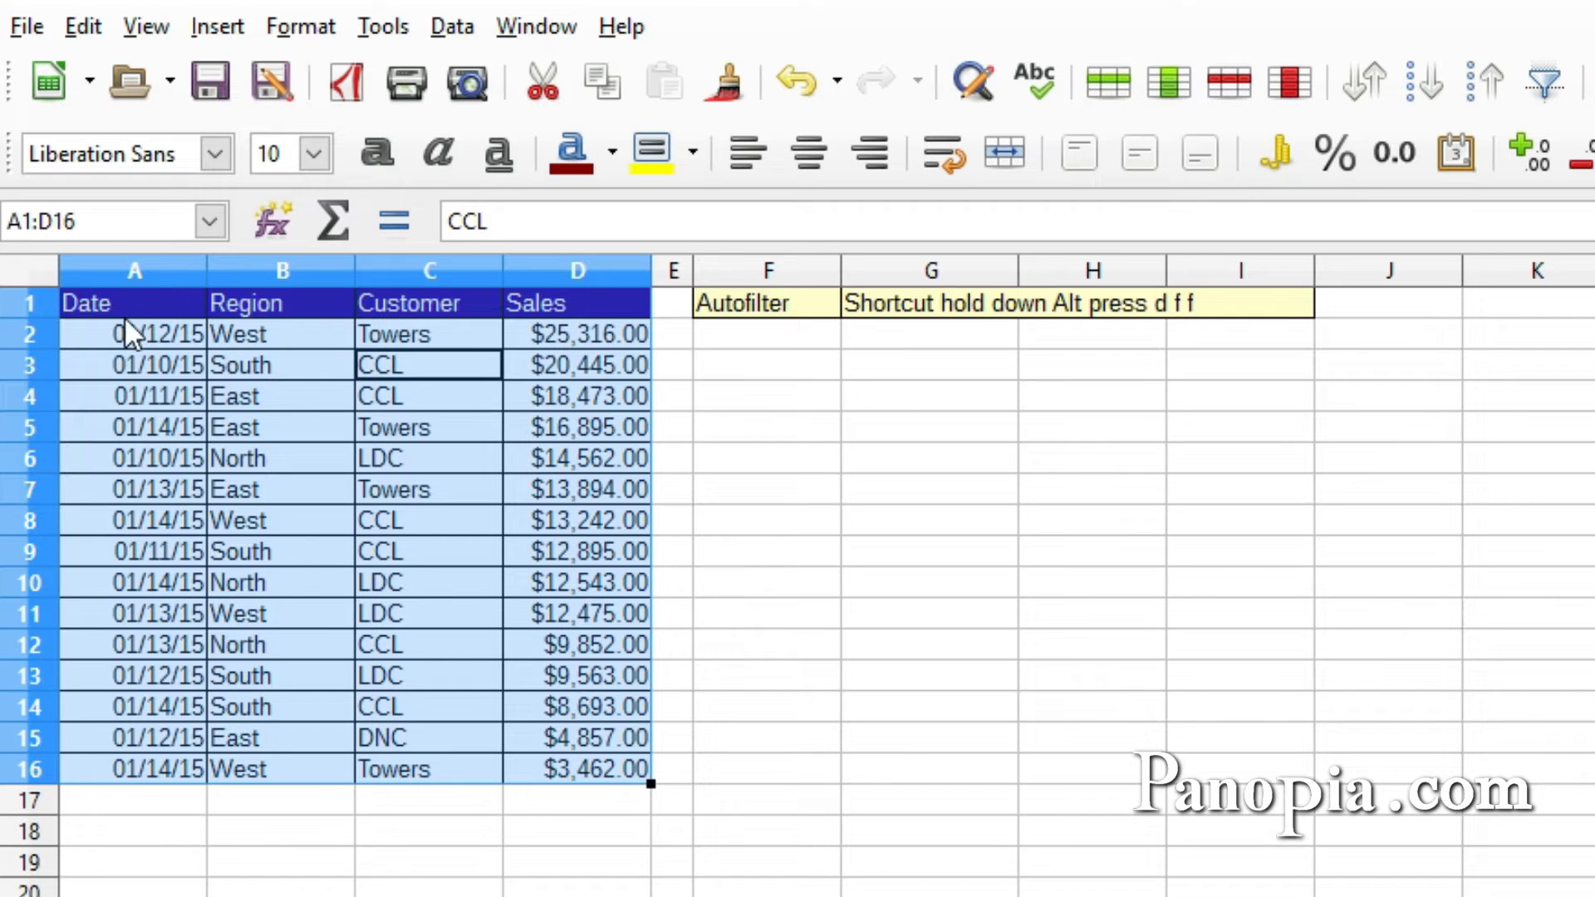
# Step: Select cell C8 in the Standard Filter sheet's table and look at the Data filter options
pyautogui.click(580, 478)
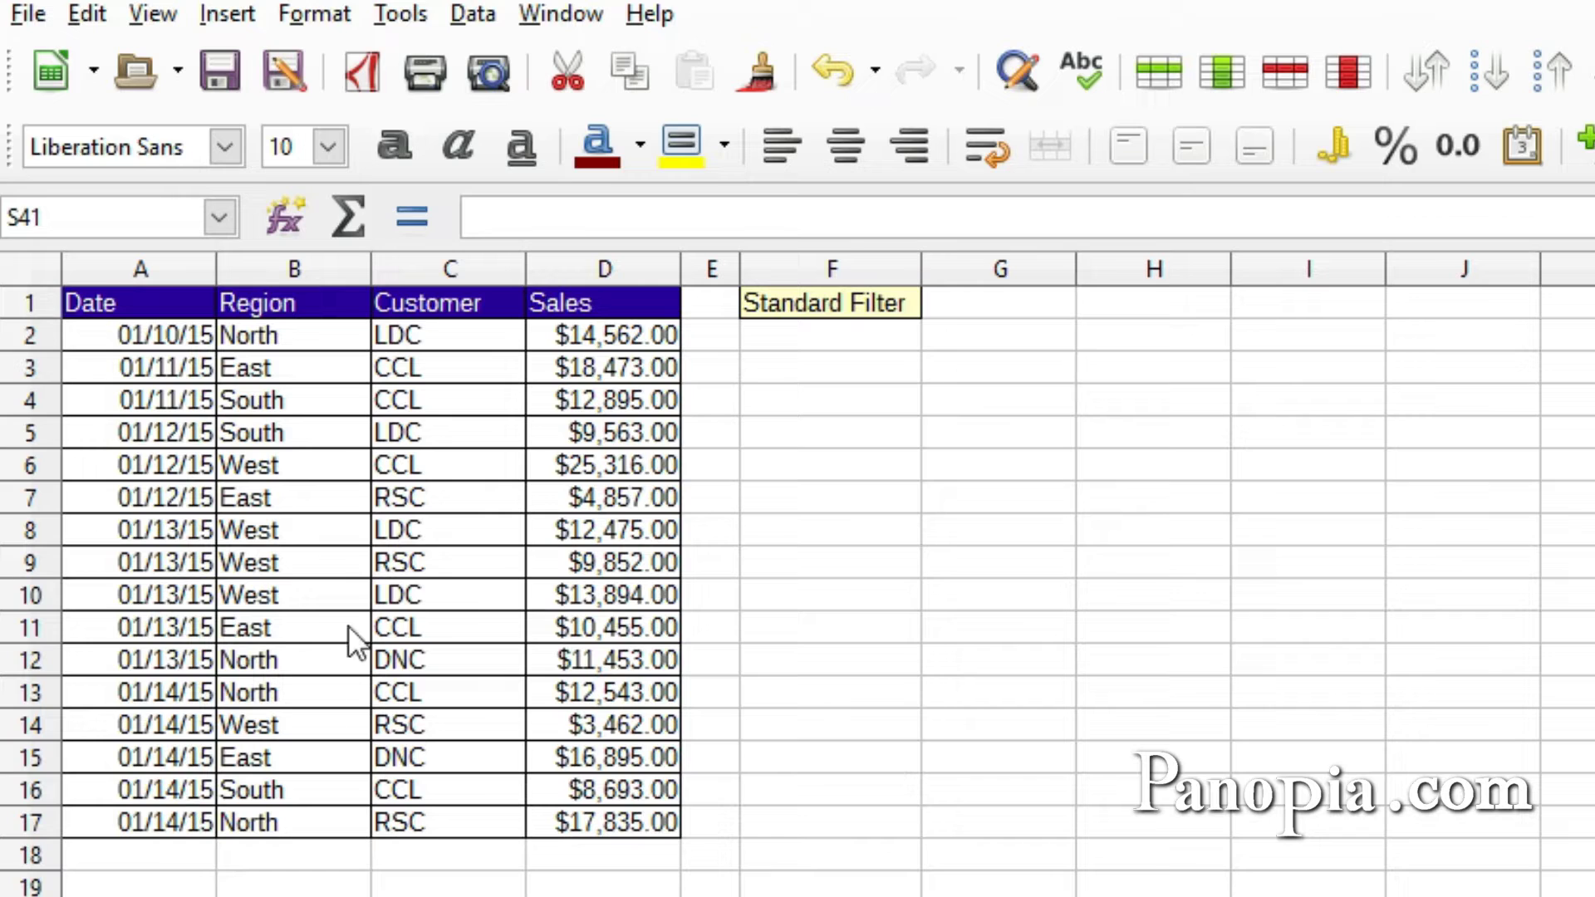
pyautogui.click(457, 532)
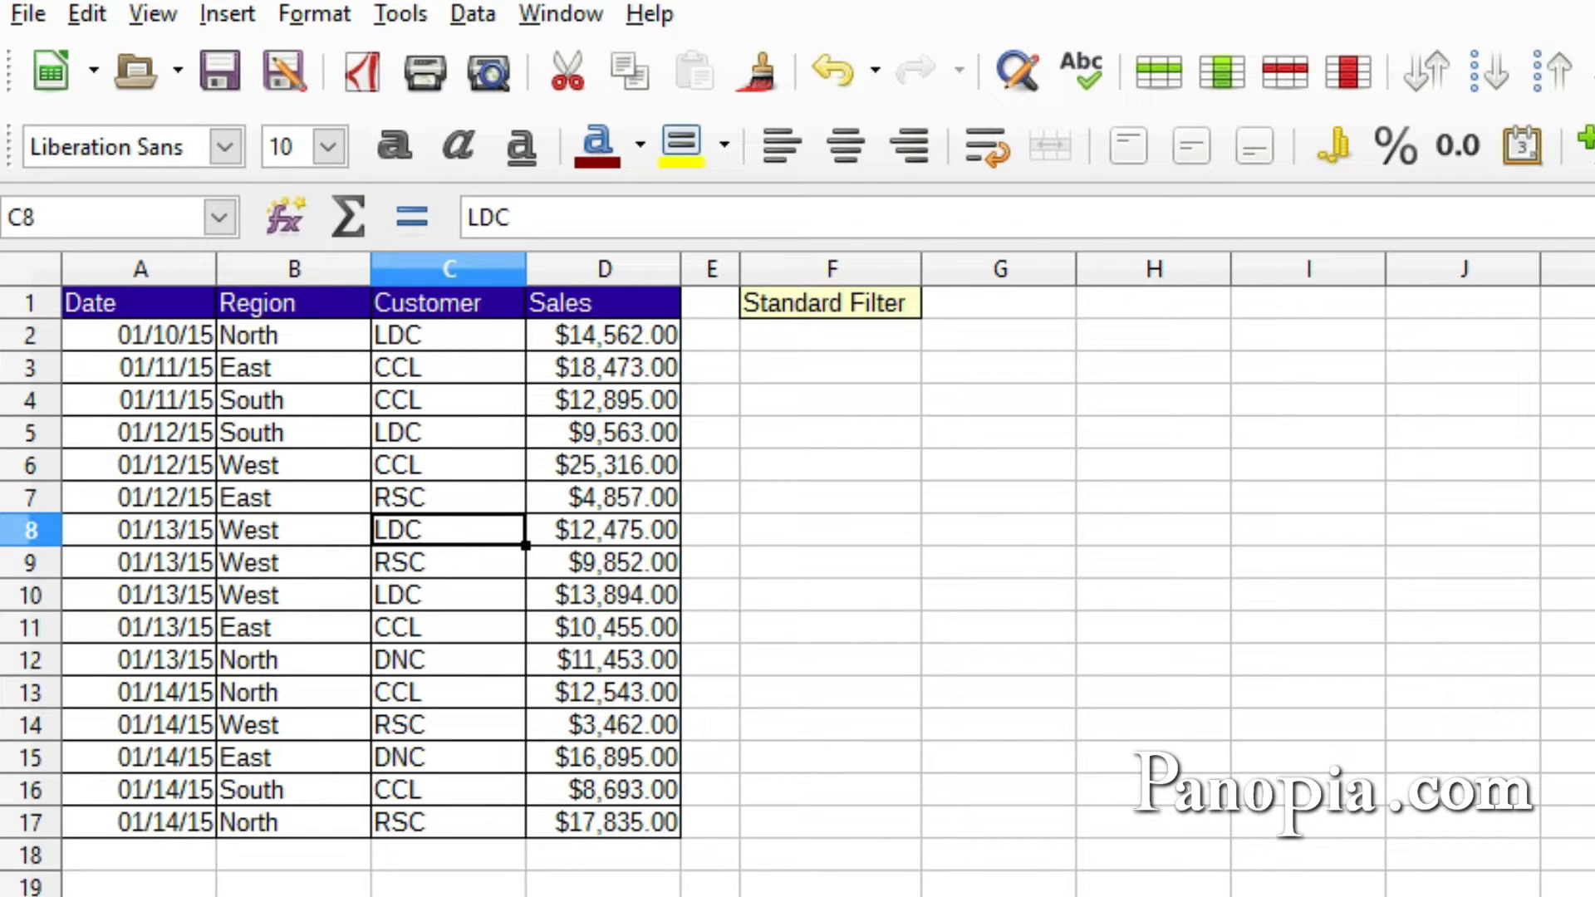
pyautogui.click(467, 15)
pyautogui.moveTo(580, 322)
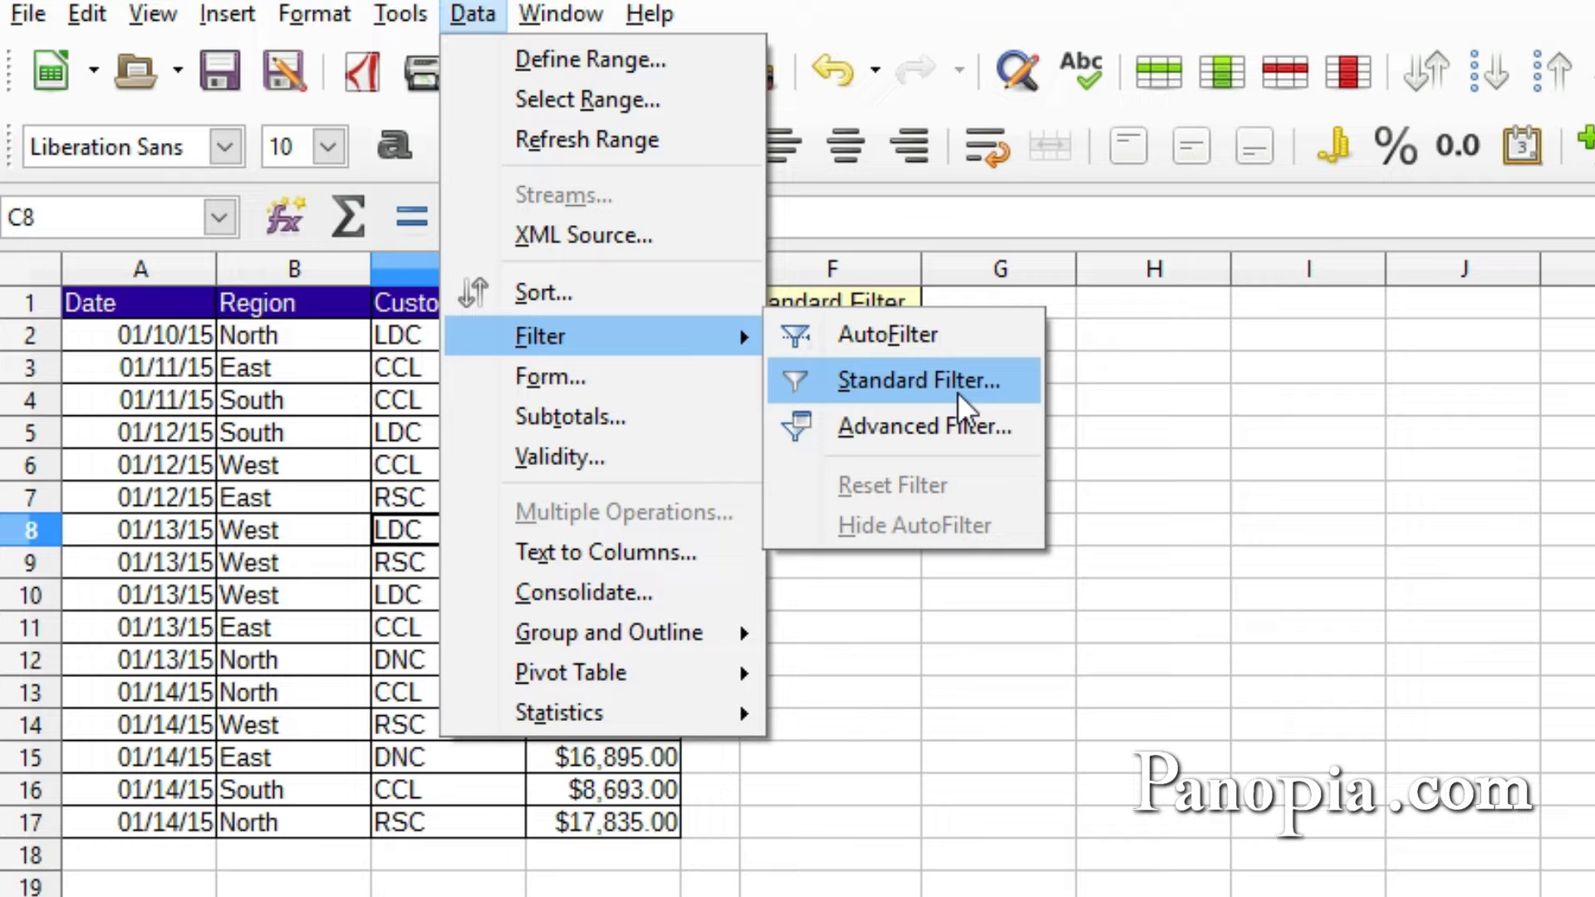
pyautogui.click(392, 526)
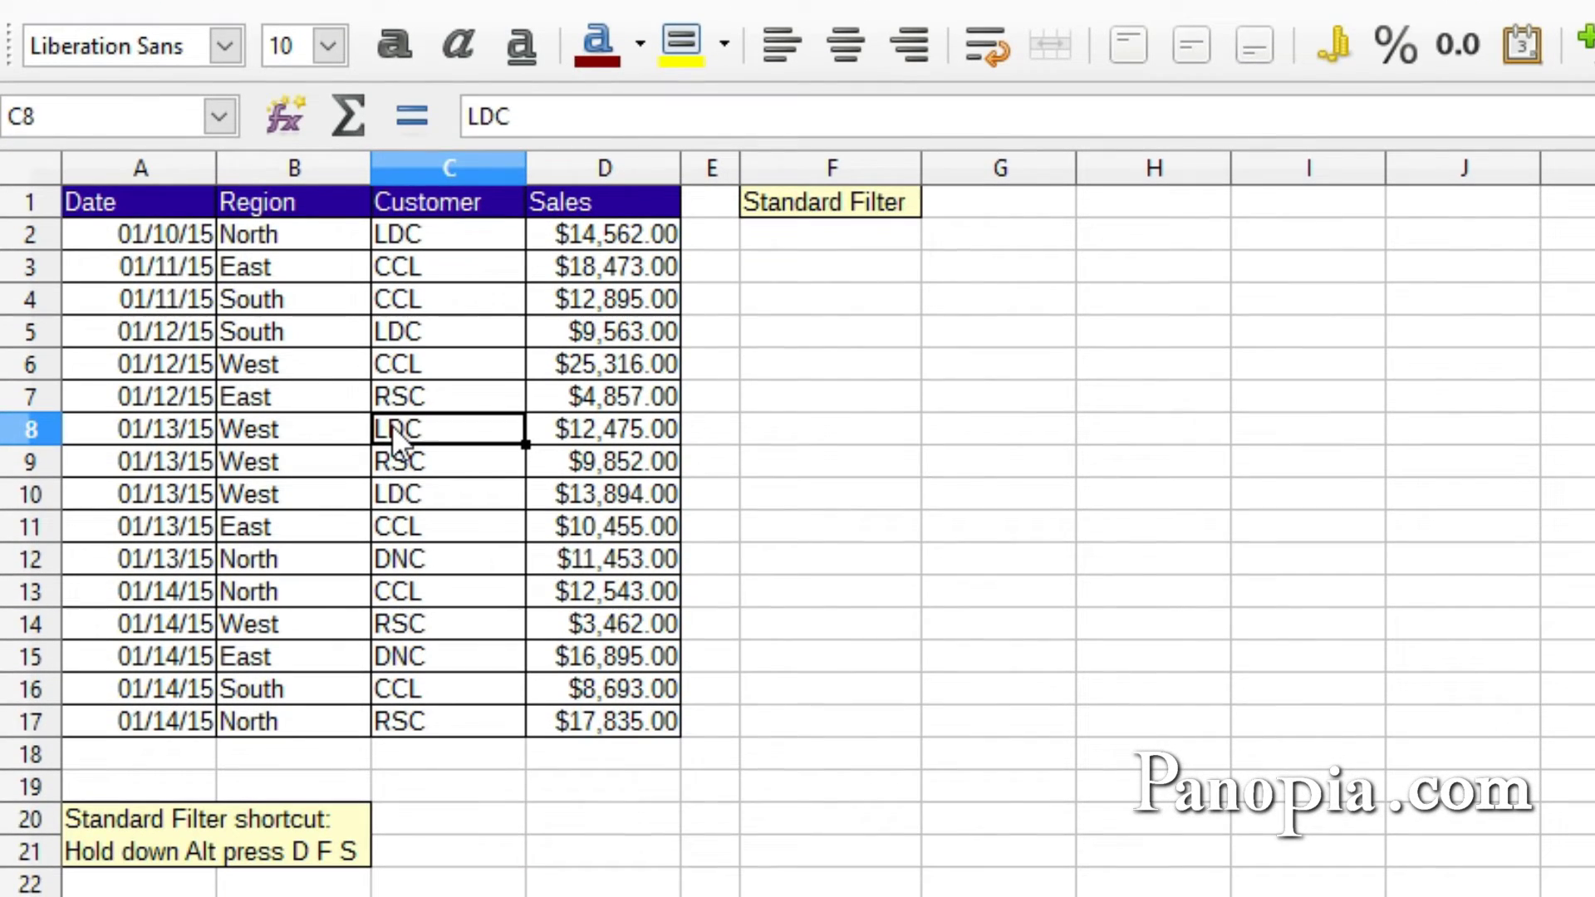
# Step: Open the Standard Filter with a first condition of Region = West
pyautogui.hotkey('alt', 'd')
pyautogui.press('f')
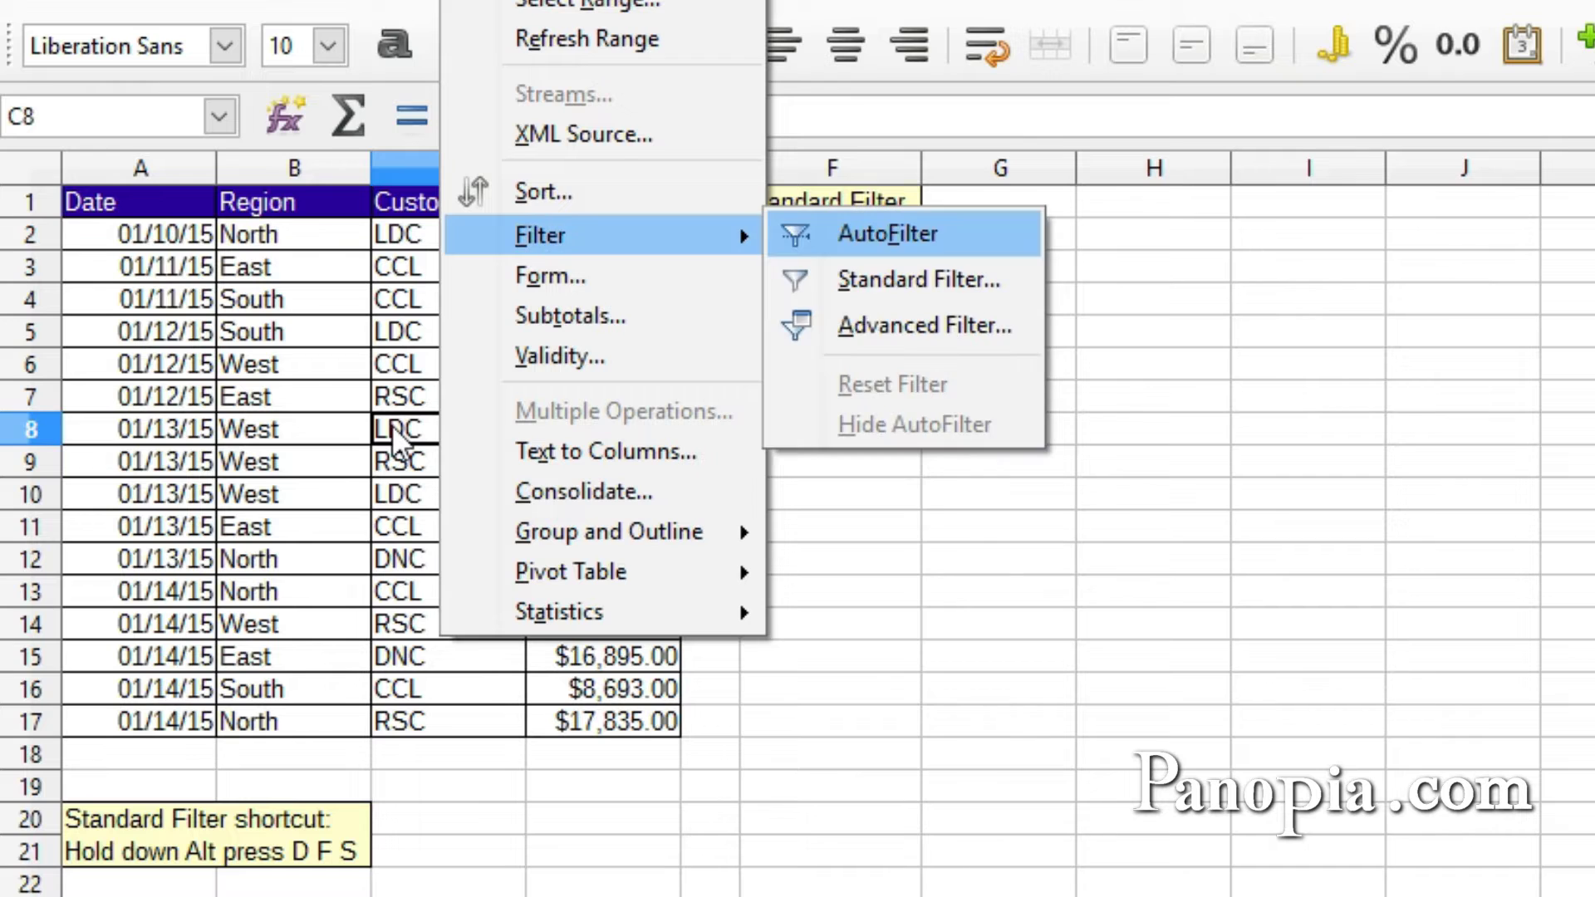
pyautogui.press('s')
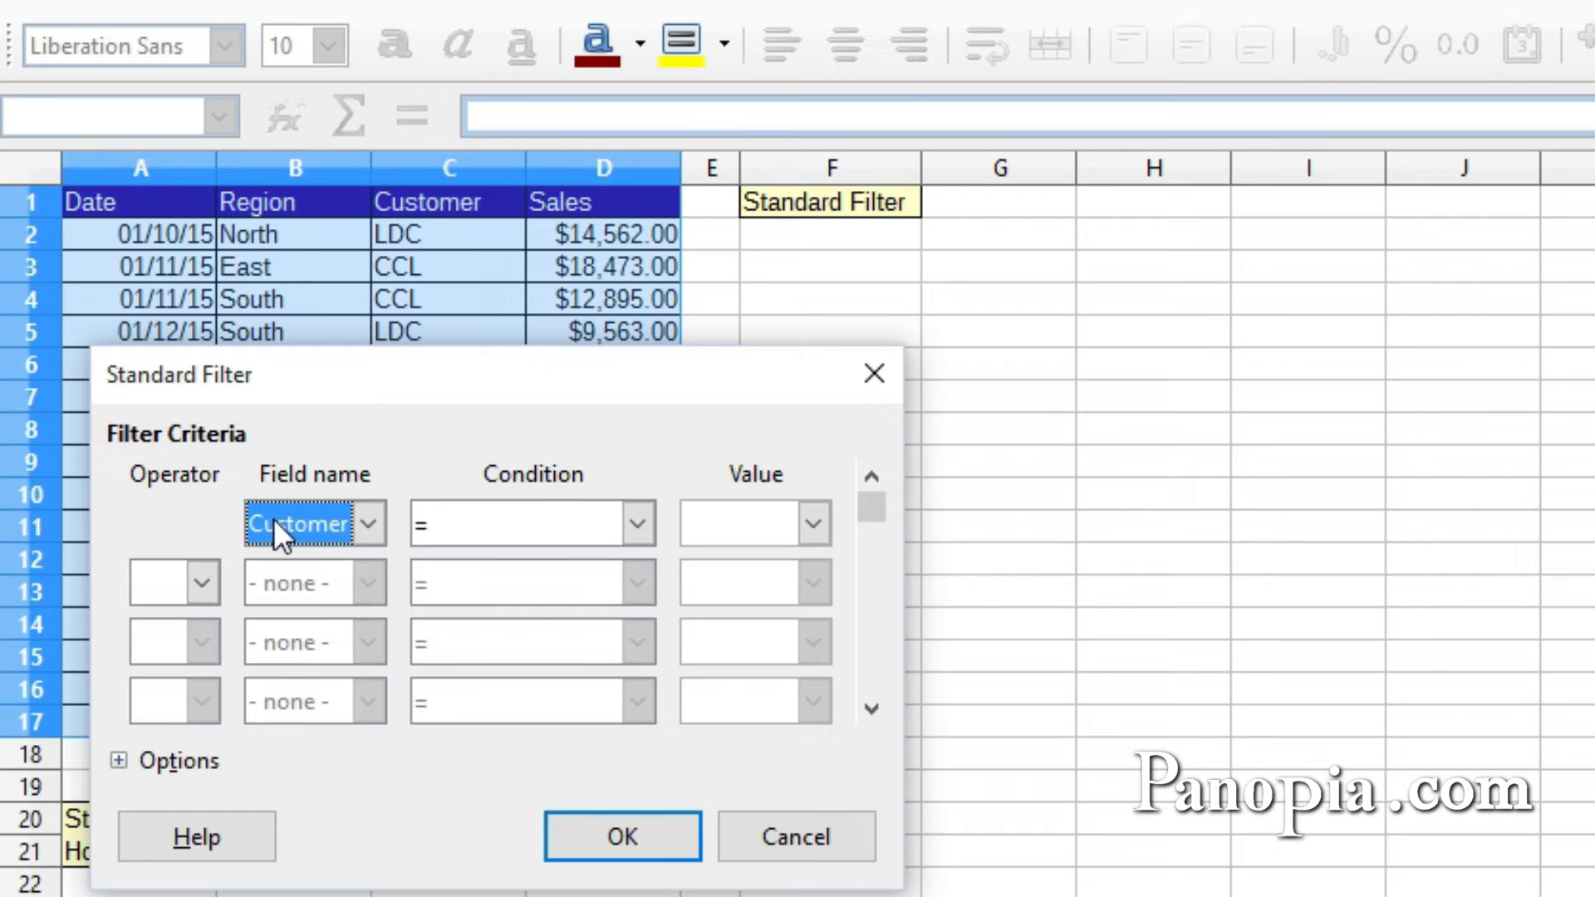
pyautogui.click(366, 530)
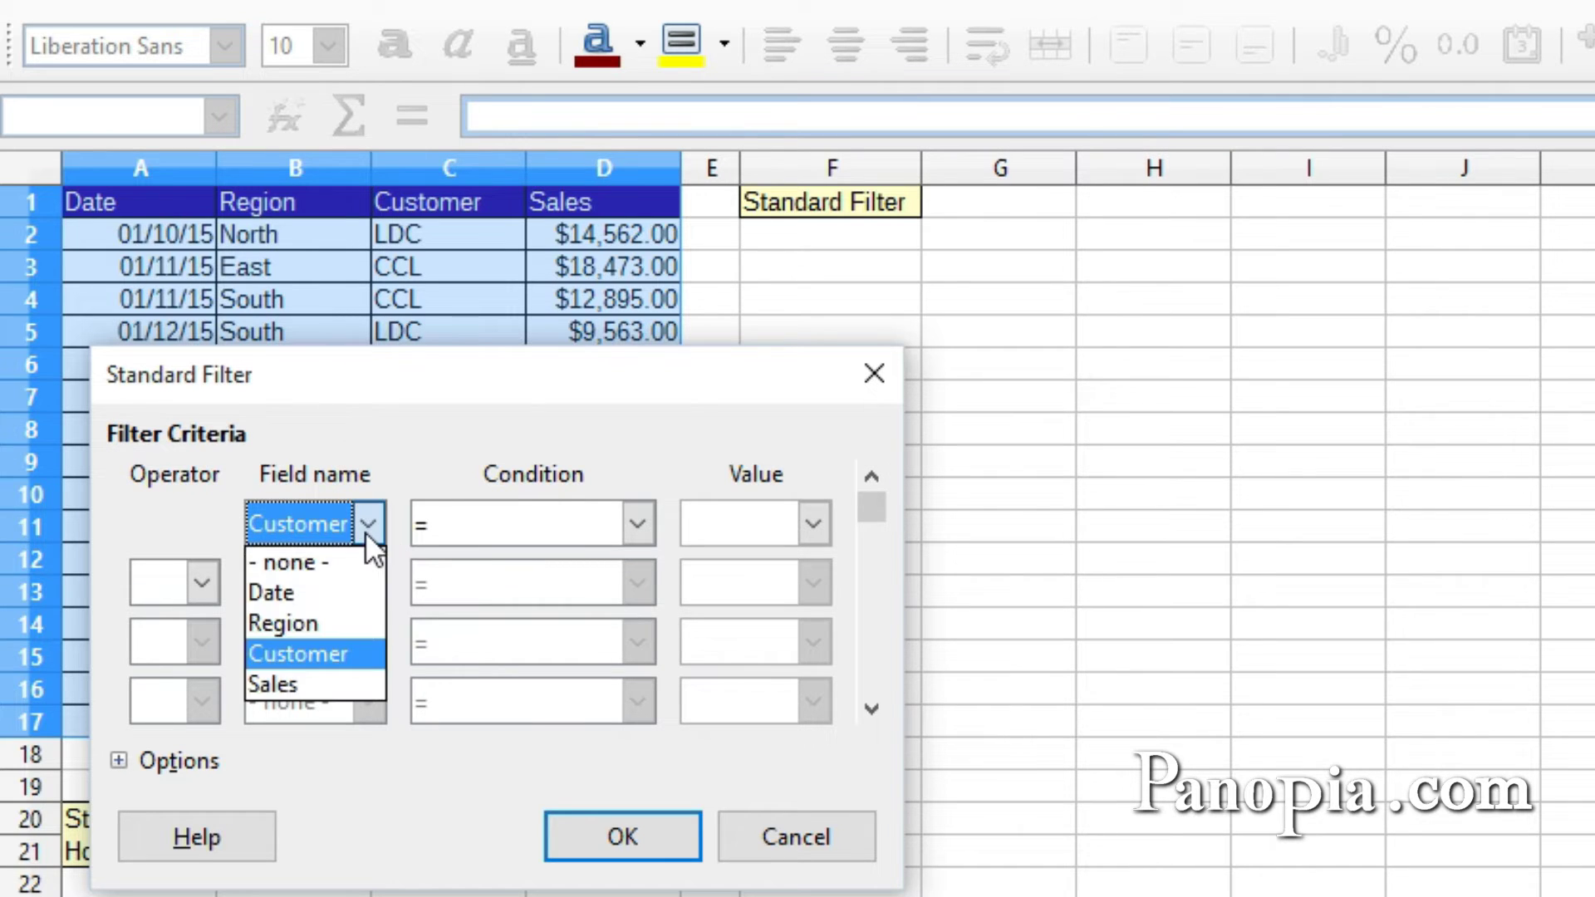
pyautogui.click(326, 619)
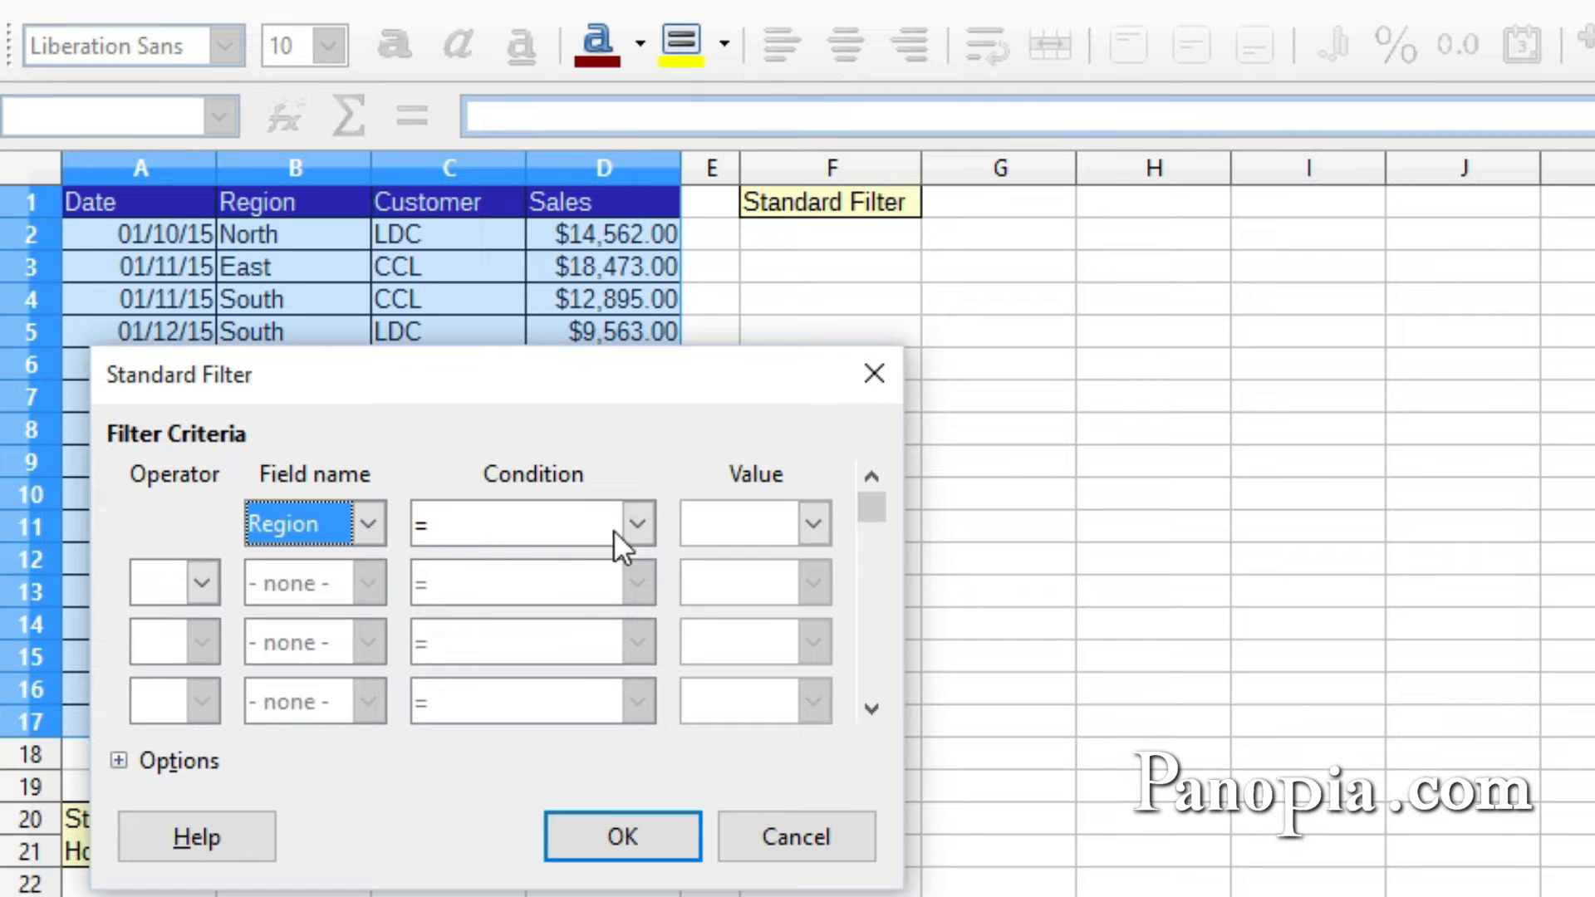
pyautogui.click(821, 525)
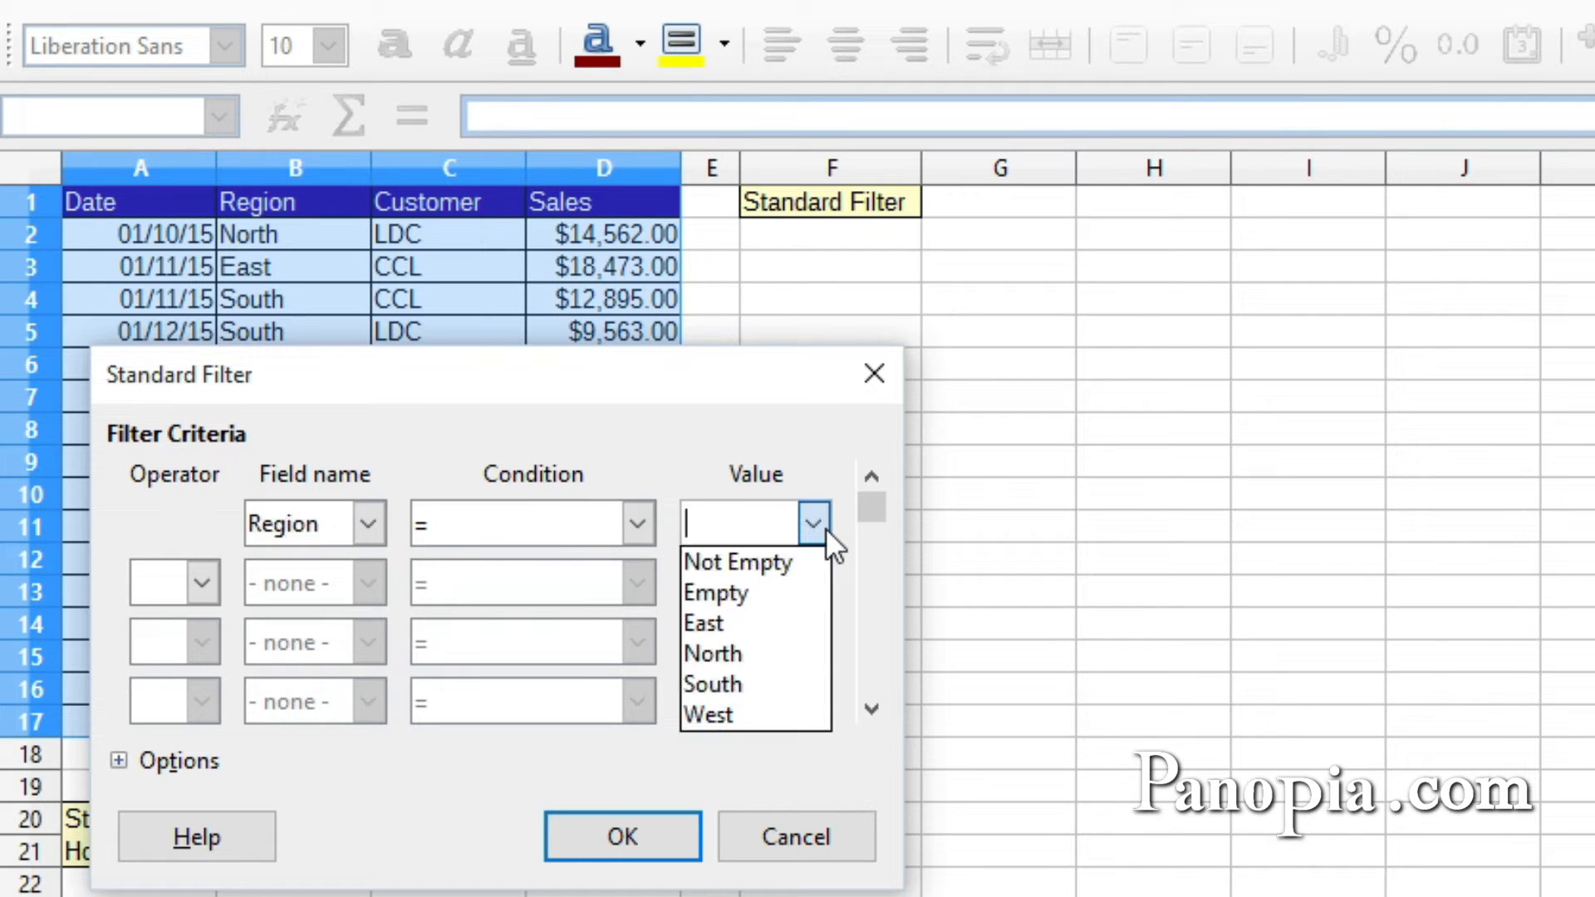
pyautogui.click(784, 713)
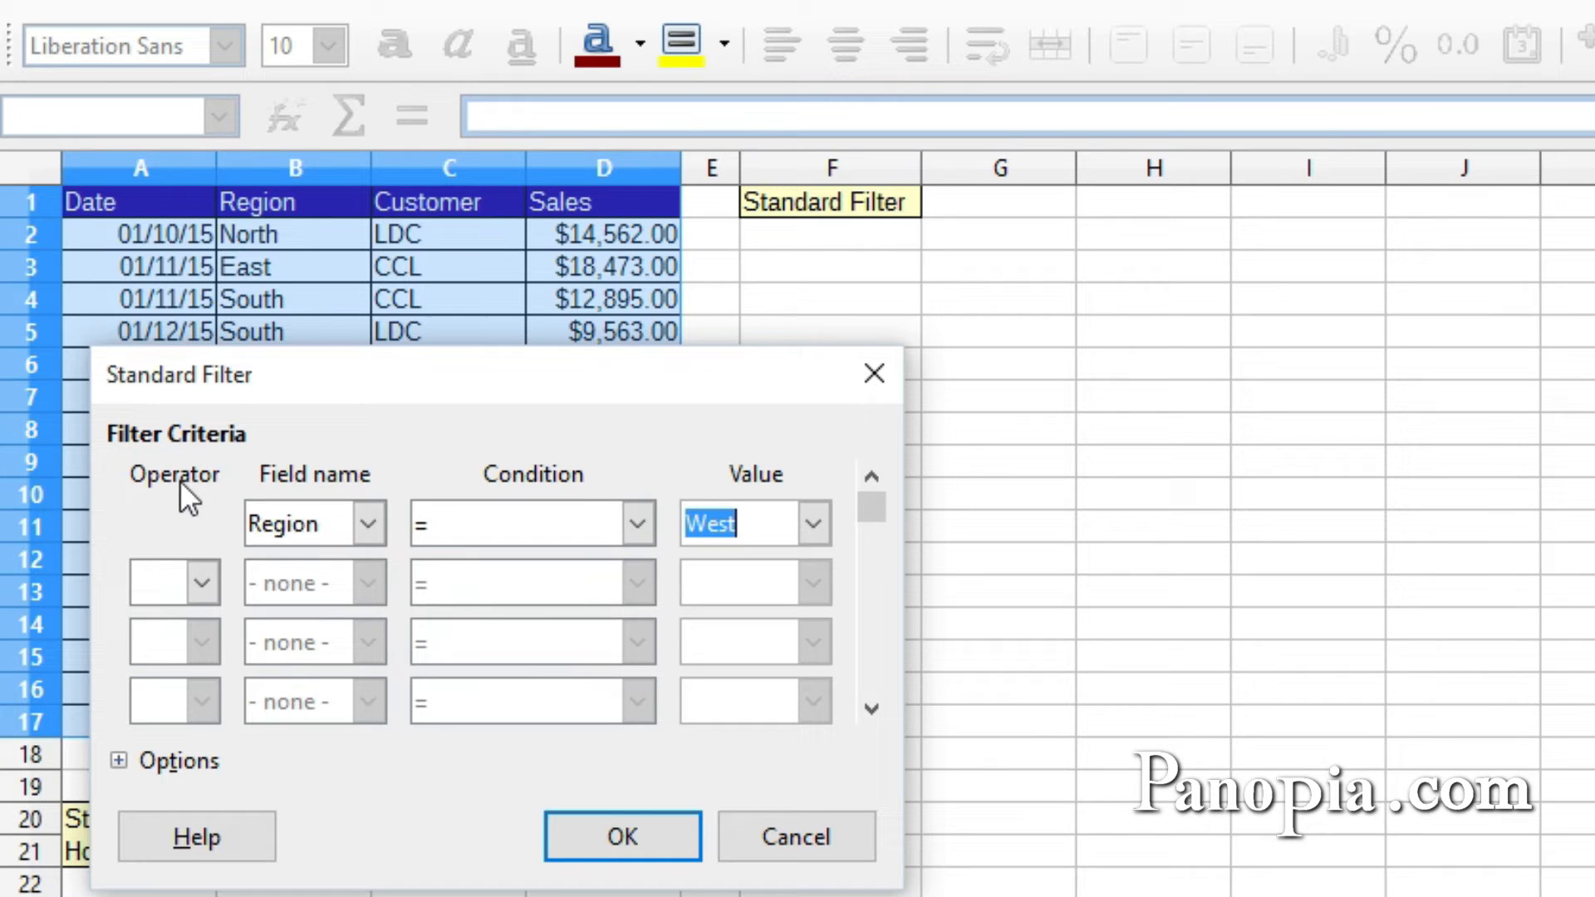
# Step: Add an AND condition Date >= 2015-01-12
pyautogui.click(196, 583)
pyautogui.click(173, 630)
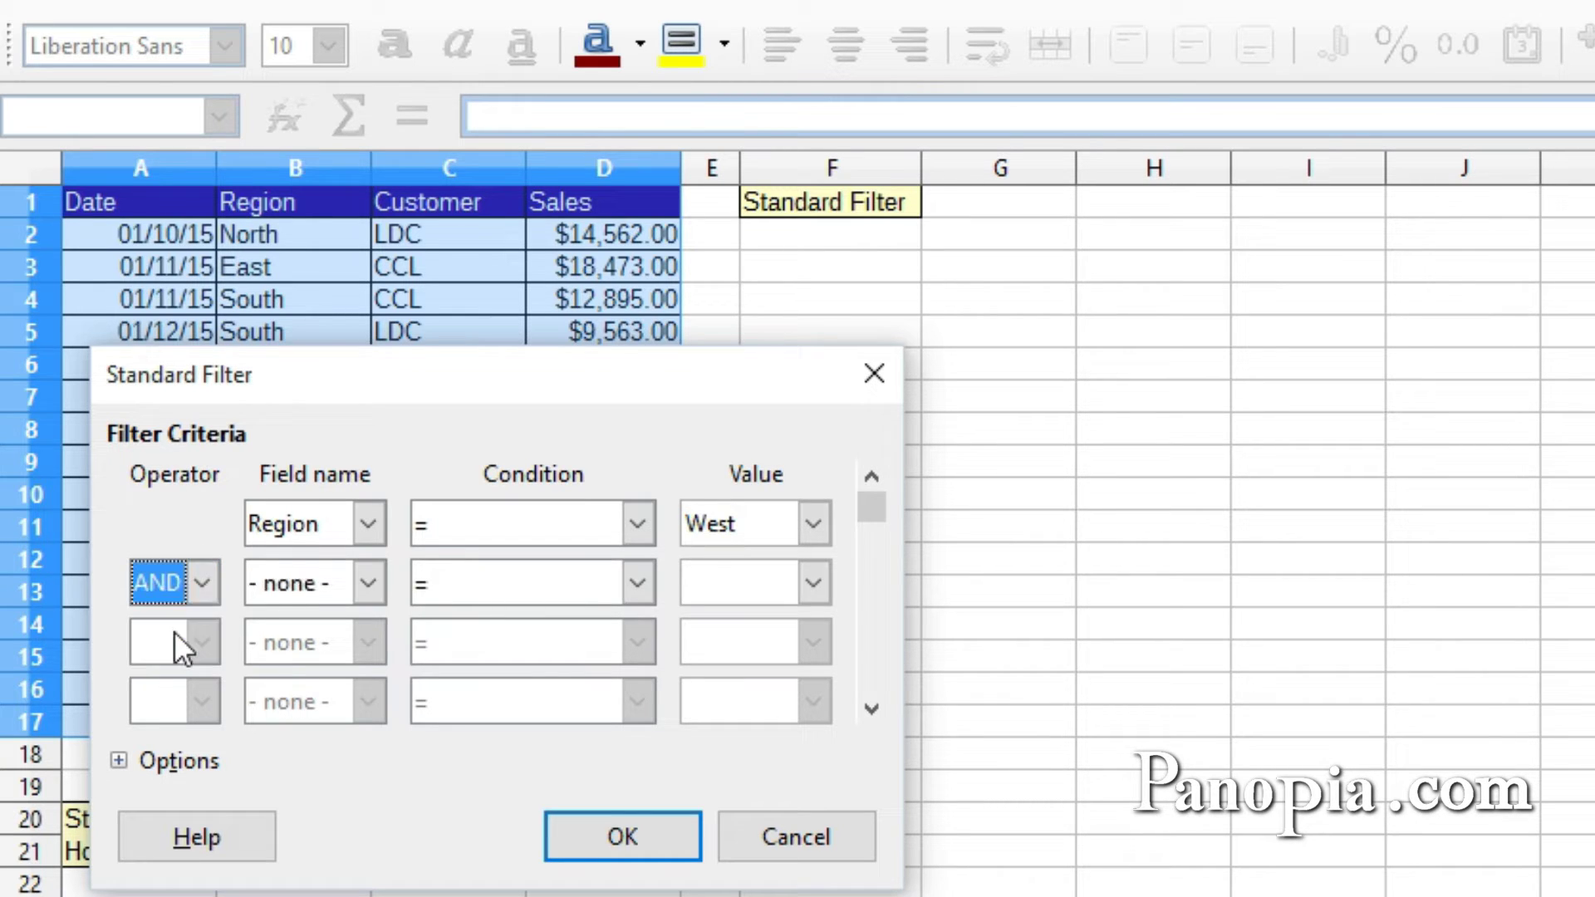
pyautogui.click(365, 590)
pyautogui.click(337, 648)
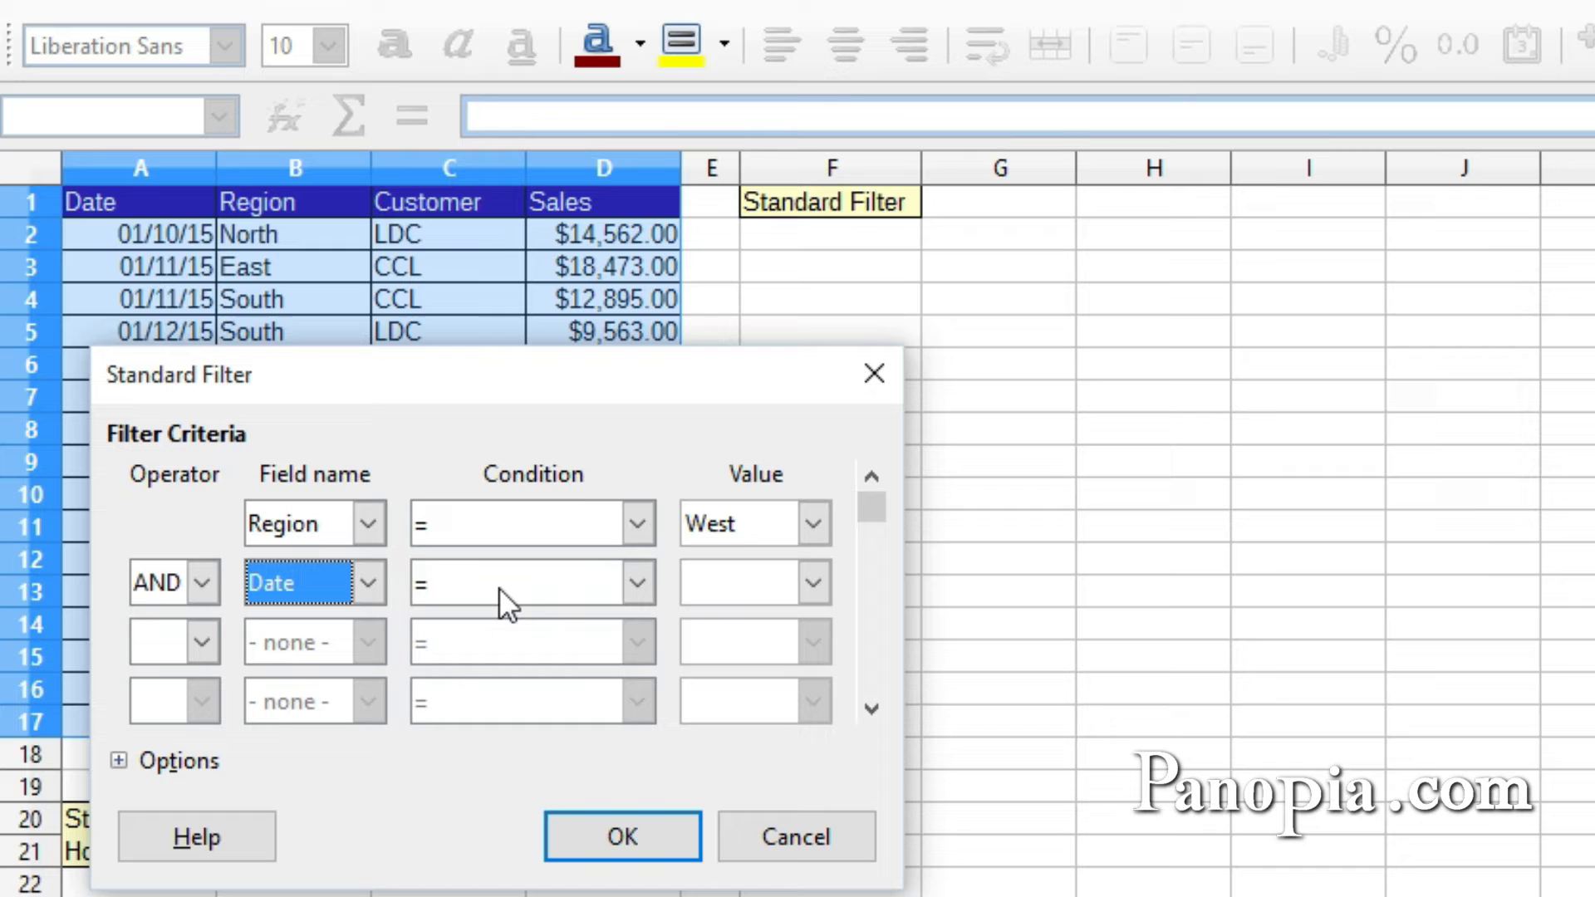
pyautogui.click(647, 588)
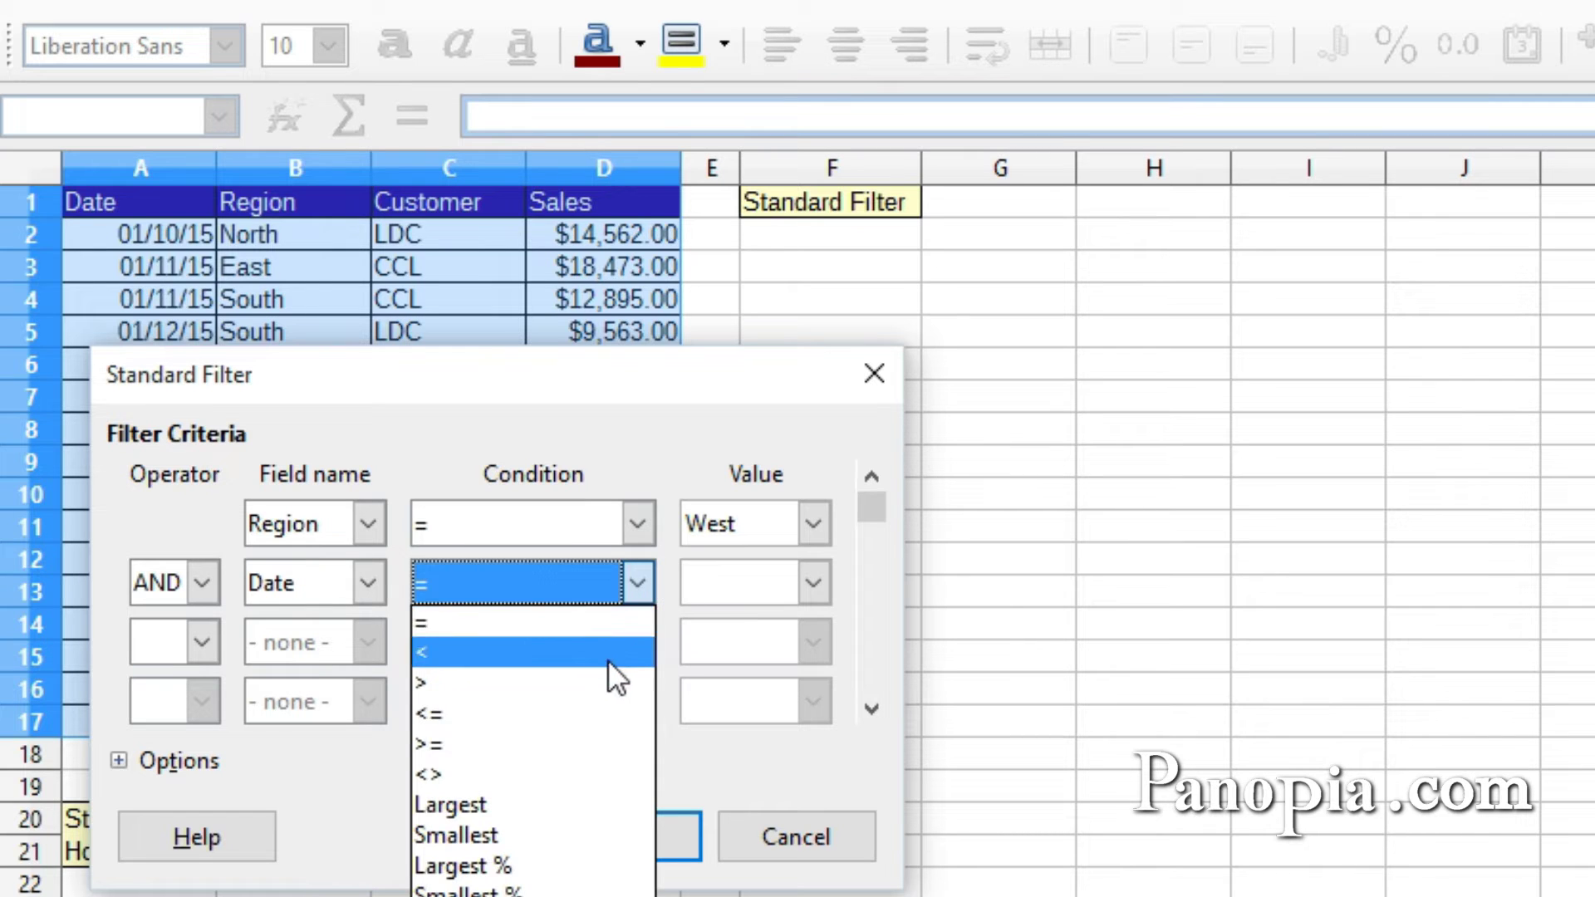
pyautogui.click(580, 745)
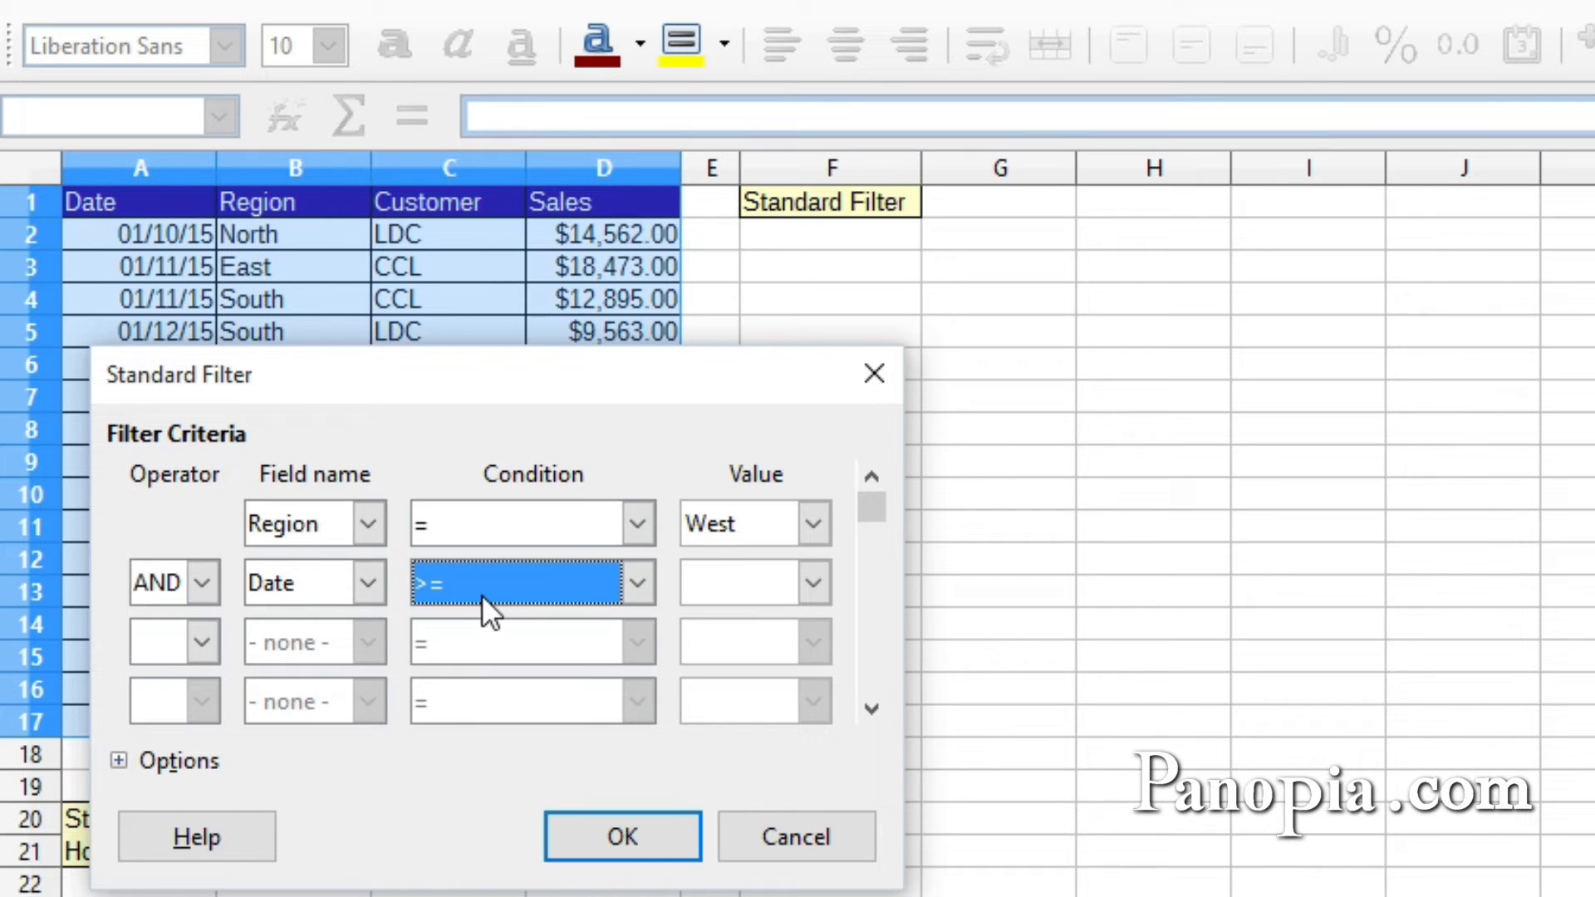
pyautogui.click(811, 587)
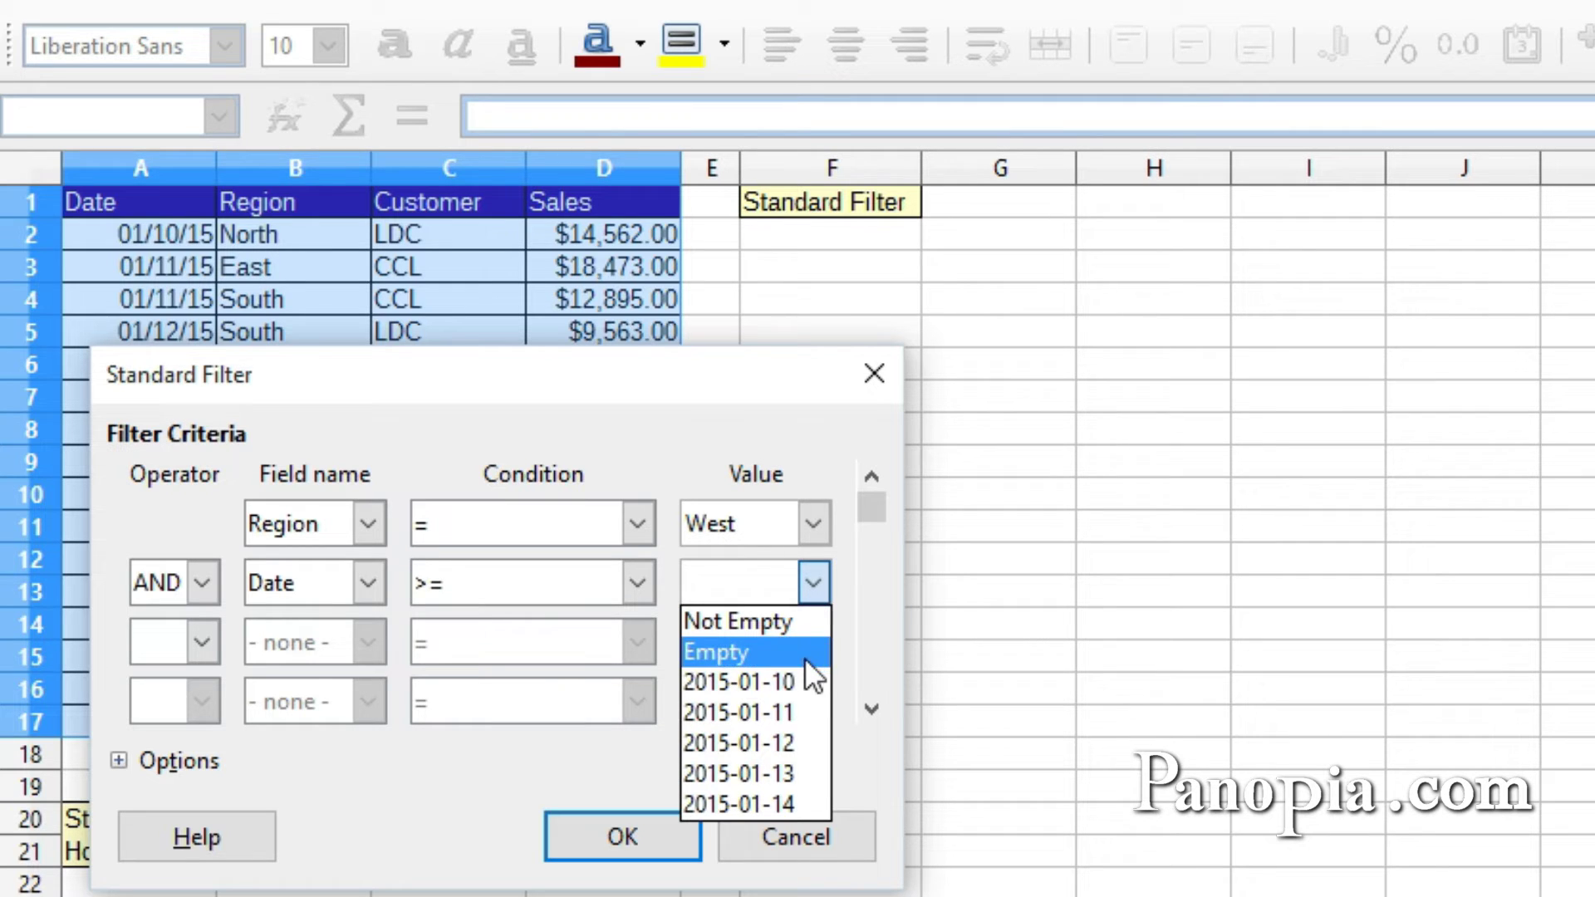
pyautogui.click(791, 737)
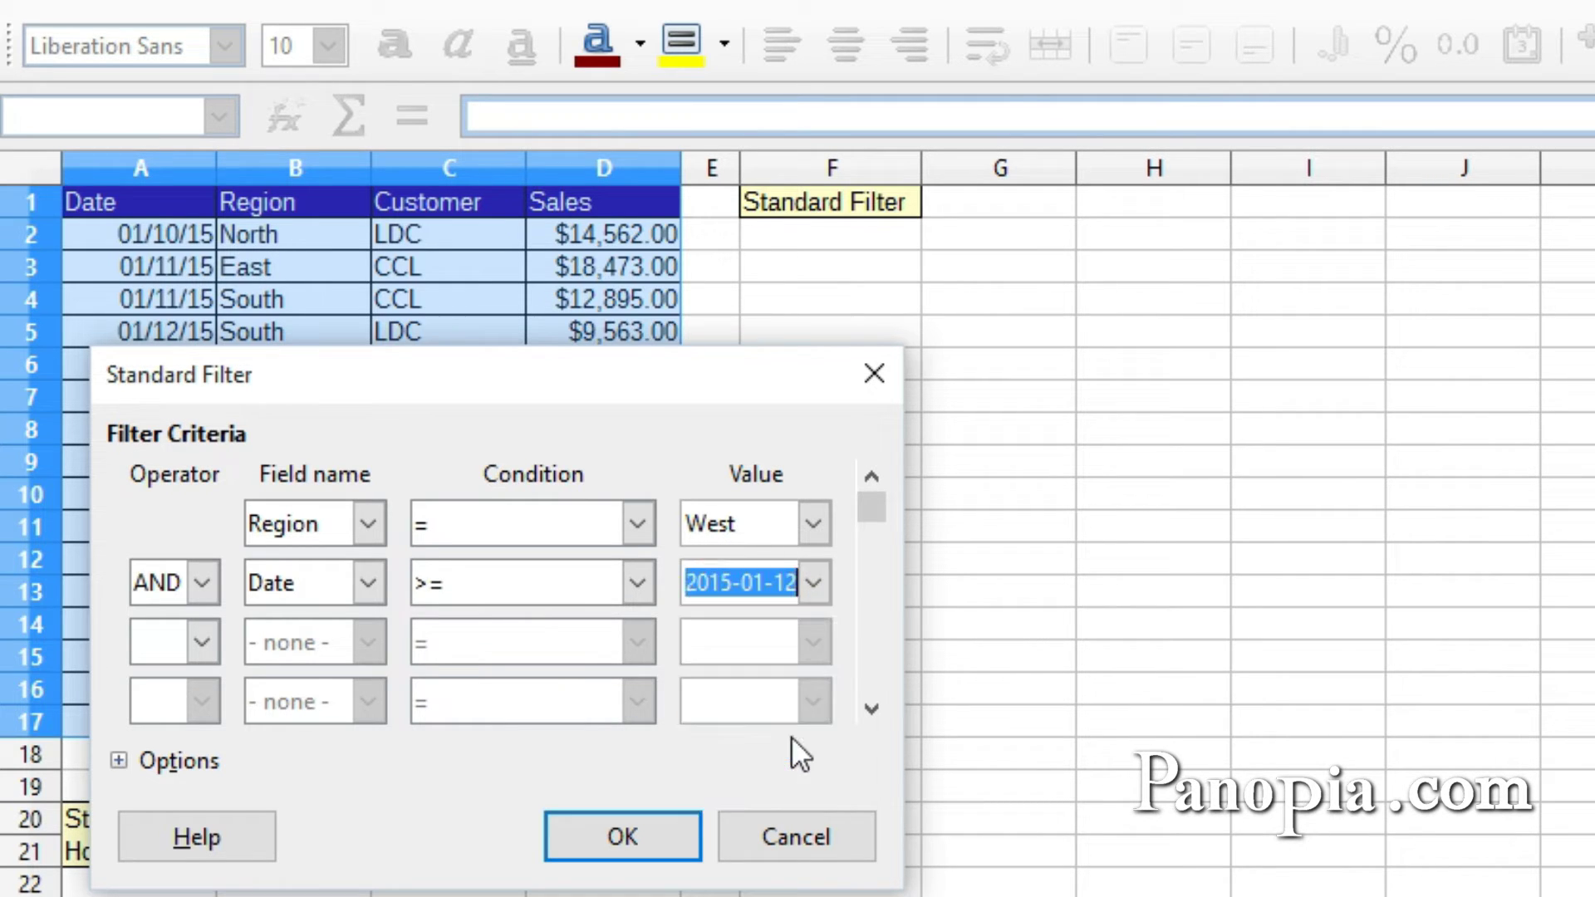
# Step: Add a third AND condition Region = West
pyautogui.click(192, 636)
pyautogui.click(189, 687)
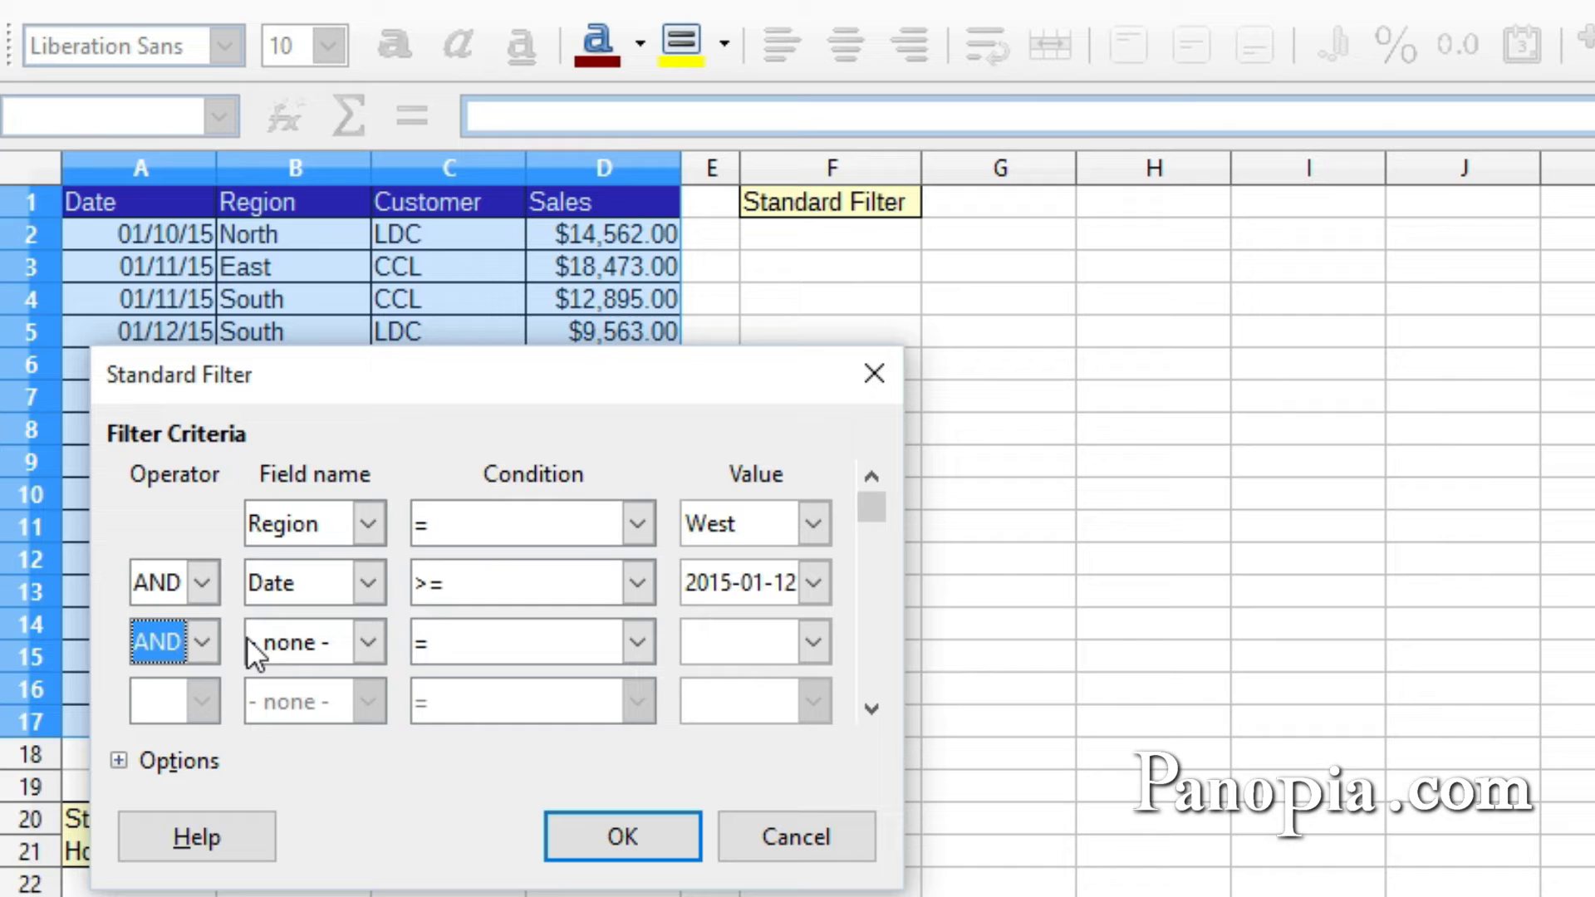
pyautogui.click(368, 641)
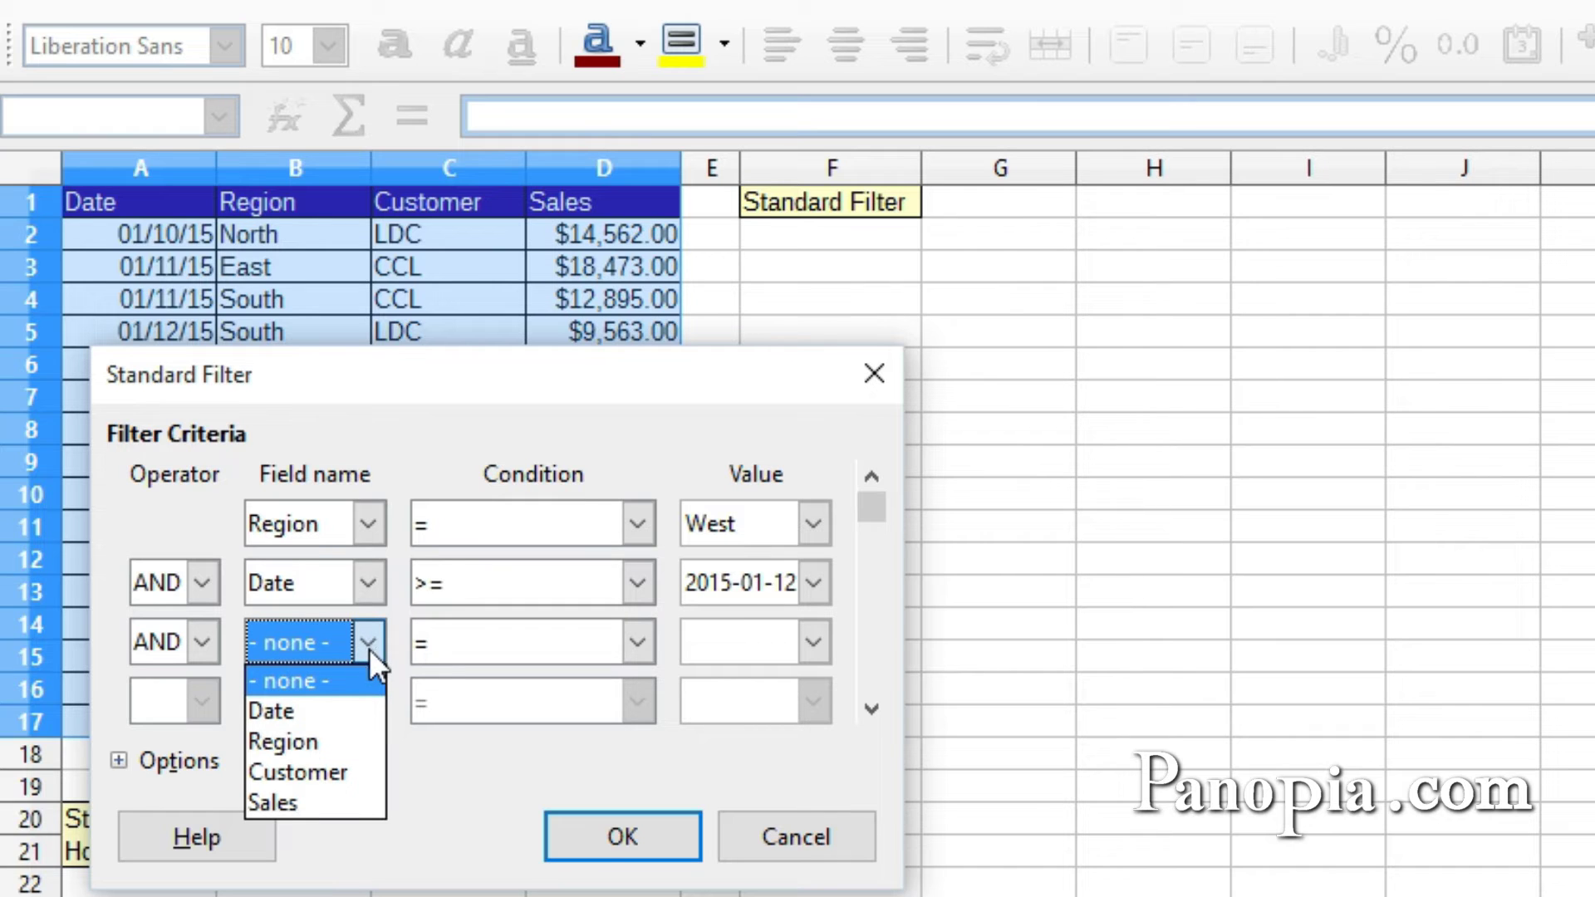
pyautogui.click(344, 739)
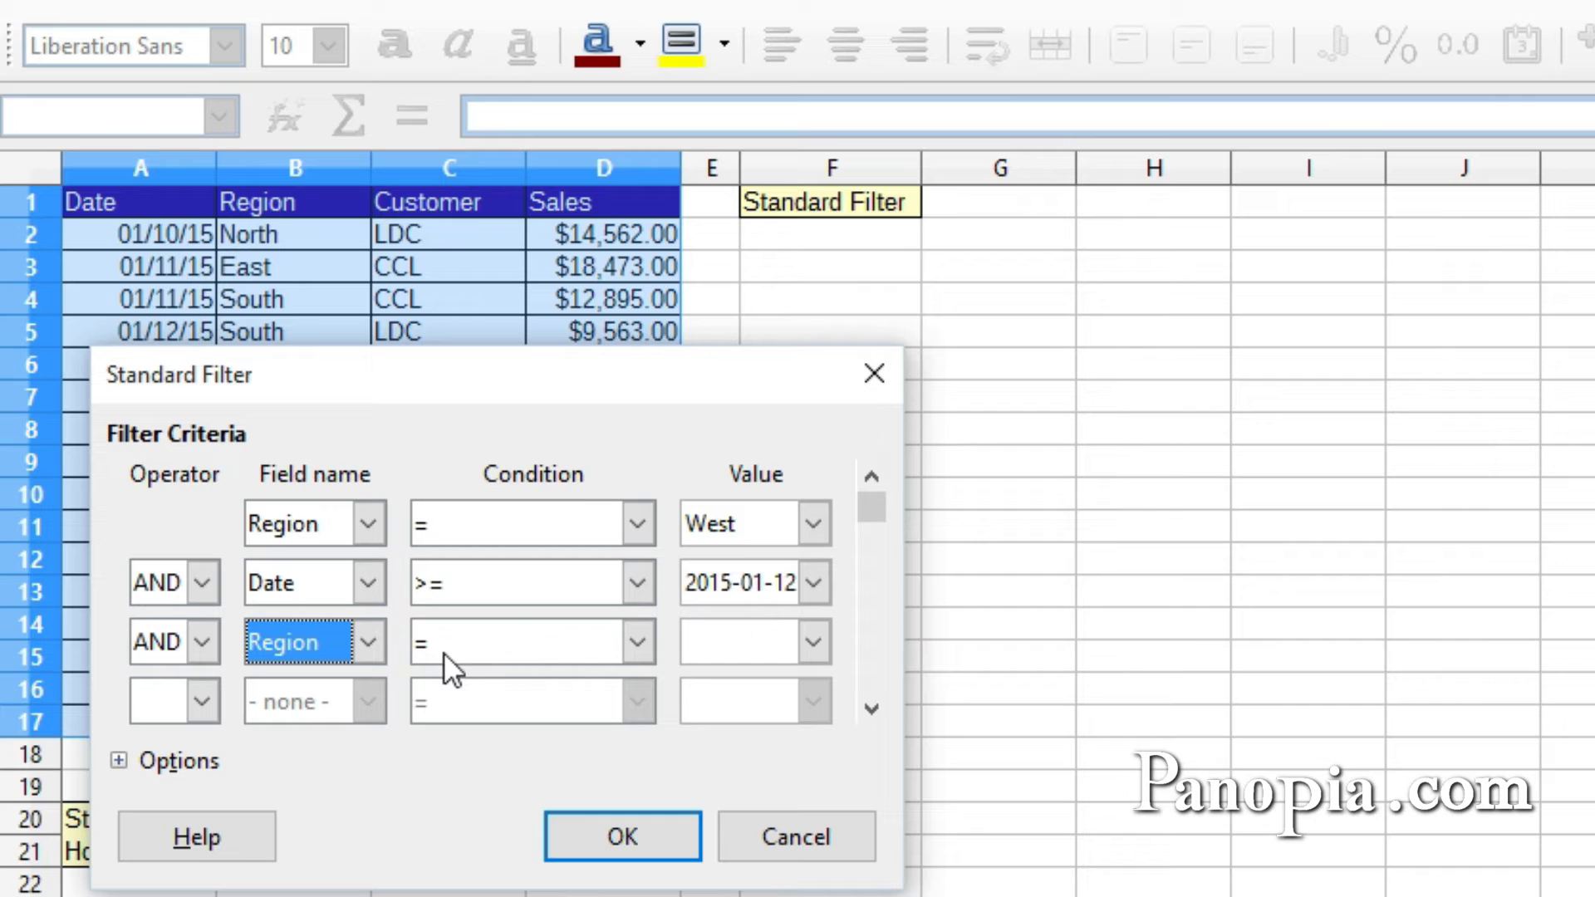
pyautogui.click(812, 641)
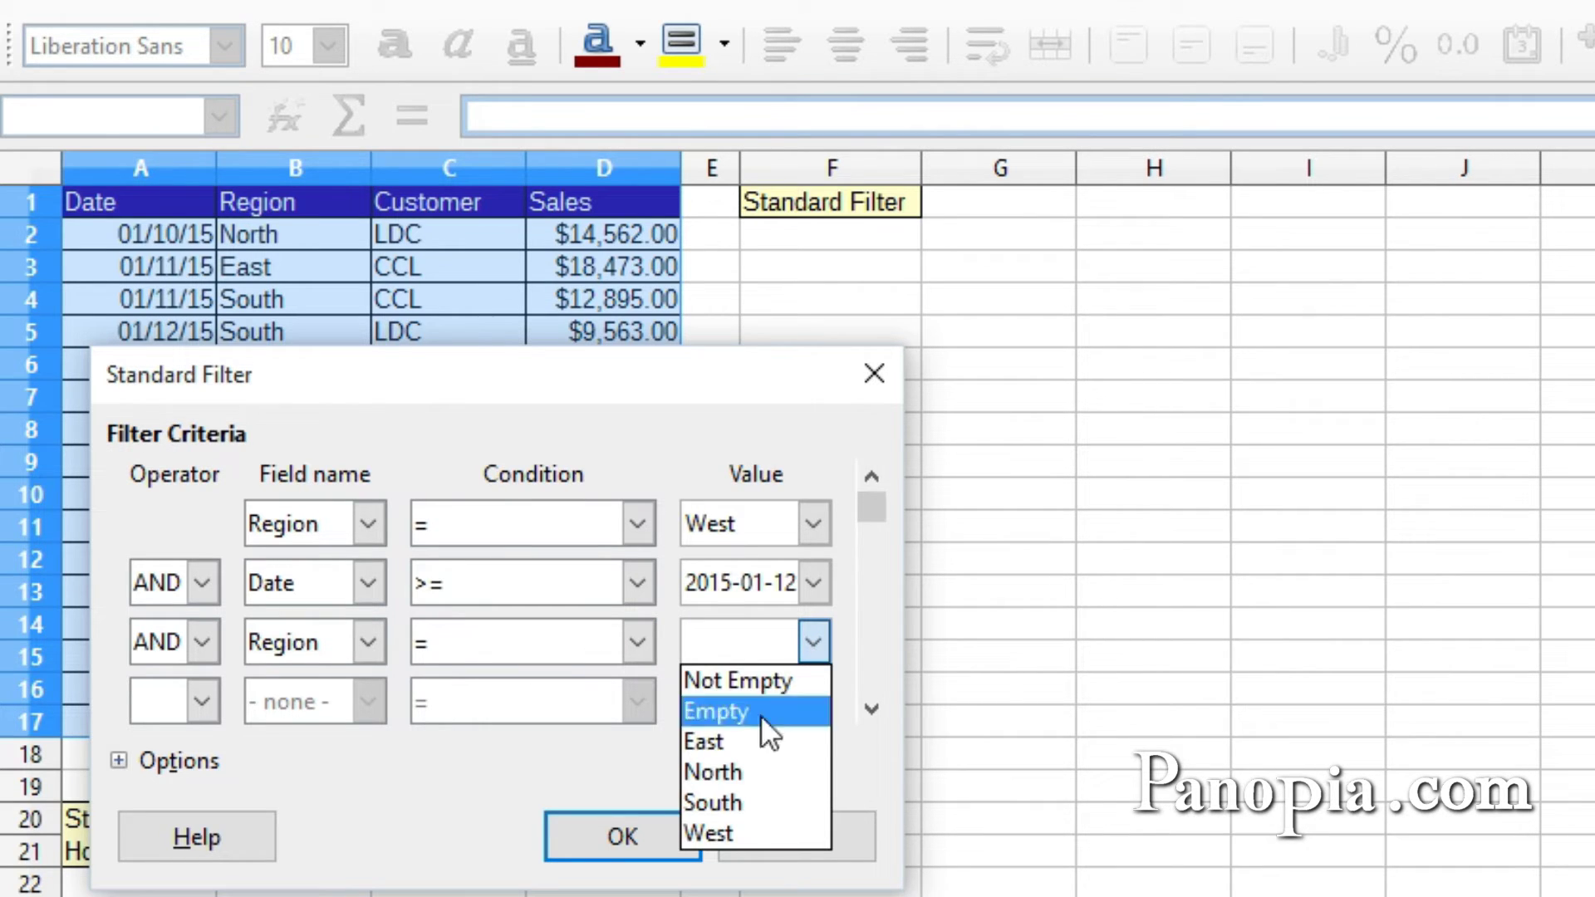
pyautogui.click(735, 827)
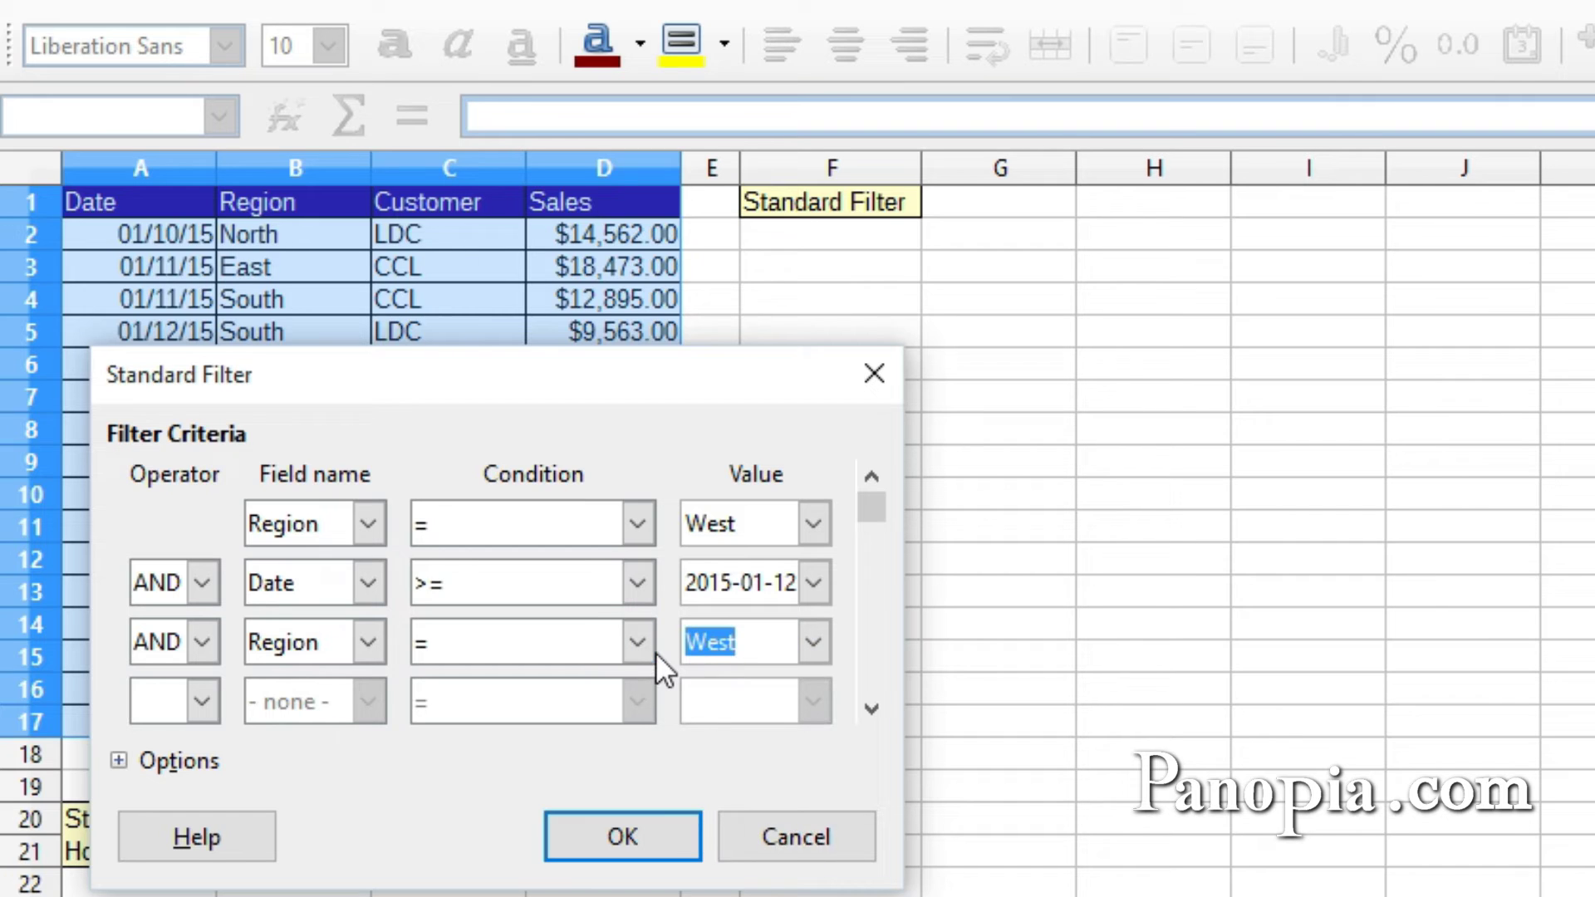
# Step: Add a fourth AND condition Date <= 2015-01-14
pyautogui.click(201, 703)
pyautogui.click(186, 733)
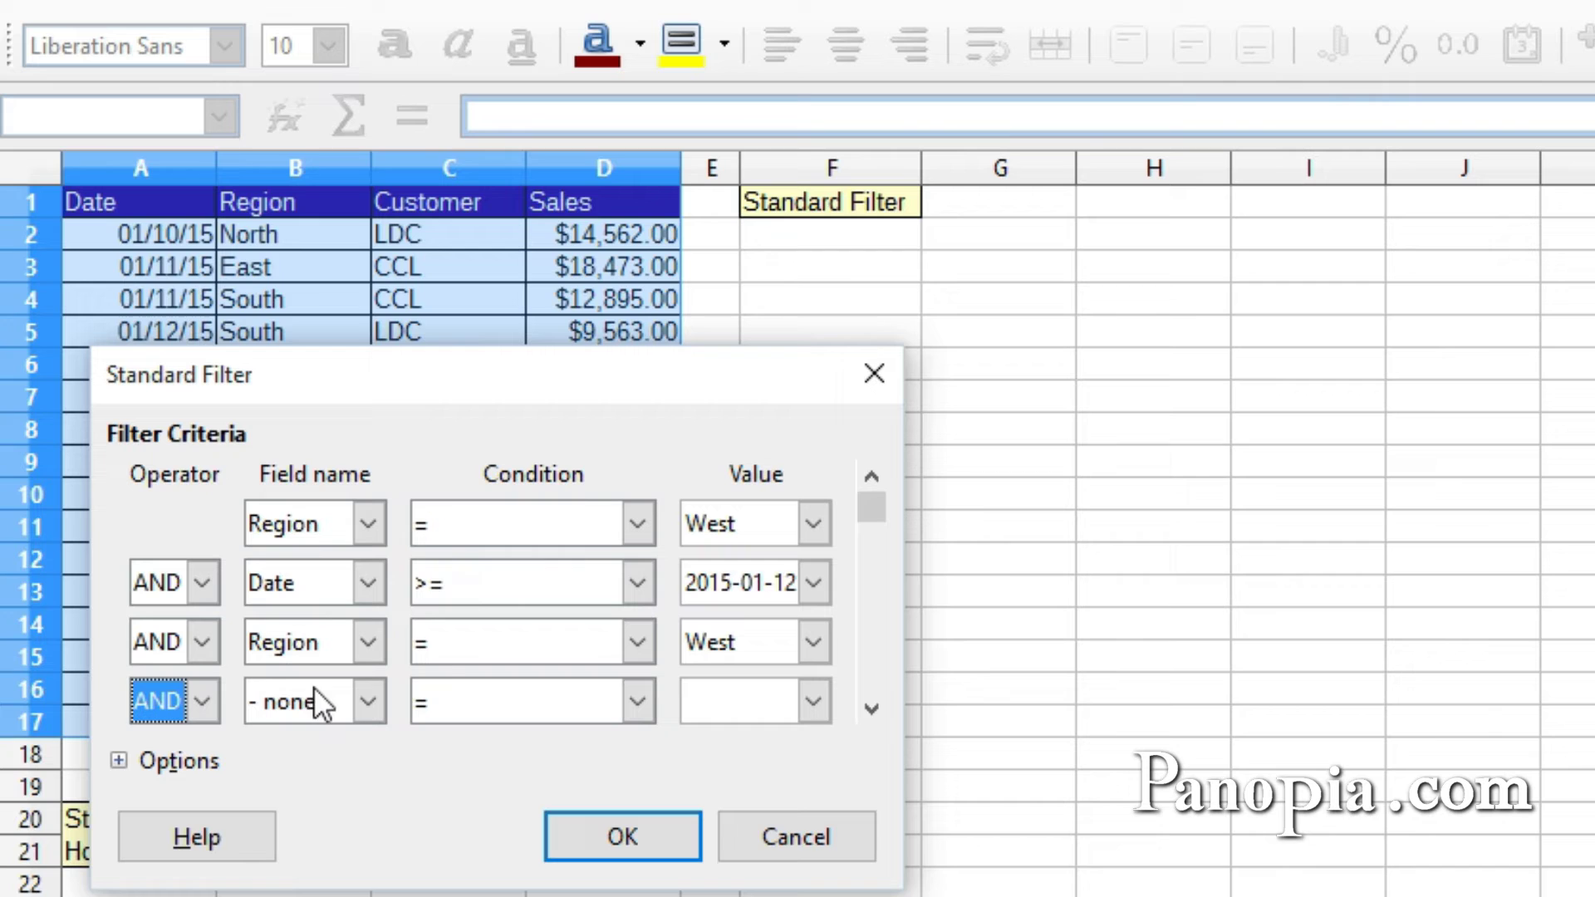
pyautogui.click(366, 700)
pyautogui.click(342, 762)
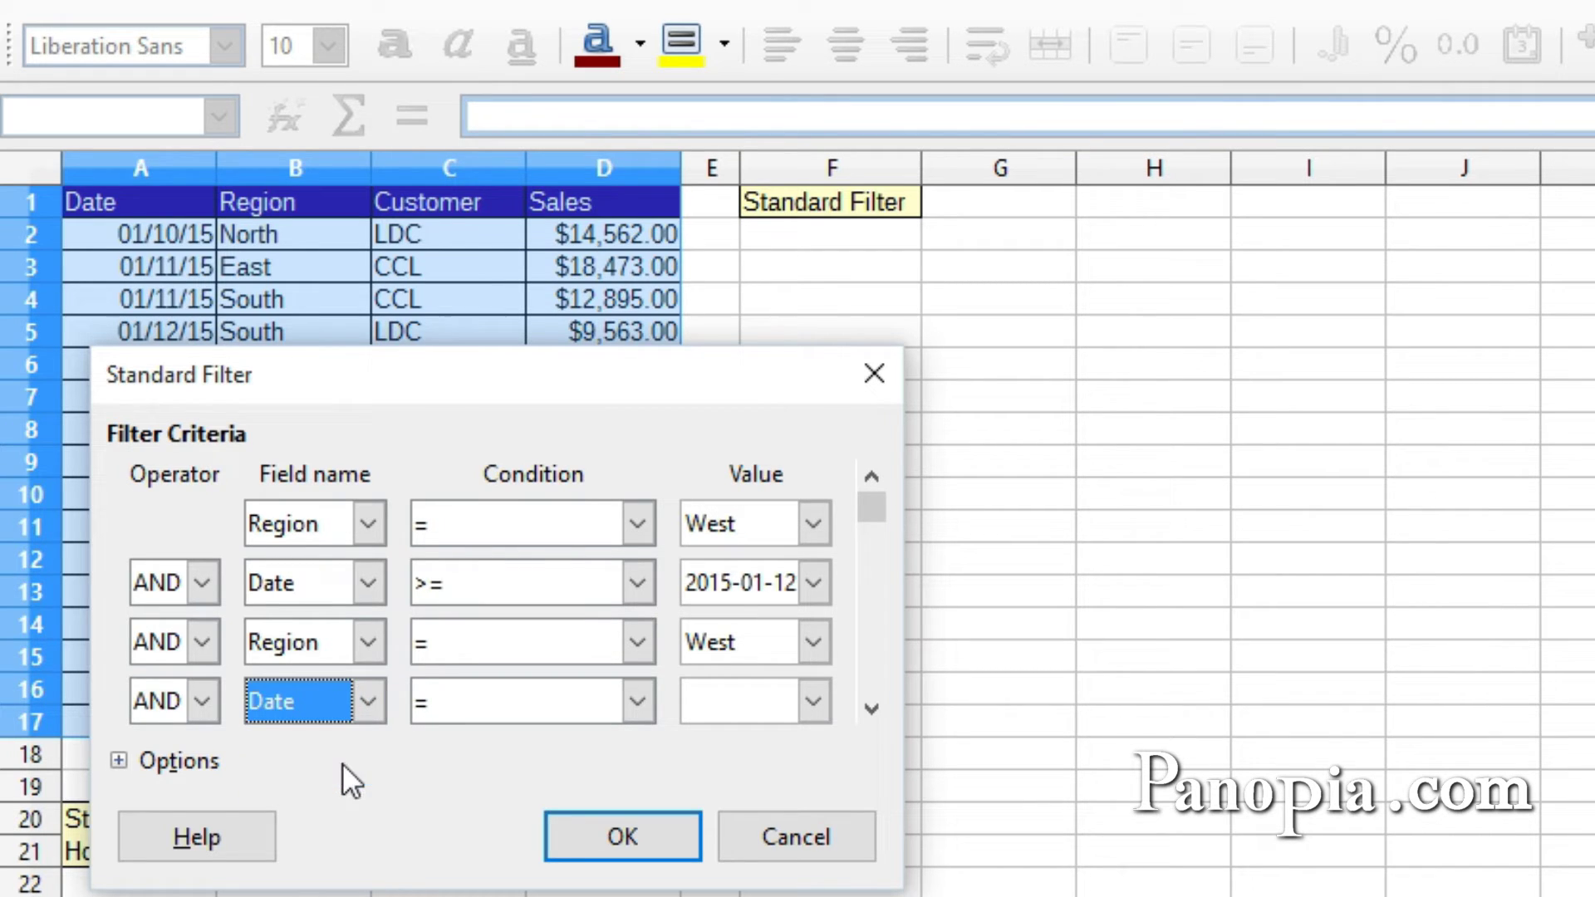
pyautogui.click(637, 703)
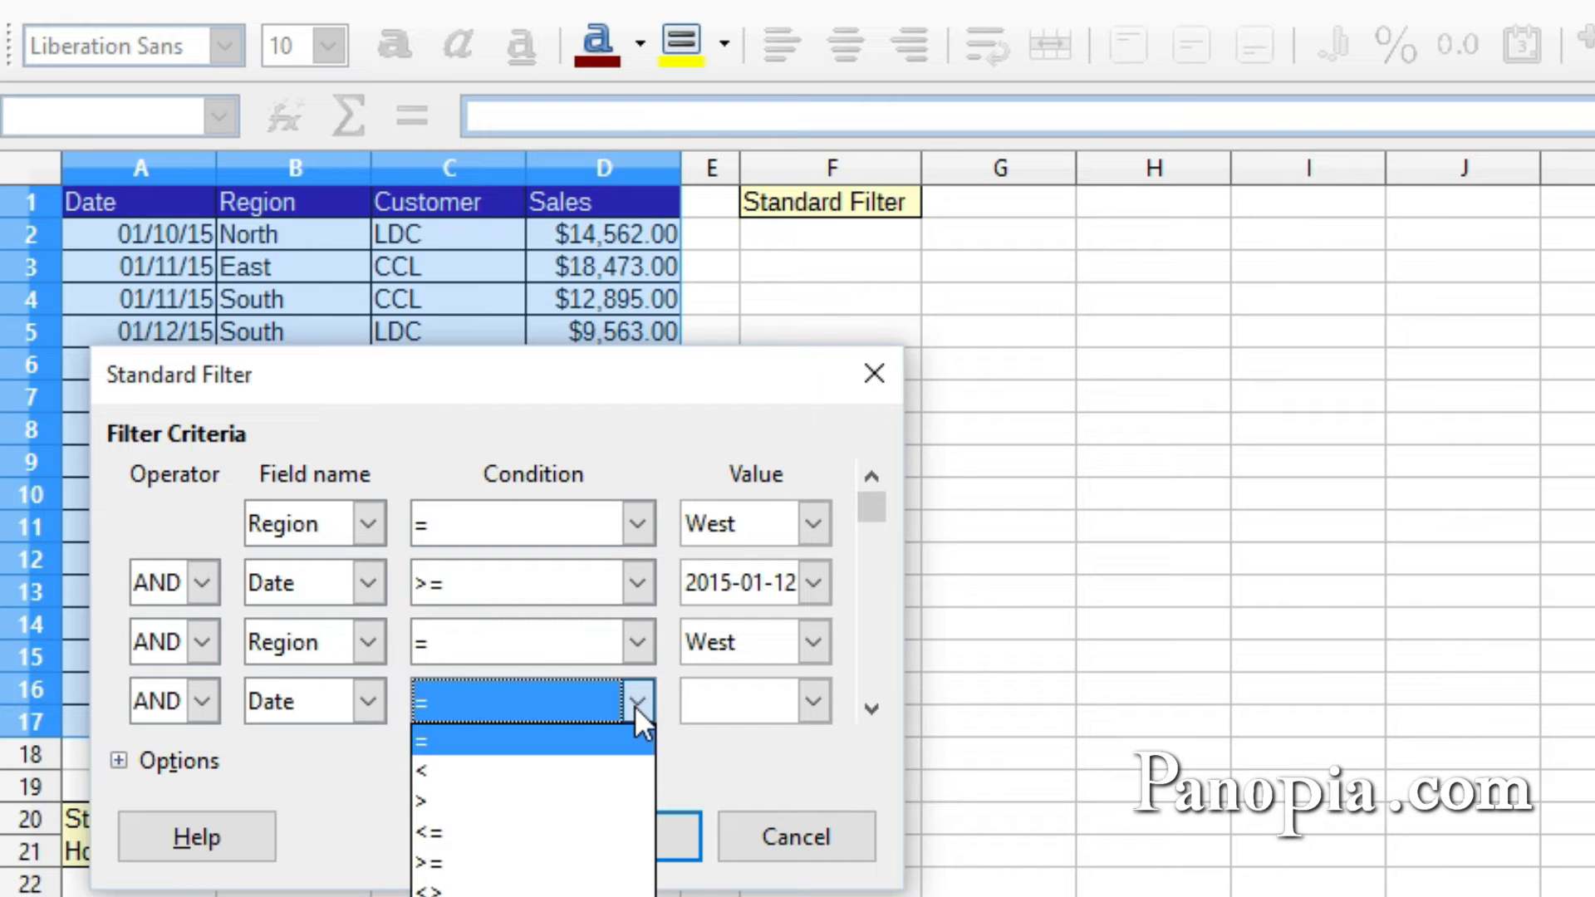
pyautogui.click(600, 829)
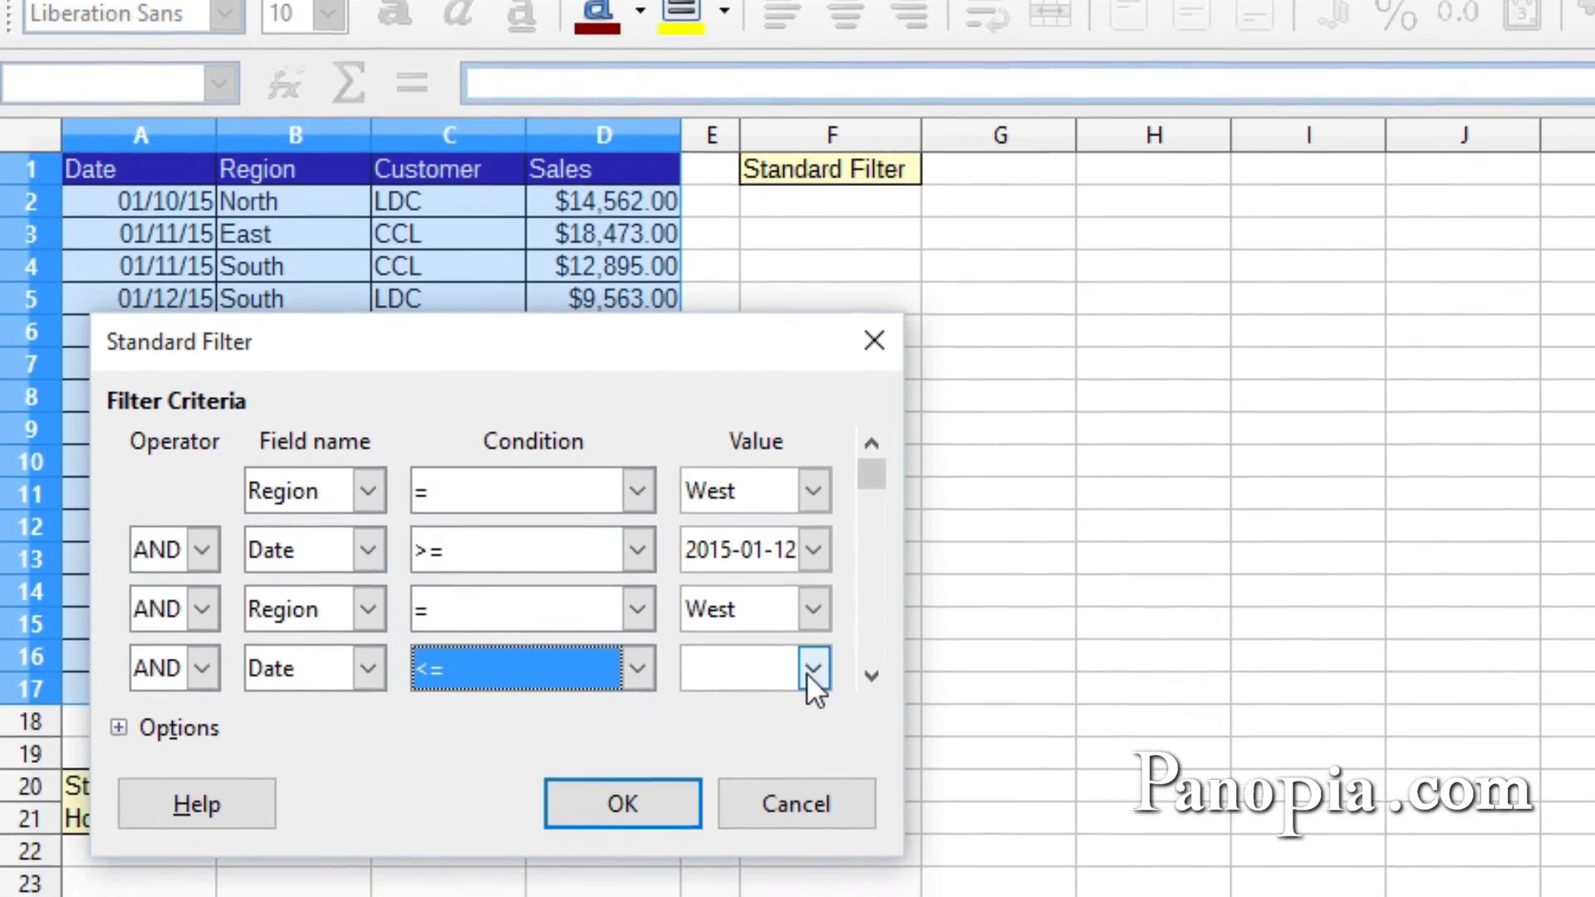
pyautogui.click(813, 700)
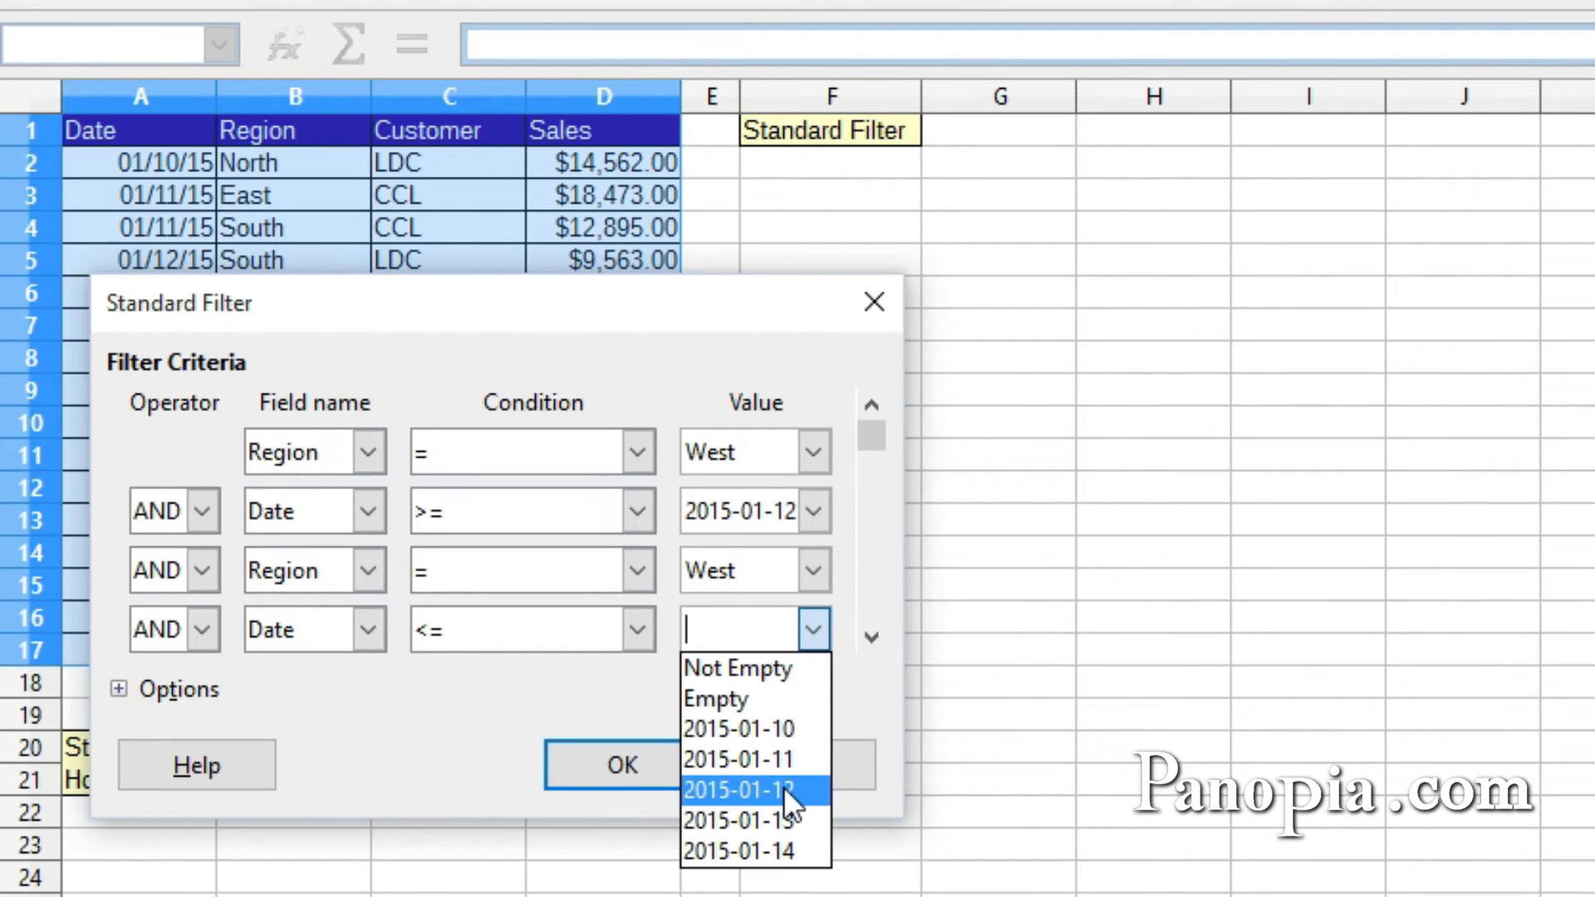
pyautogui.click(776, 846)
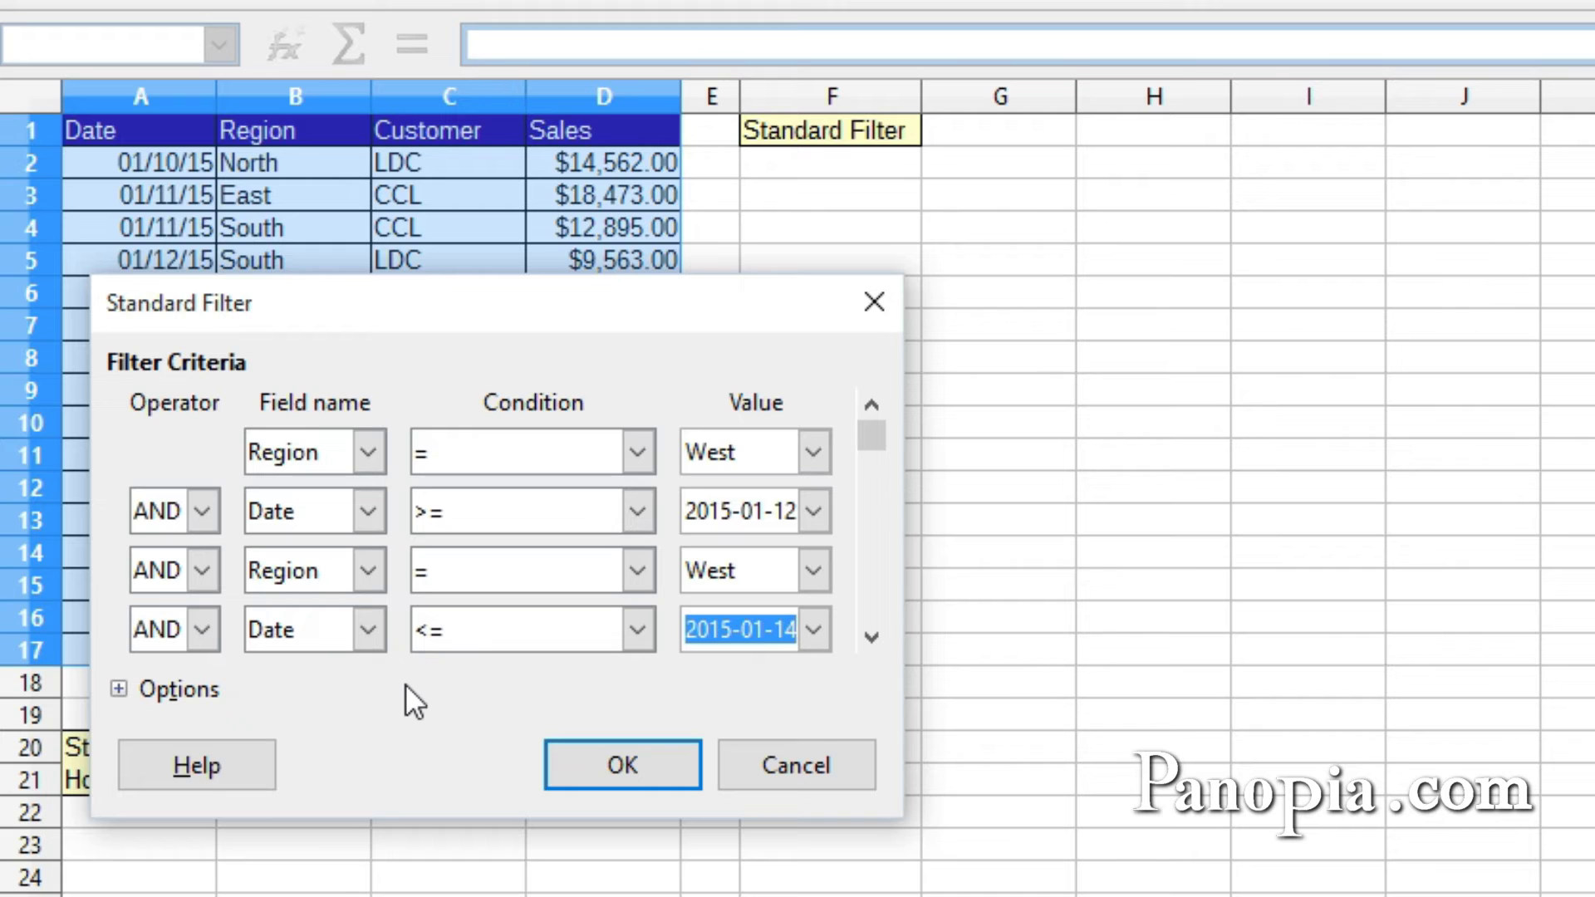
# Step: Turn on Copy results to, target cell F4, and apply the filter
pyautogui.click(168, 690)
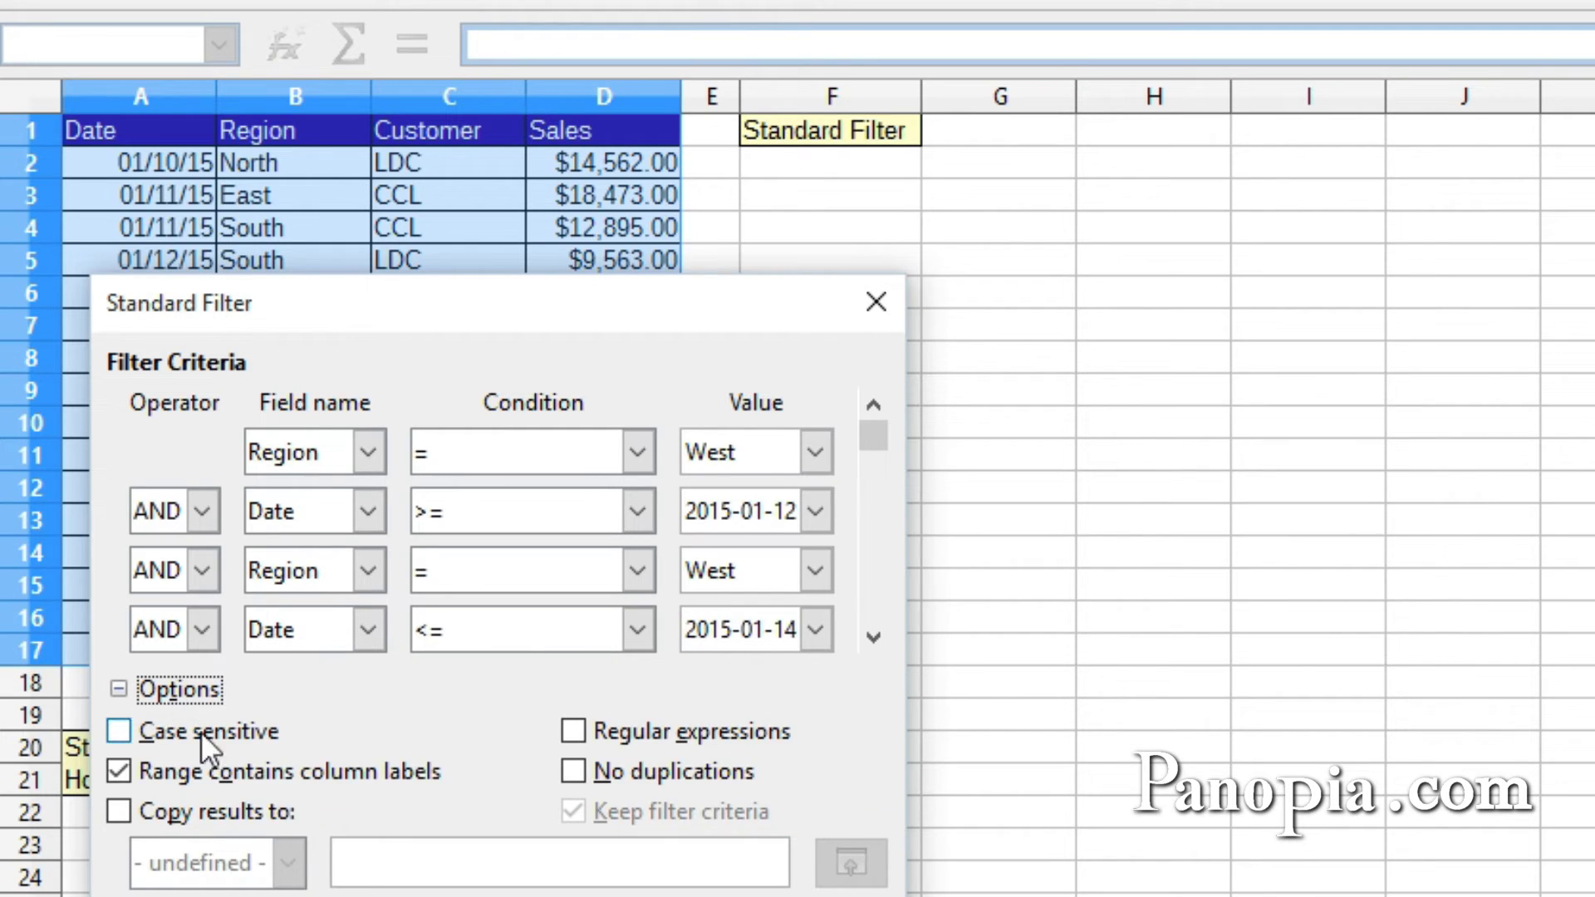
pyautogui.click(178, 815)
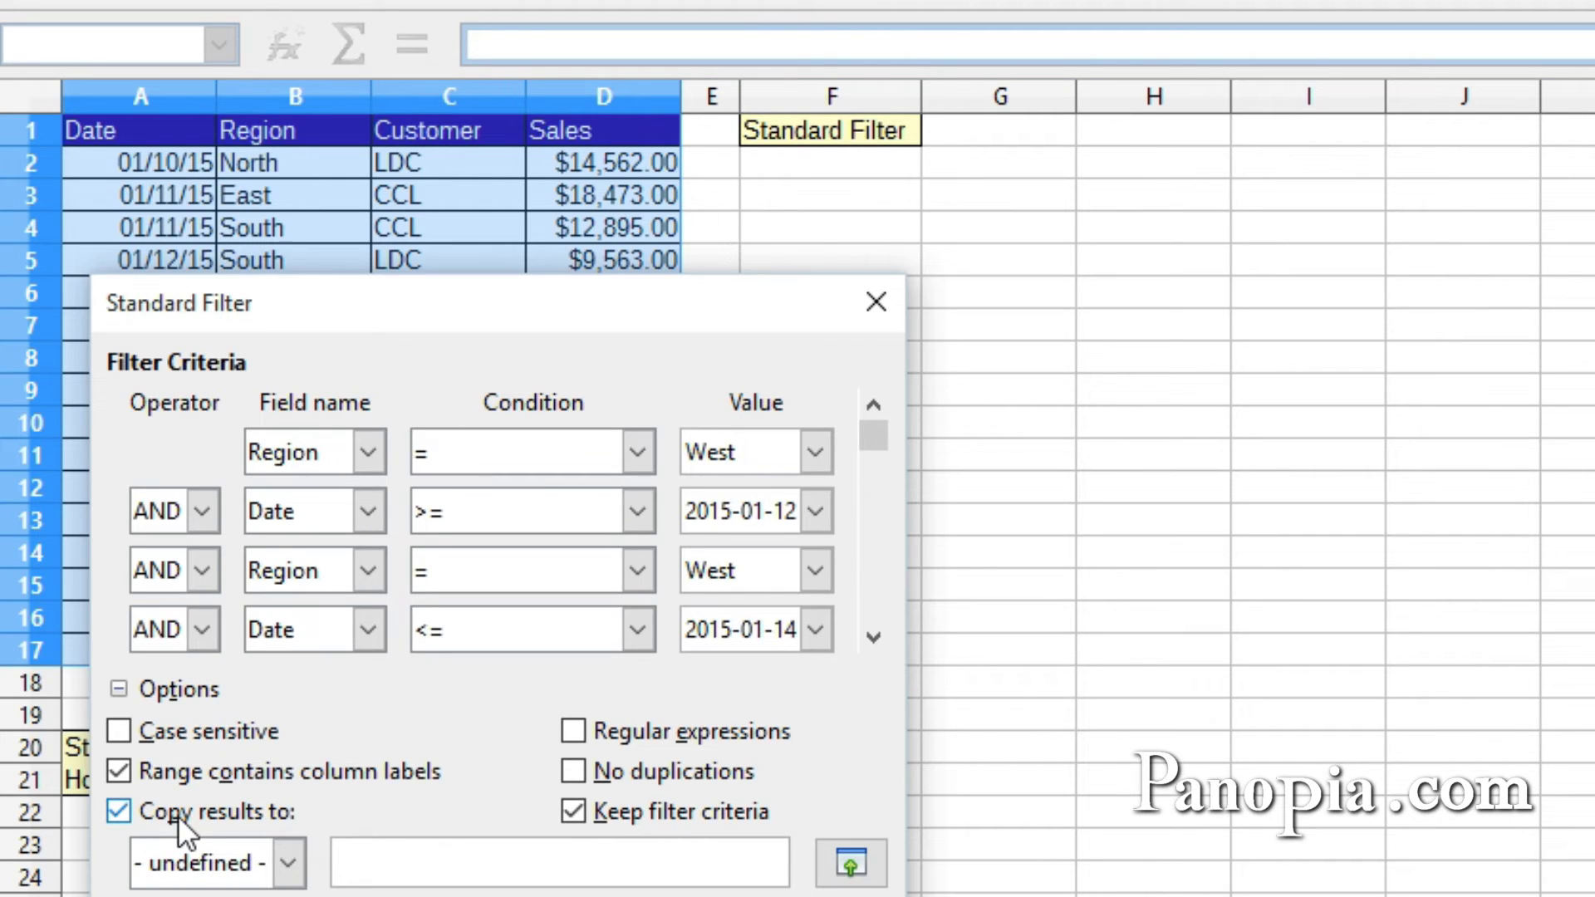
pyautogui.click(784, 230)
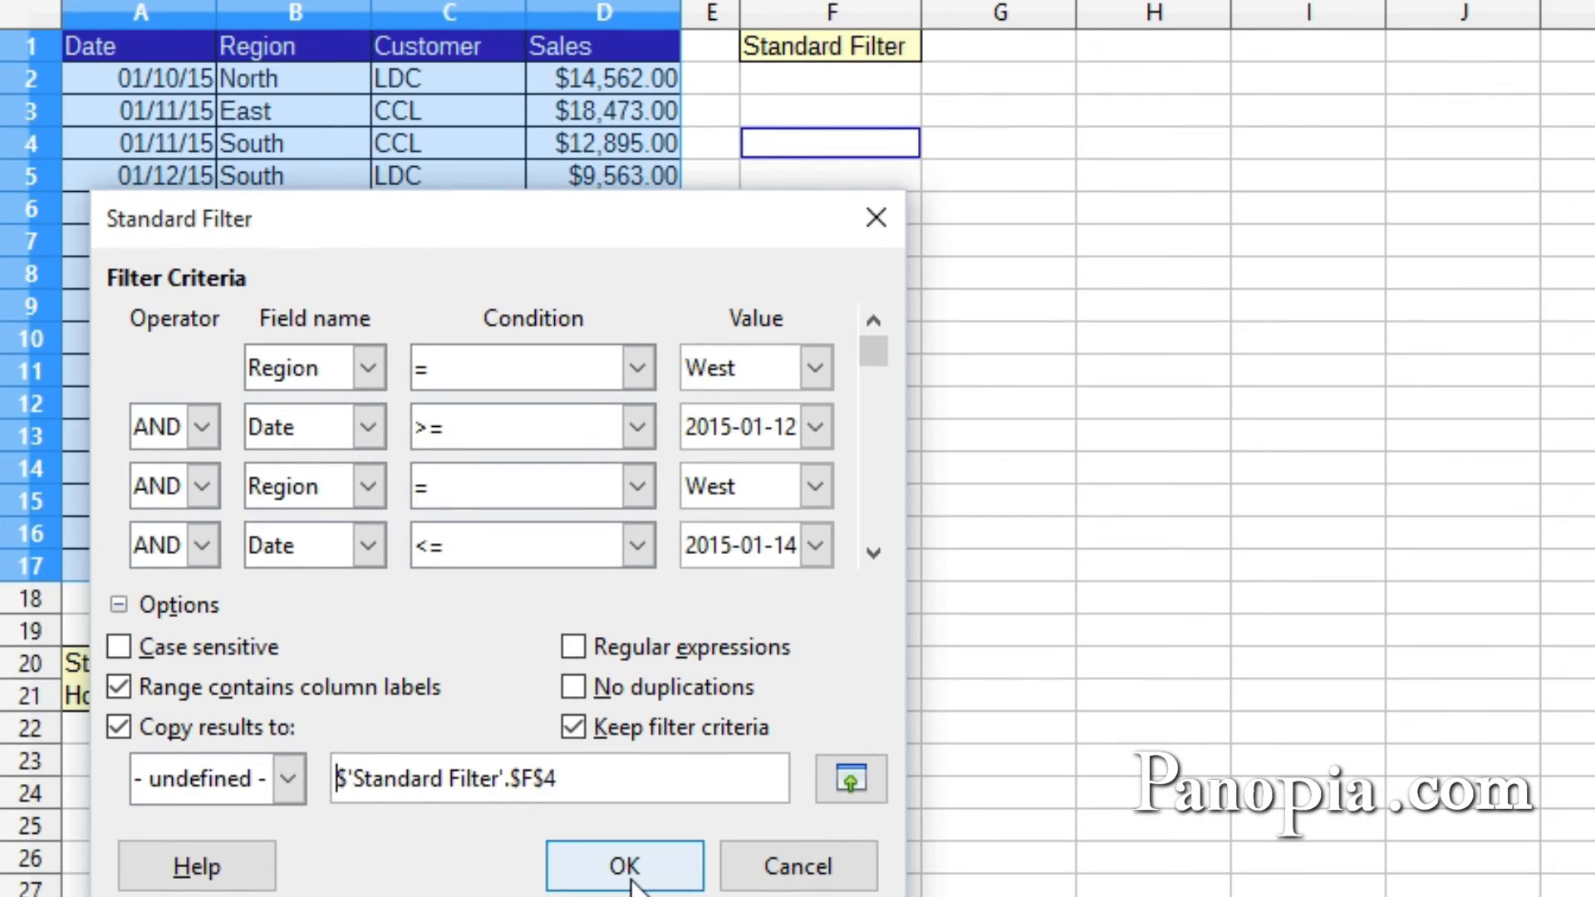
pyautogui.click(619, 865)
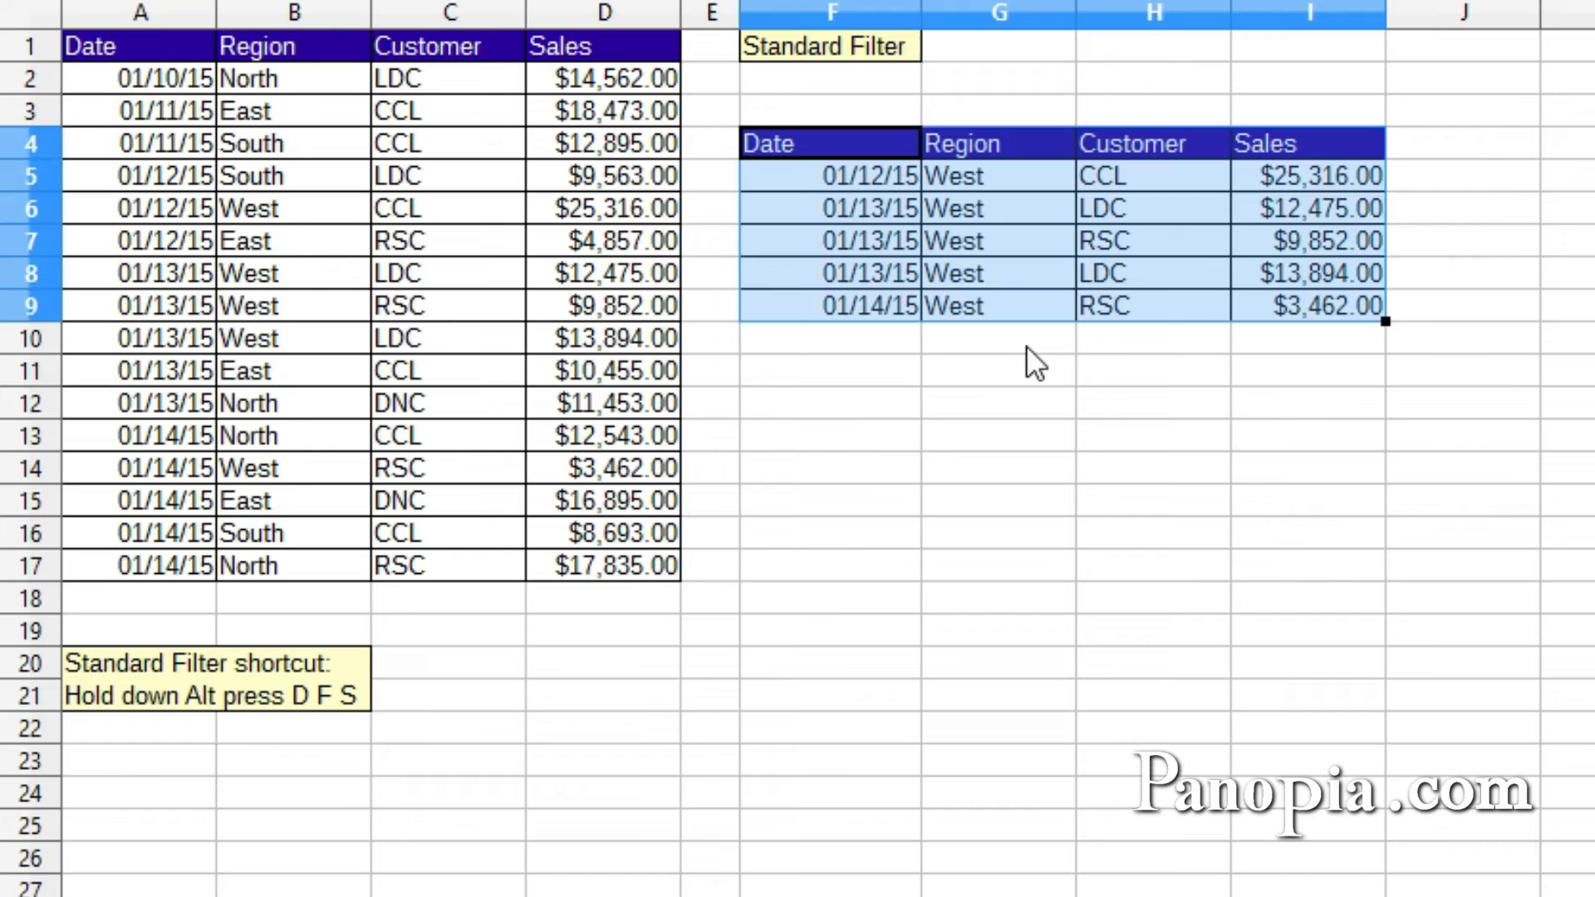
# Step: Deselect the copied results and rename Sheet15 to 'Results'
pyautogui.click(1025, 345)
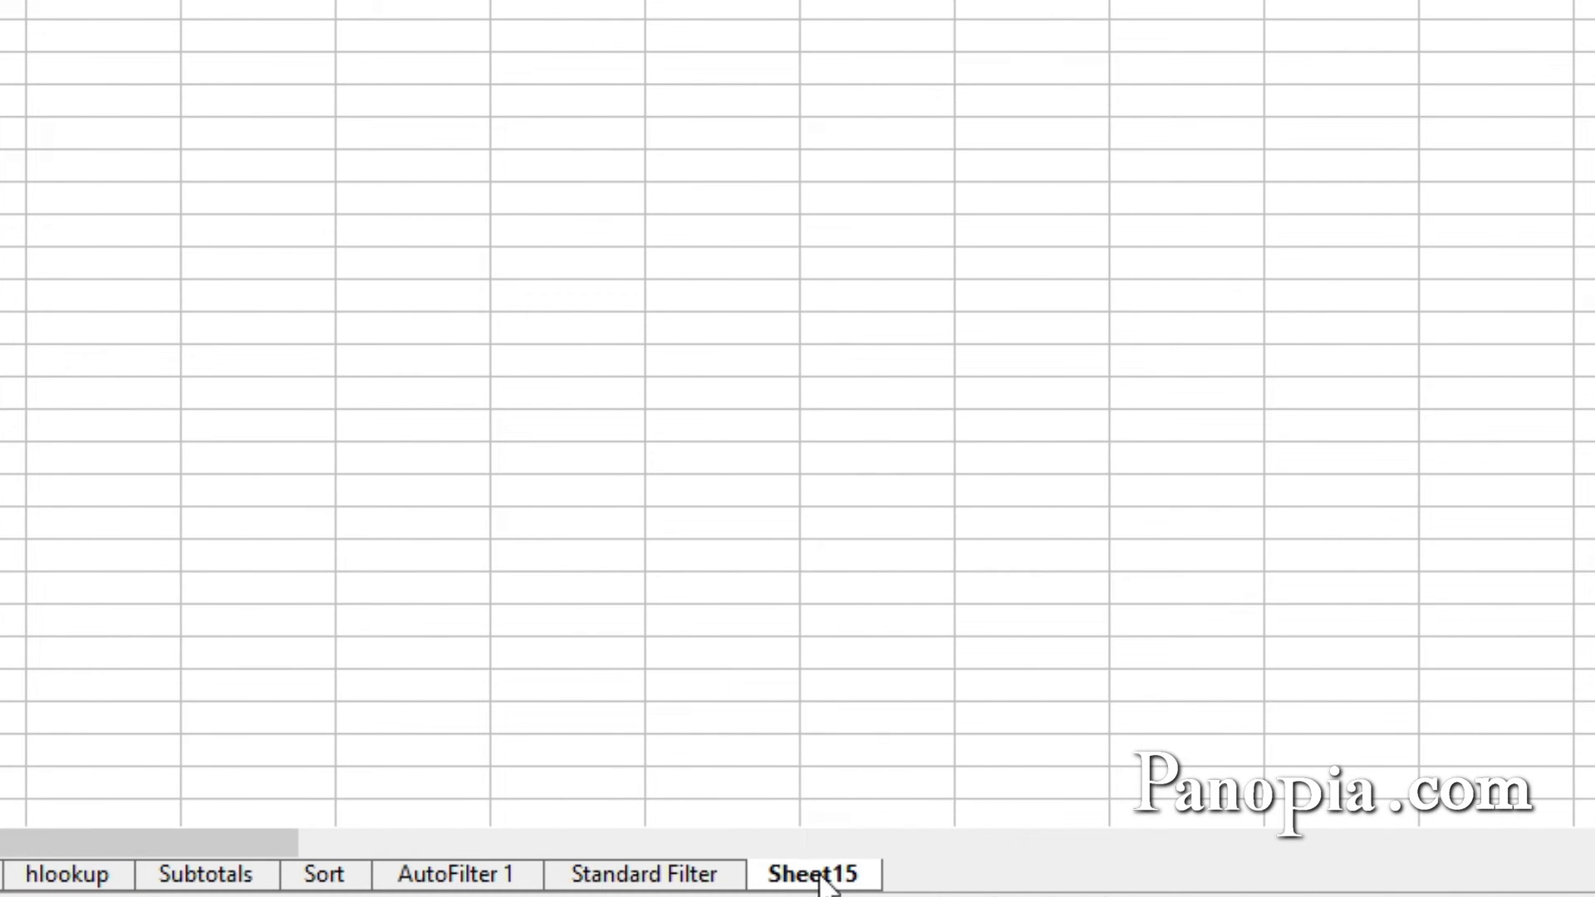
pyautogui.doubleClick(821, 879)
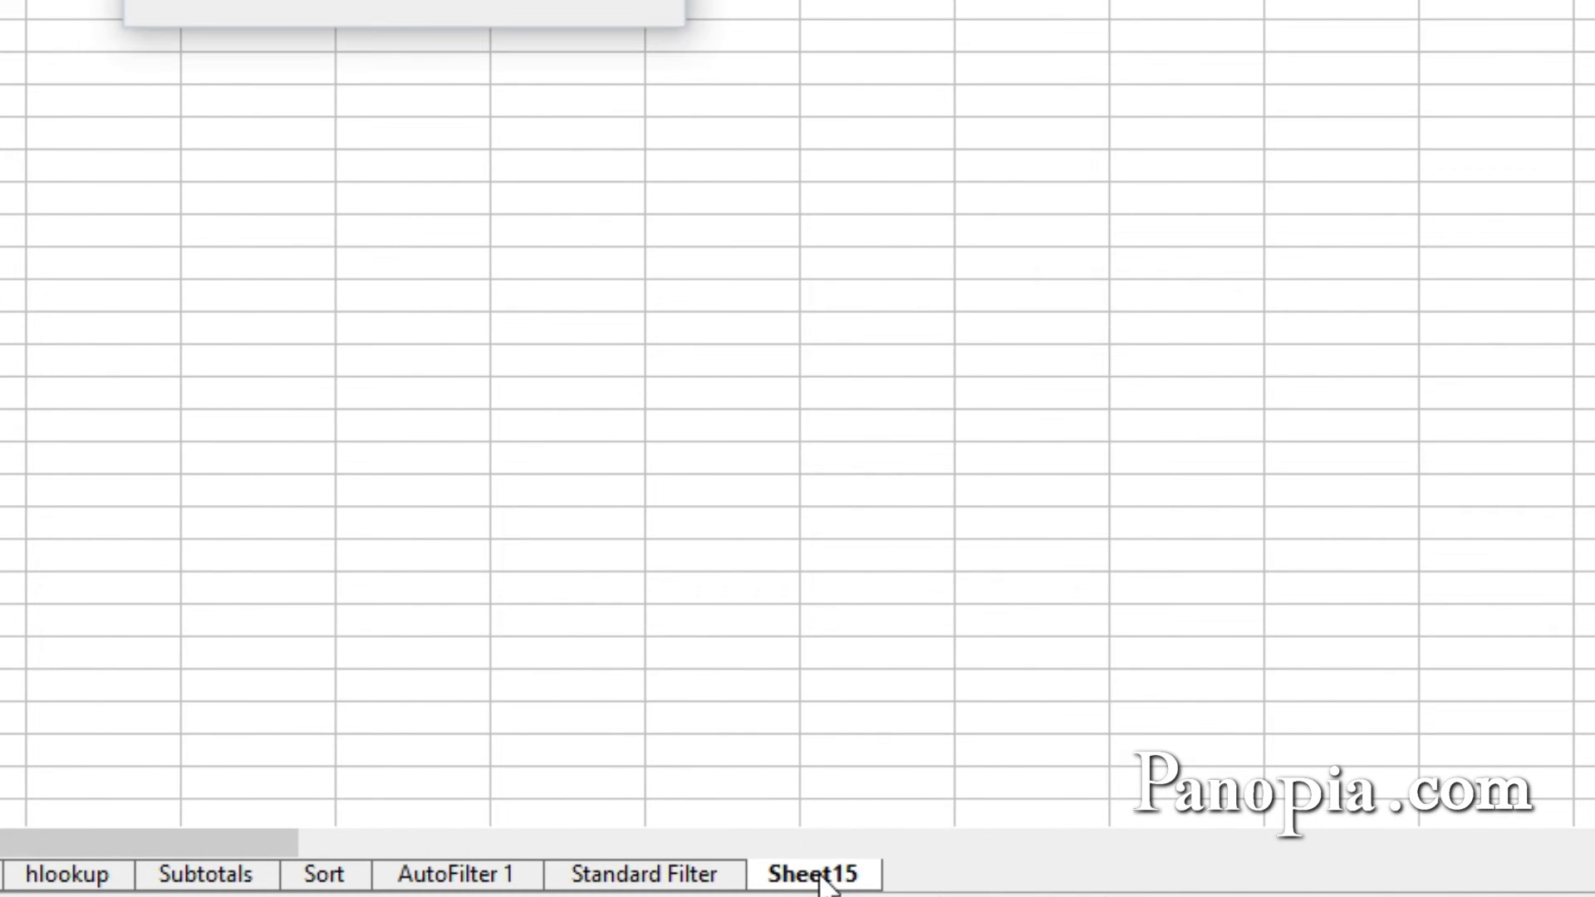
pyautogui.write('Results')
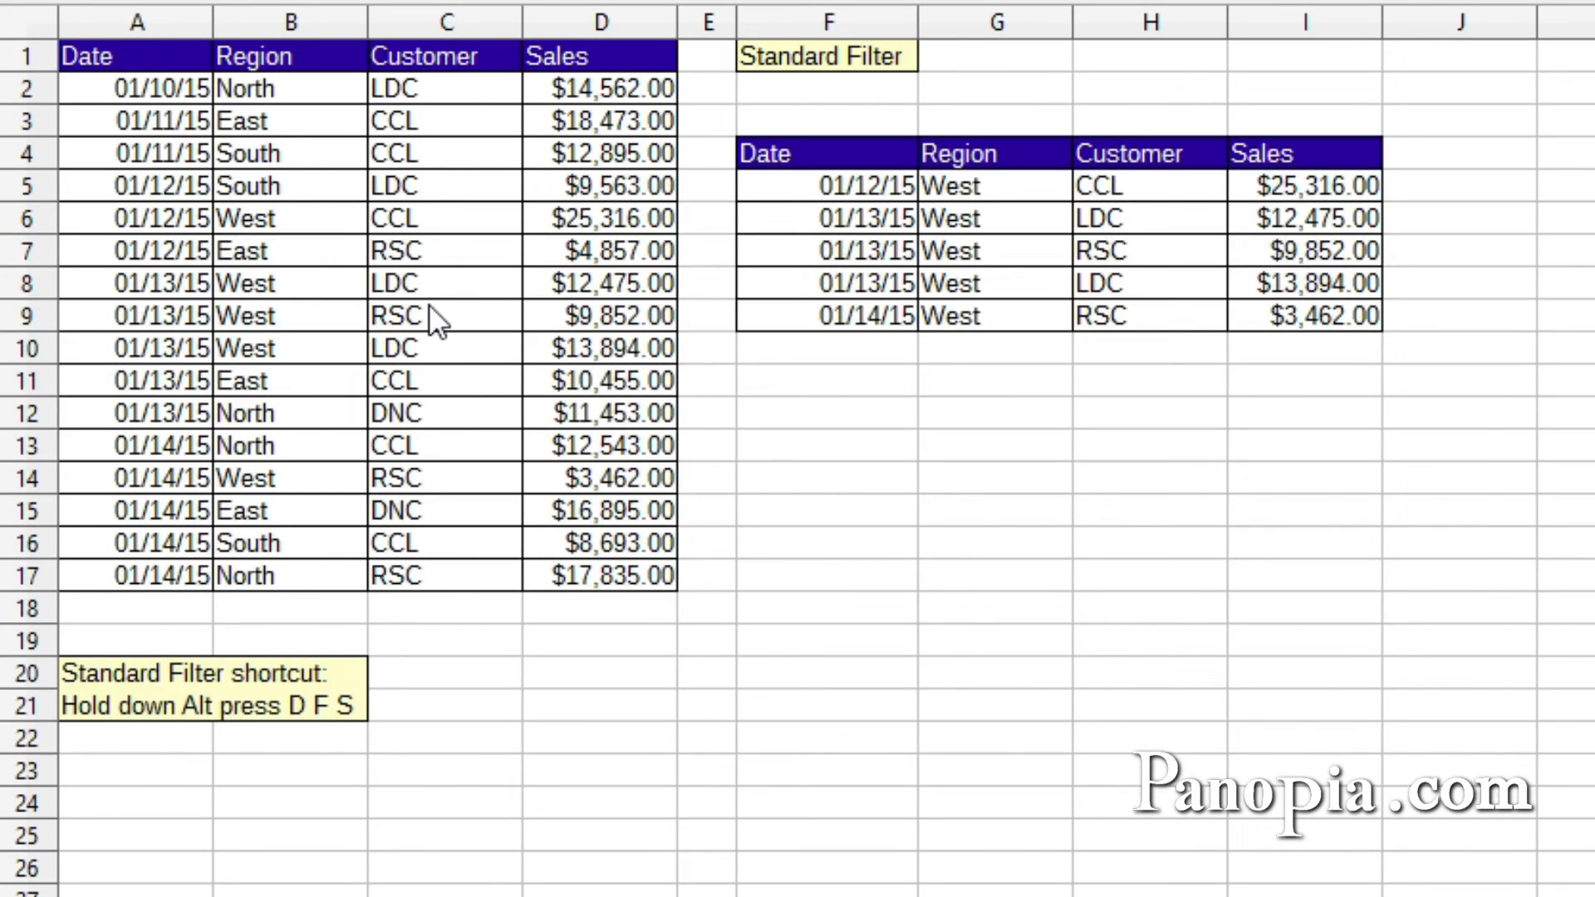
# Step: Open the Standard Filter with a first condition of Customer = CCL
pyautogui.click(384, 309)
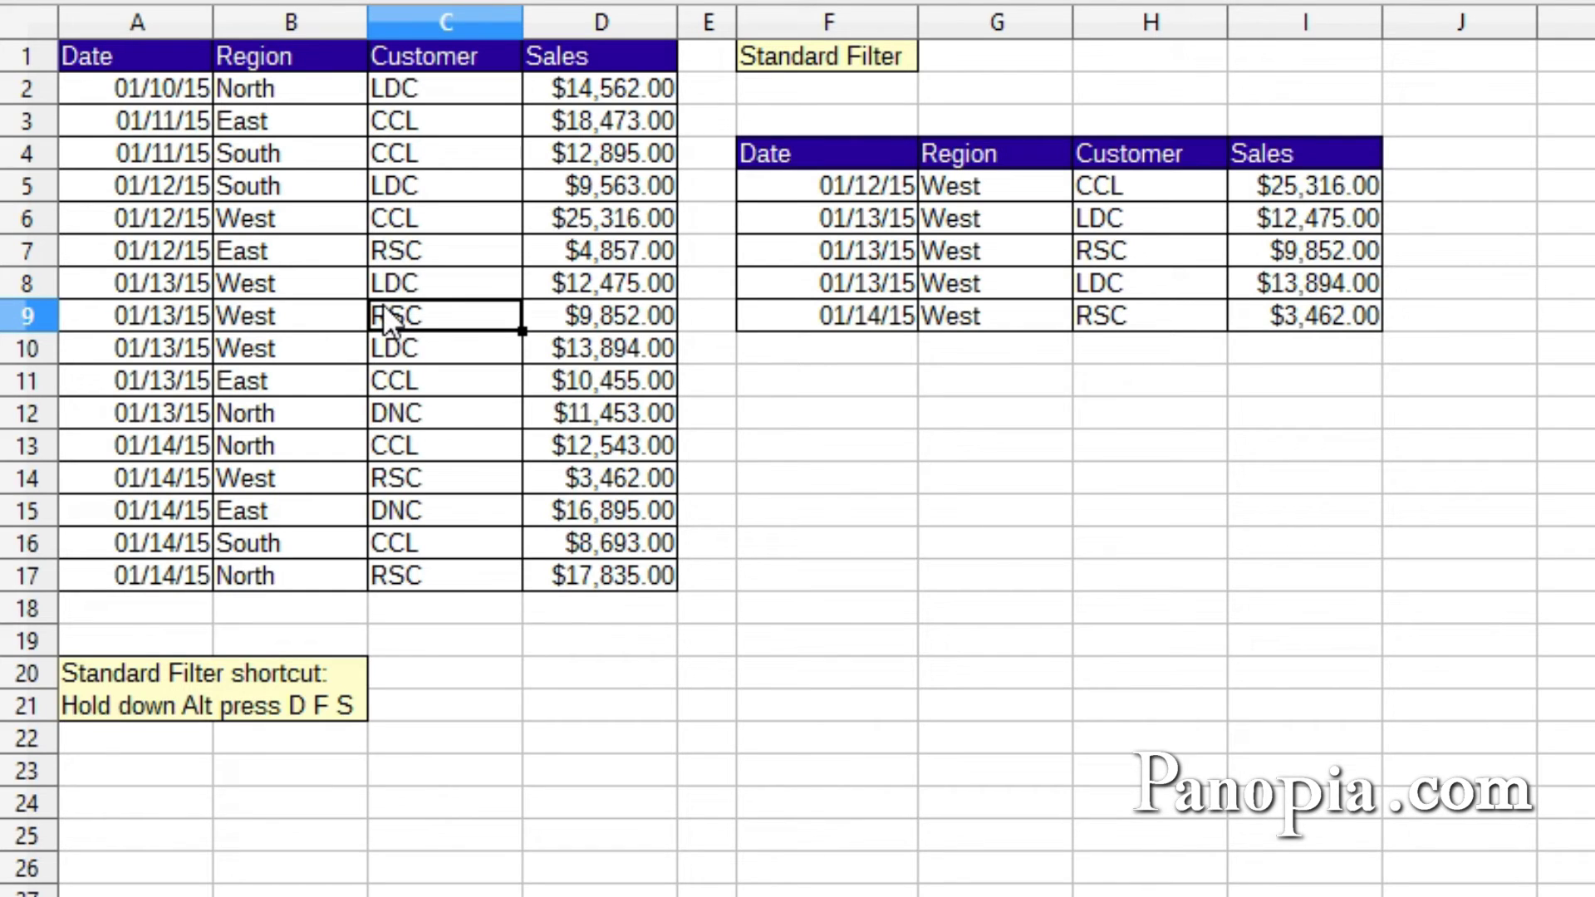
pyautogui.hotkey('alt', 'd')
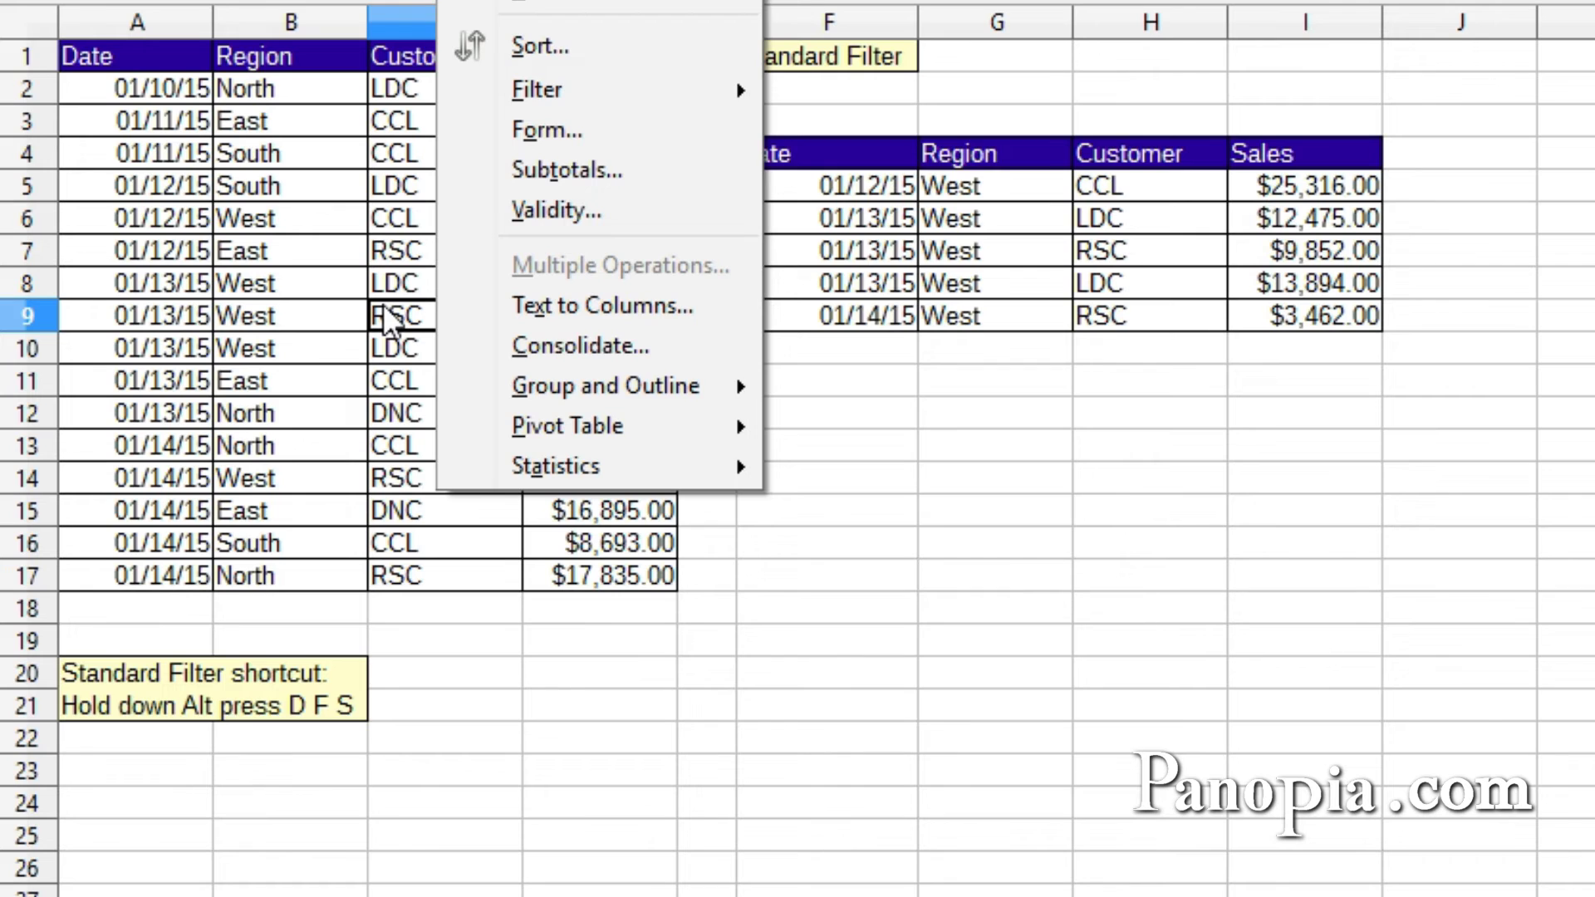
pyautogui.hotkey('alt', 'f')
pyautogui.hotkey('alt', 's')
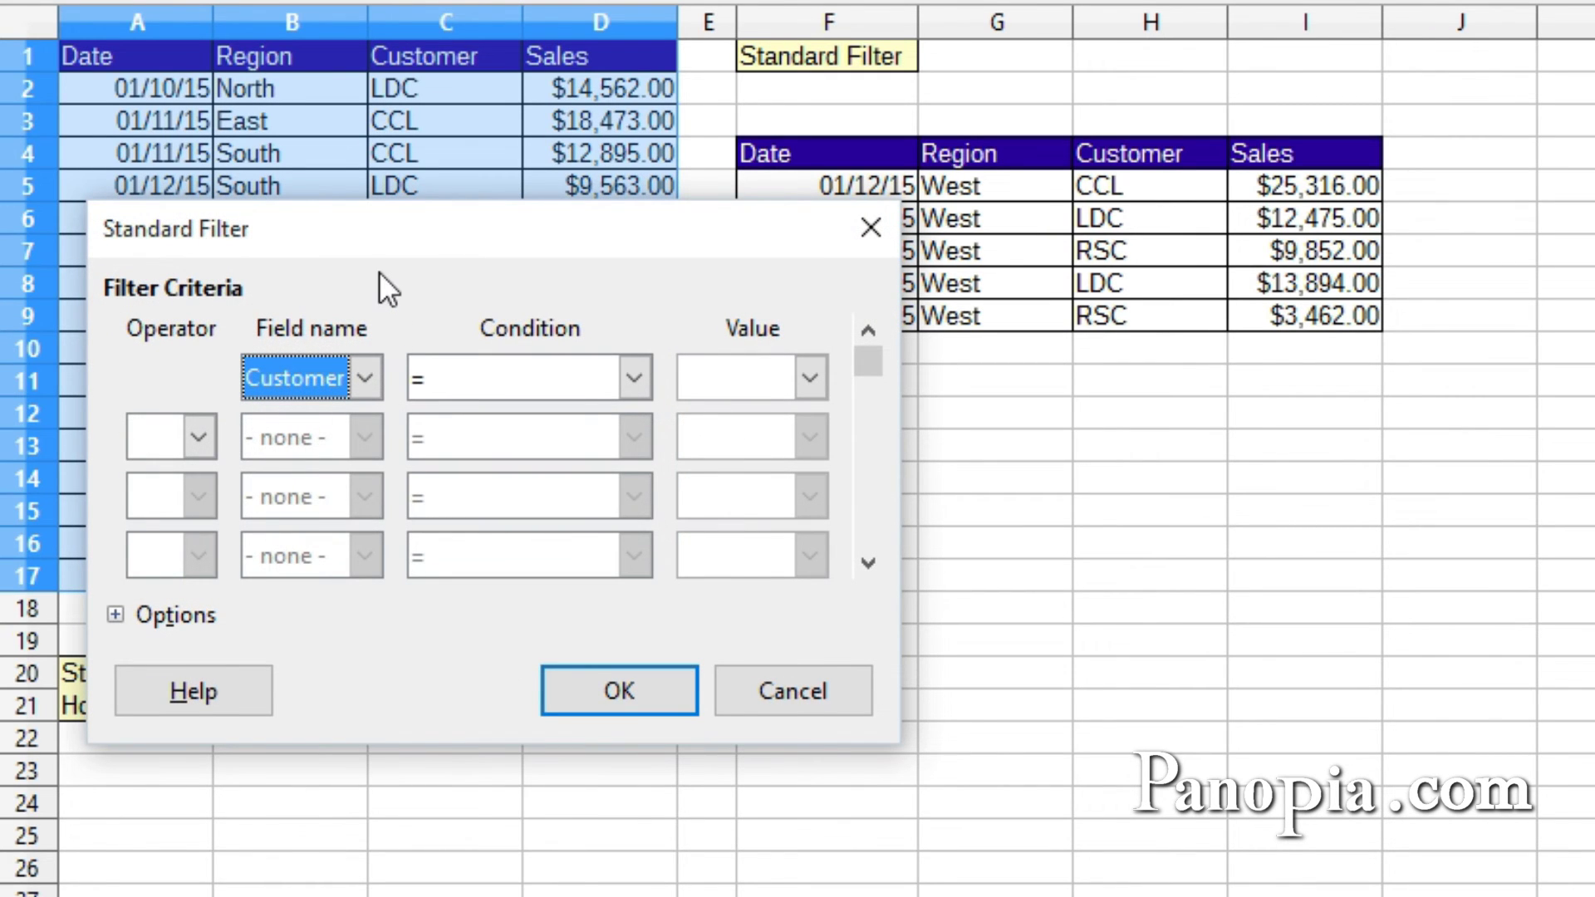
pyautogui.click(361, 376)
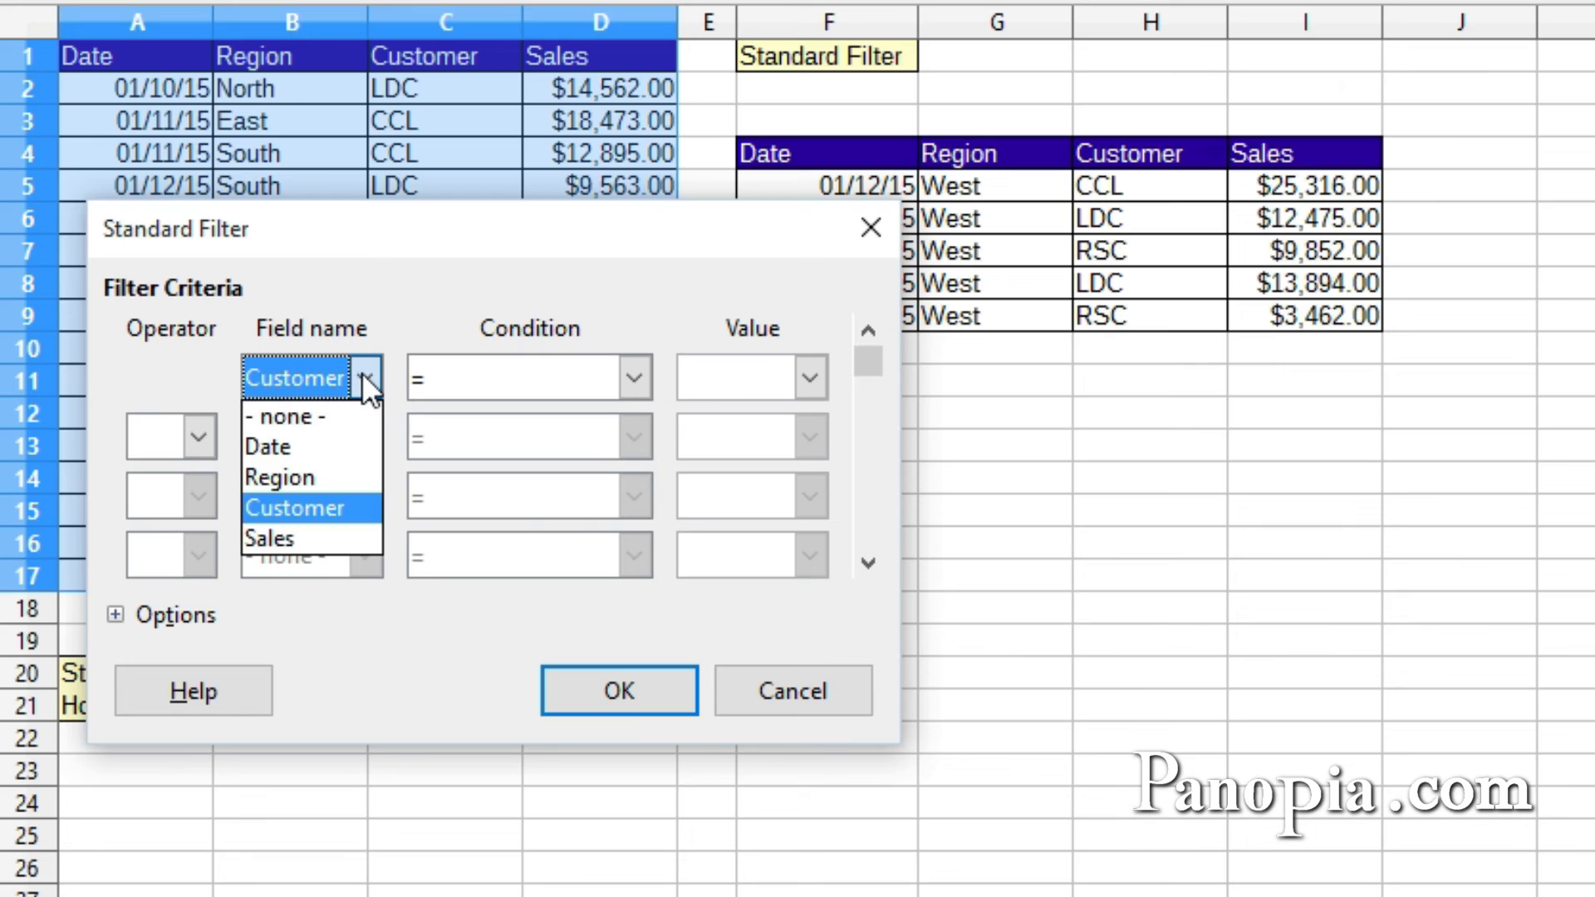
pyautogui.click(346, 503)
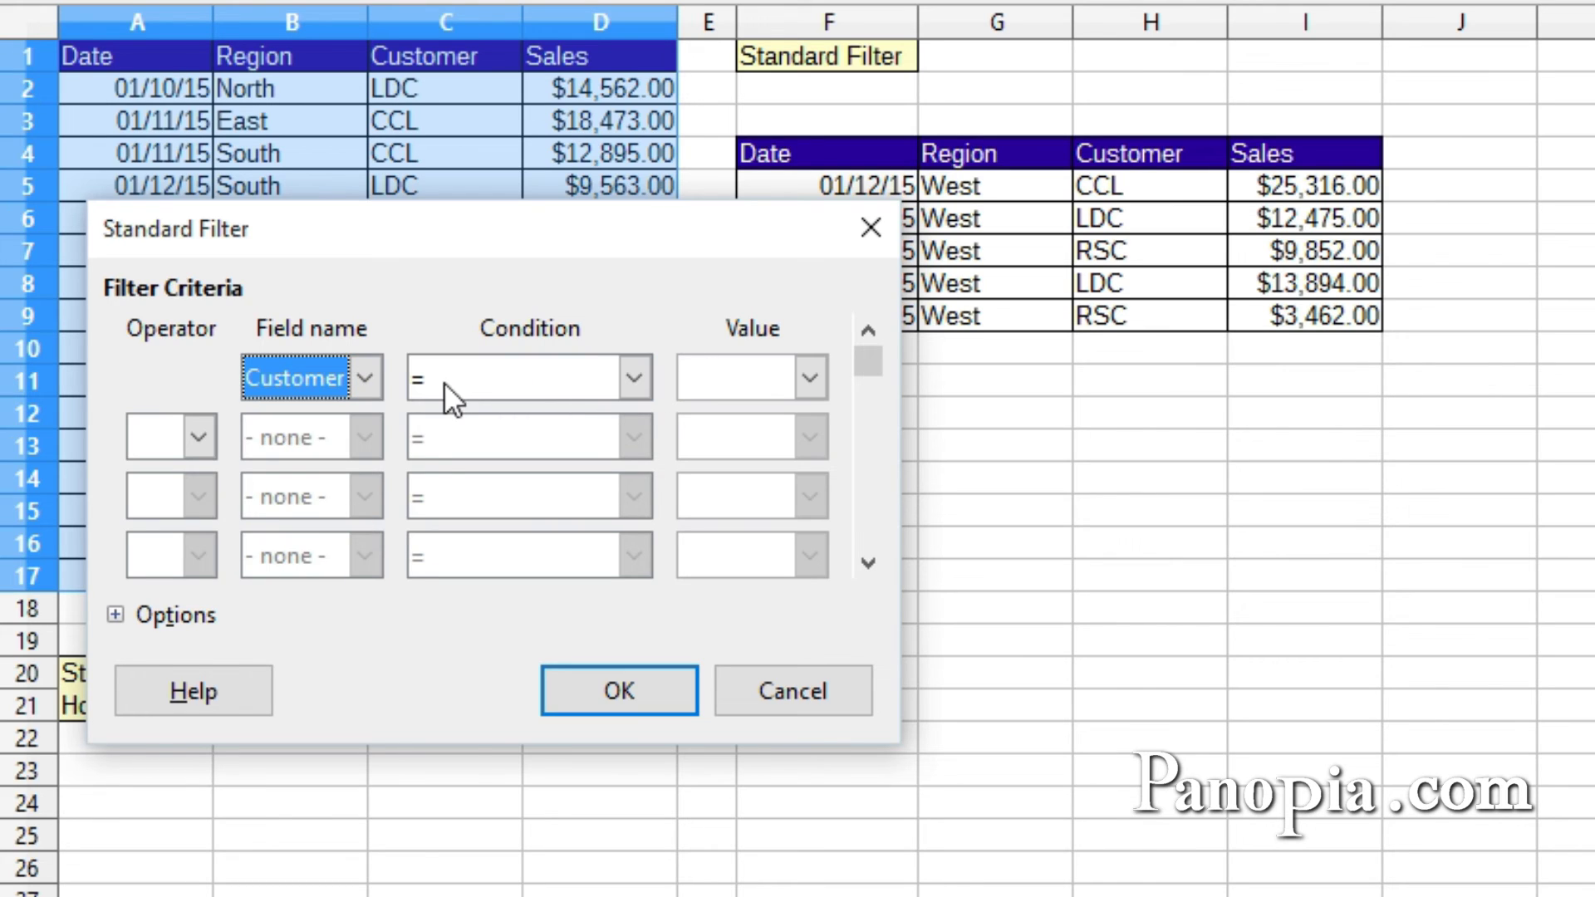
pyautogui.click(810, 379)
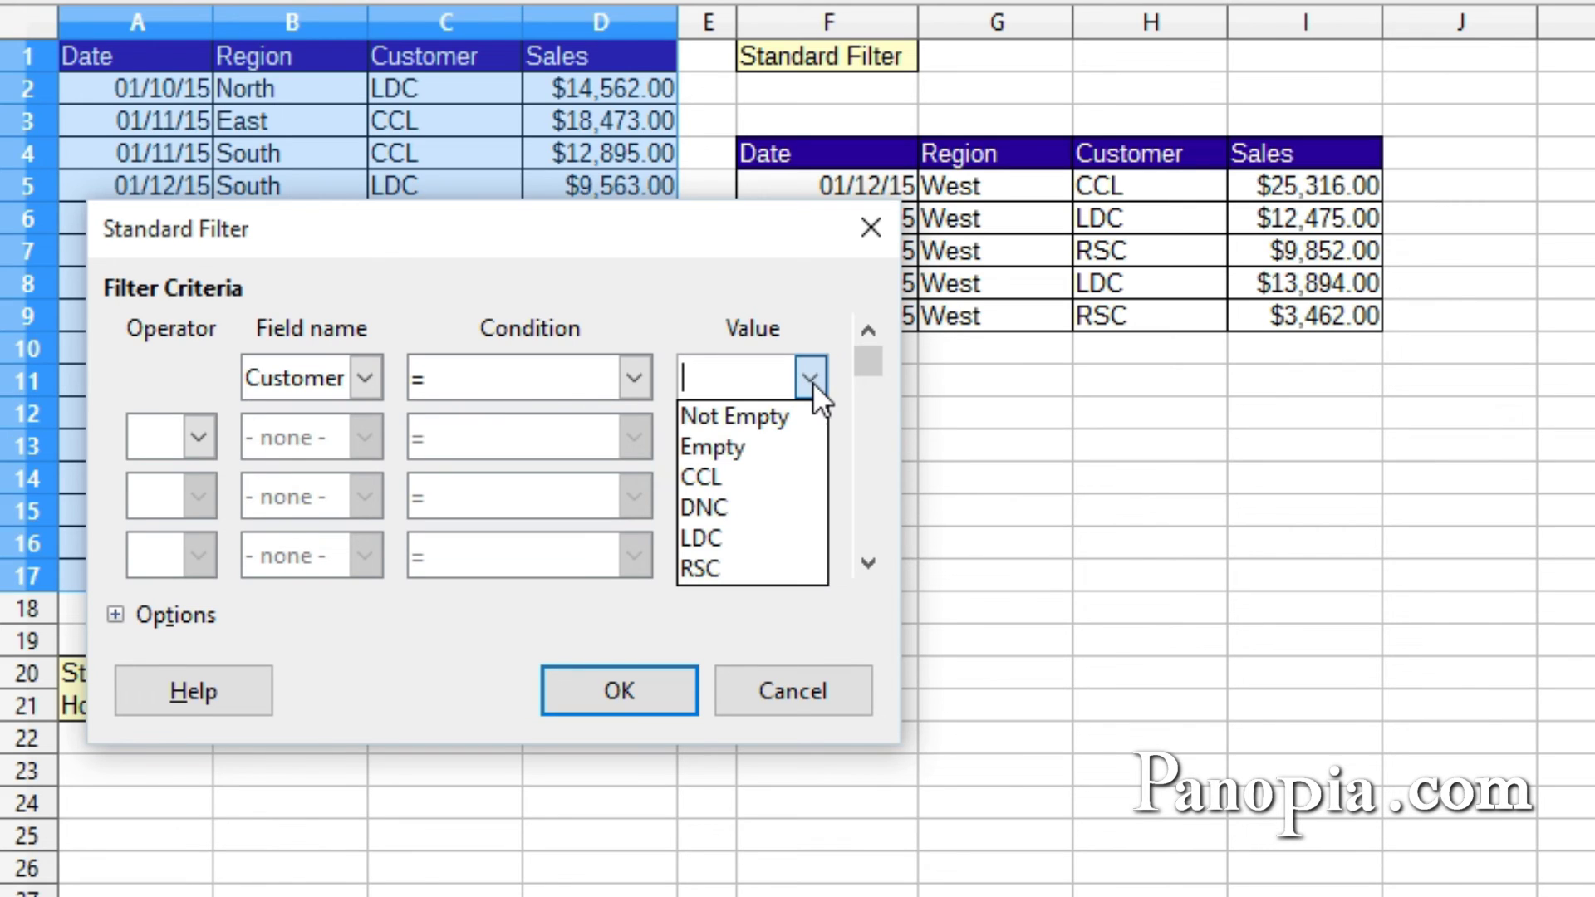
pyautogui.click(780, 473)
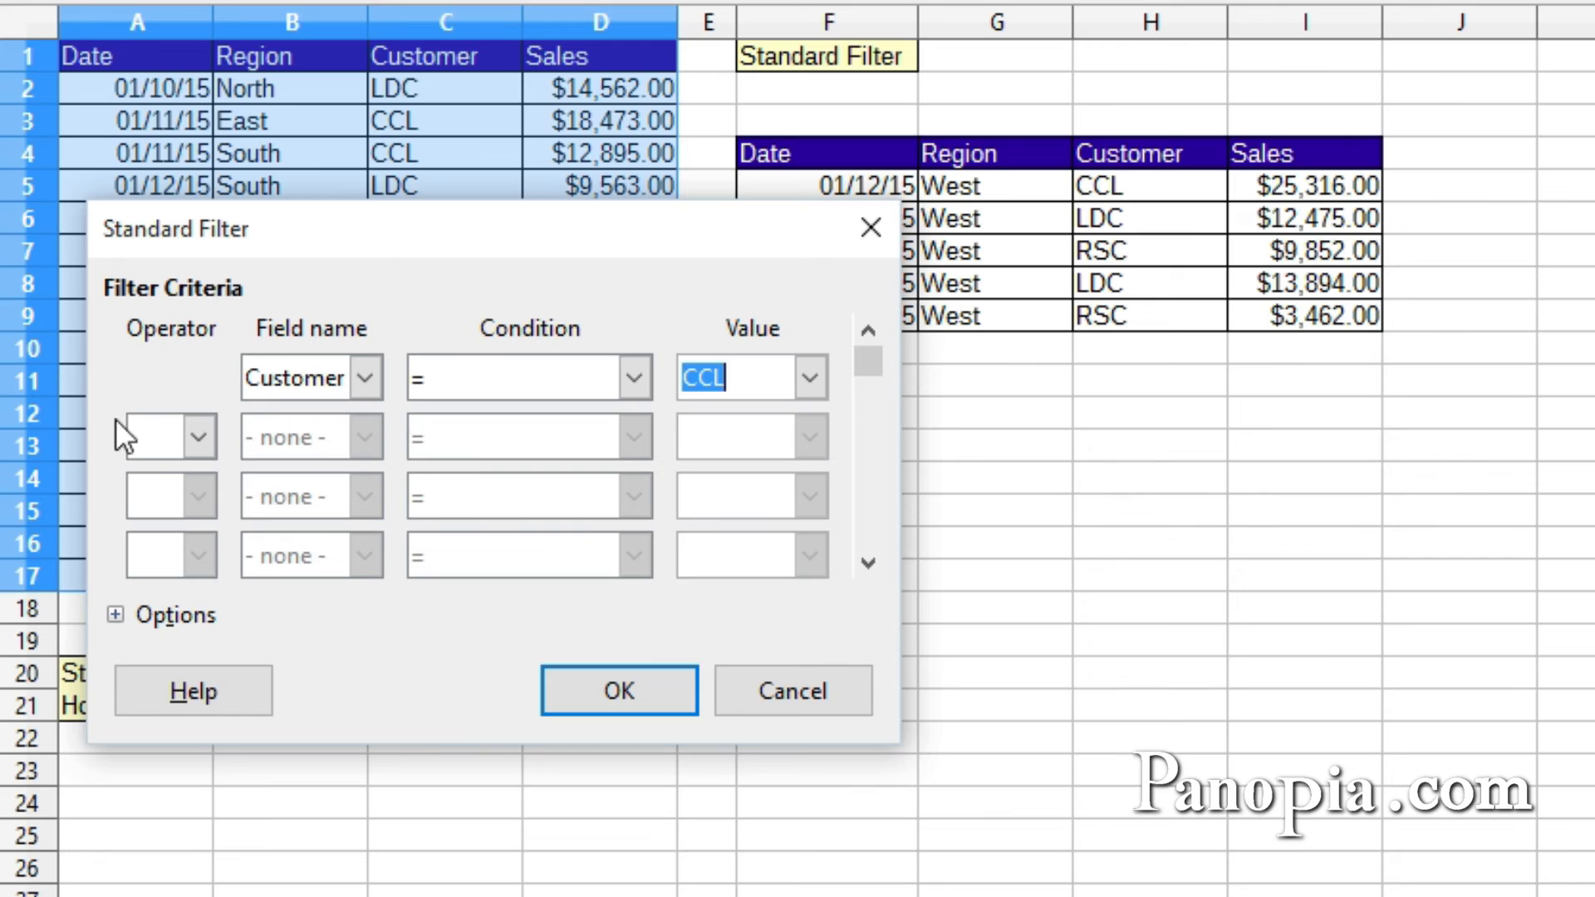
# Step: Add an AND condition Date = 2015-01-14
pyautogui.click(199, 442)
pyautogui.click(191, 475)
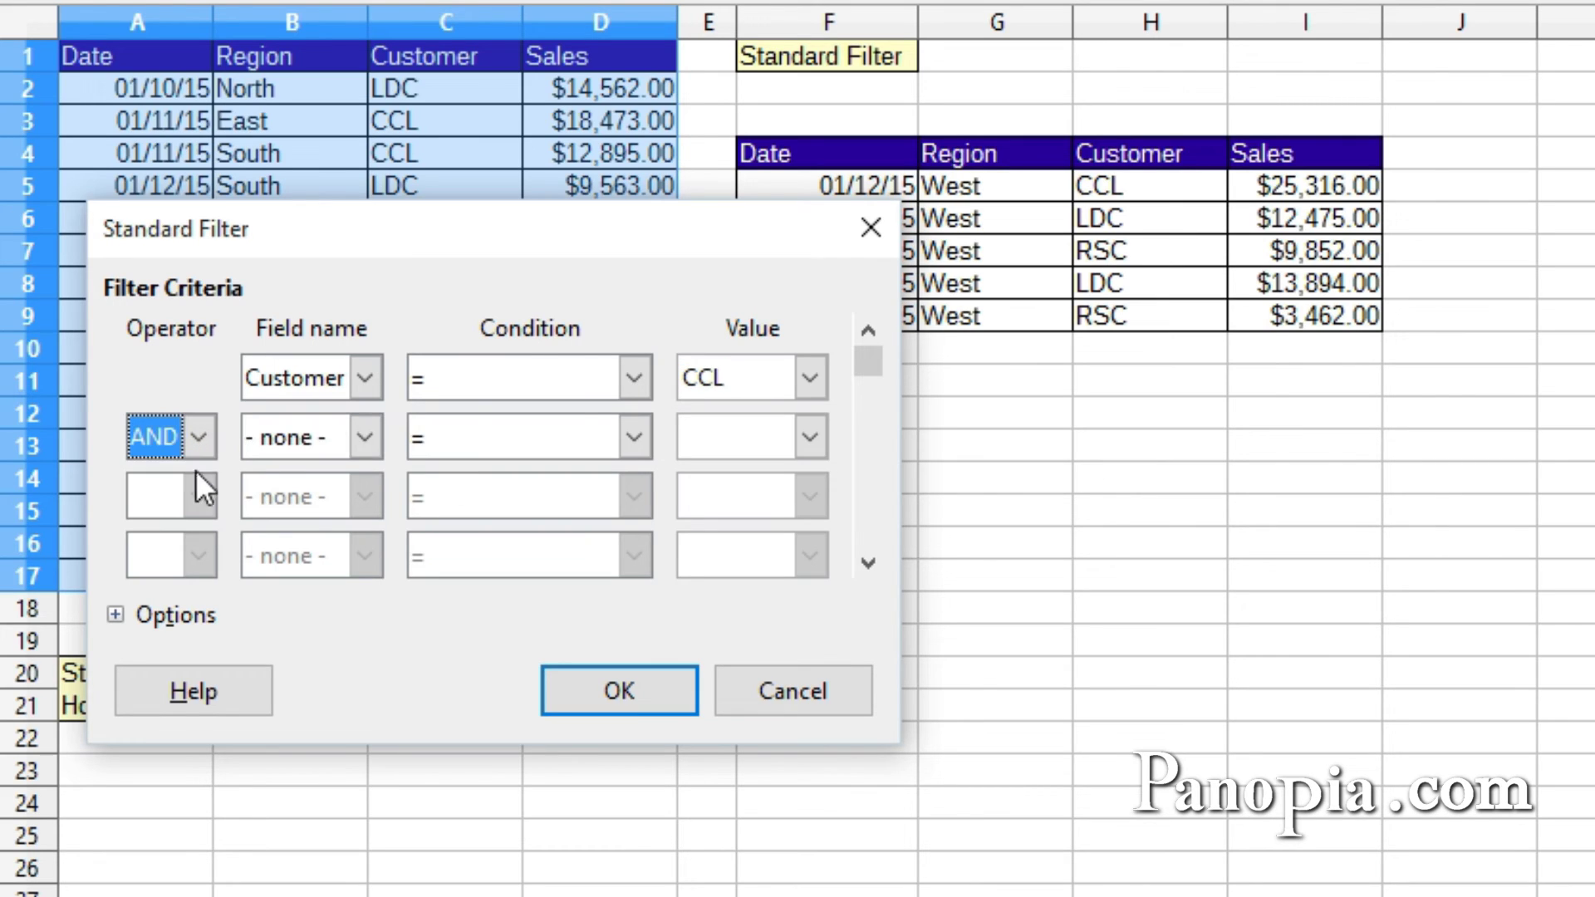
pyautogui.click(367, 433)
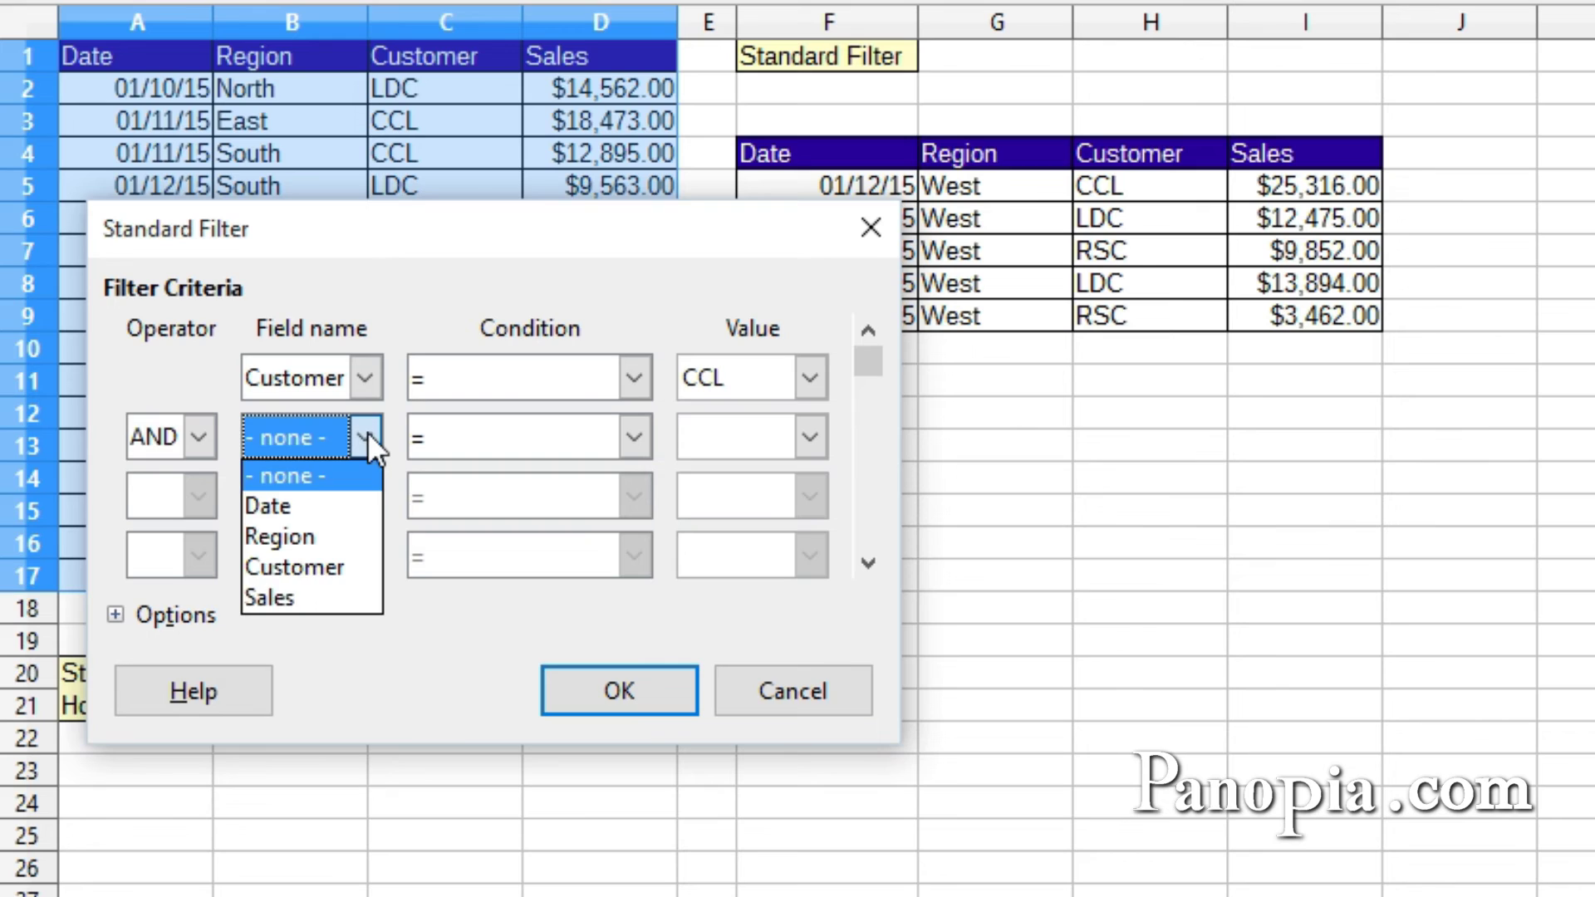
pyautogui.click(345, 500)
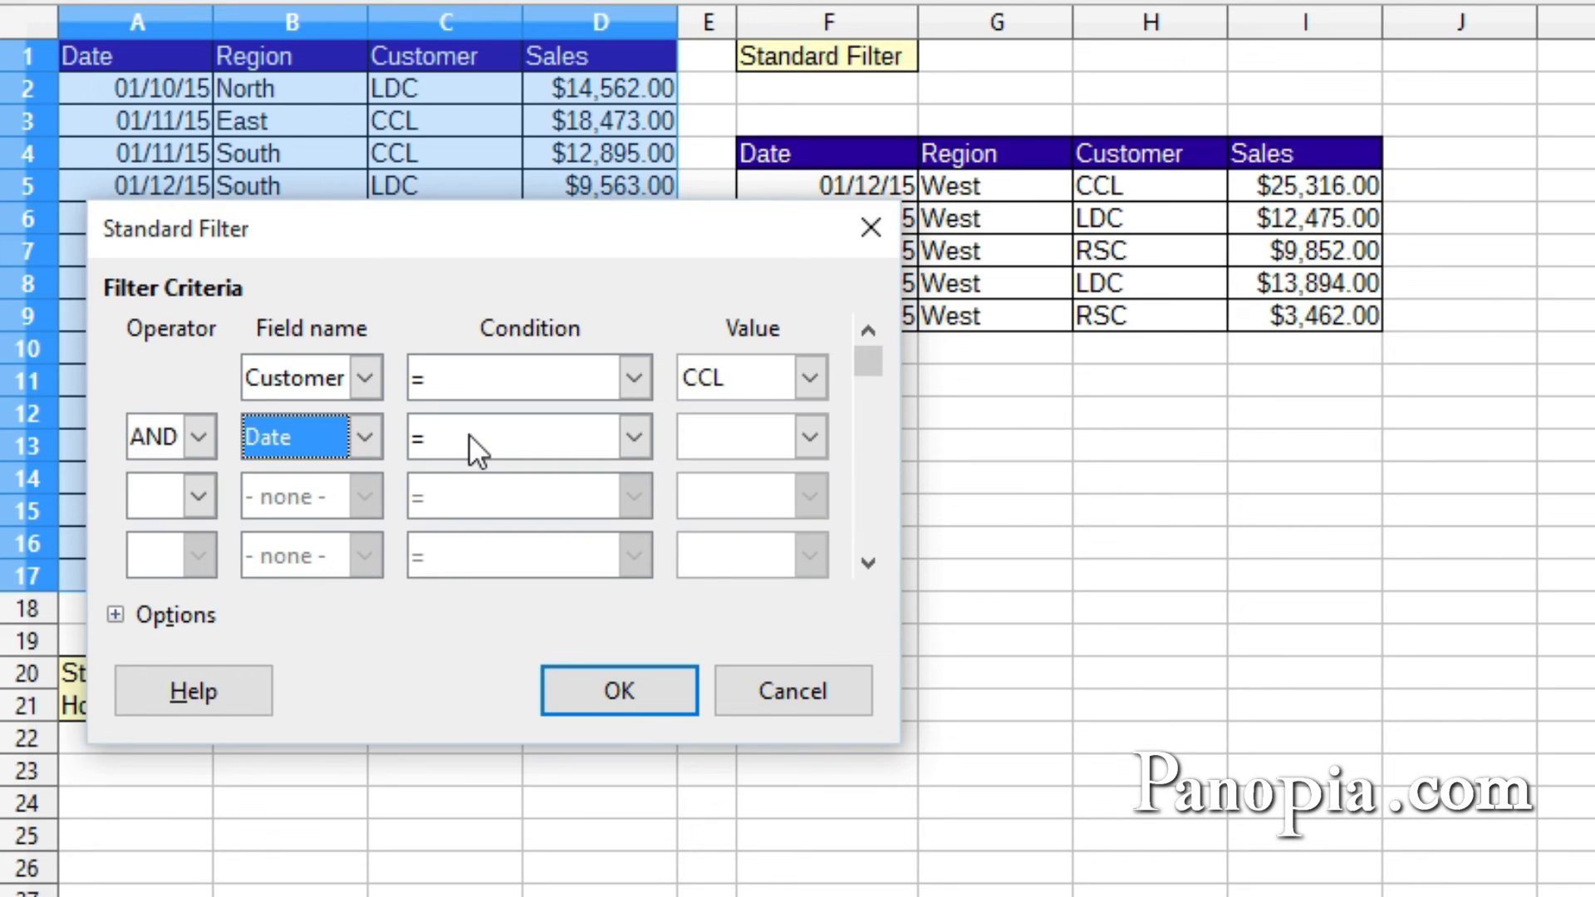
pyautogui.click(810, 437)
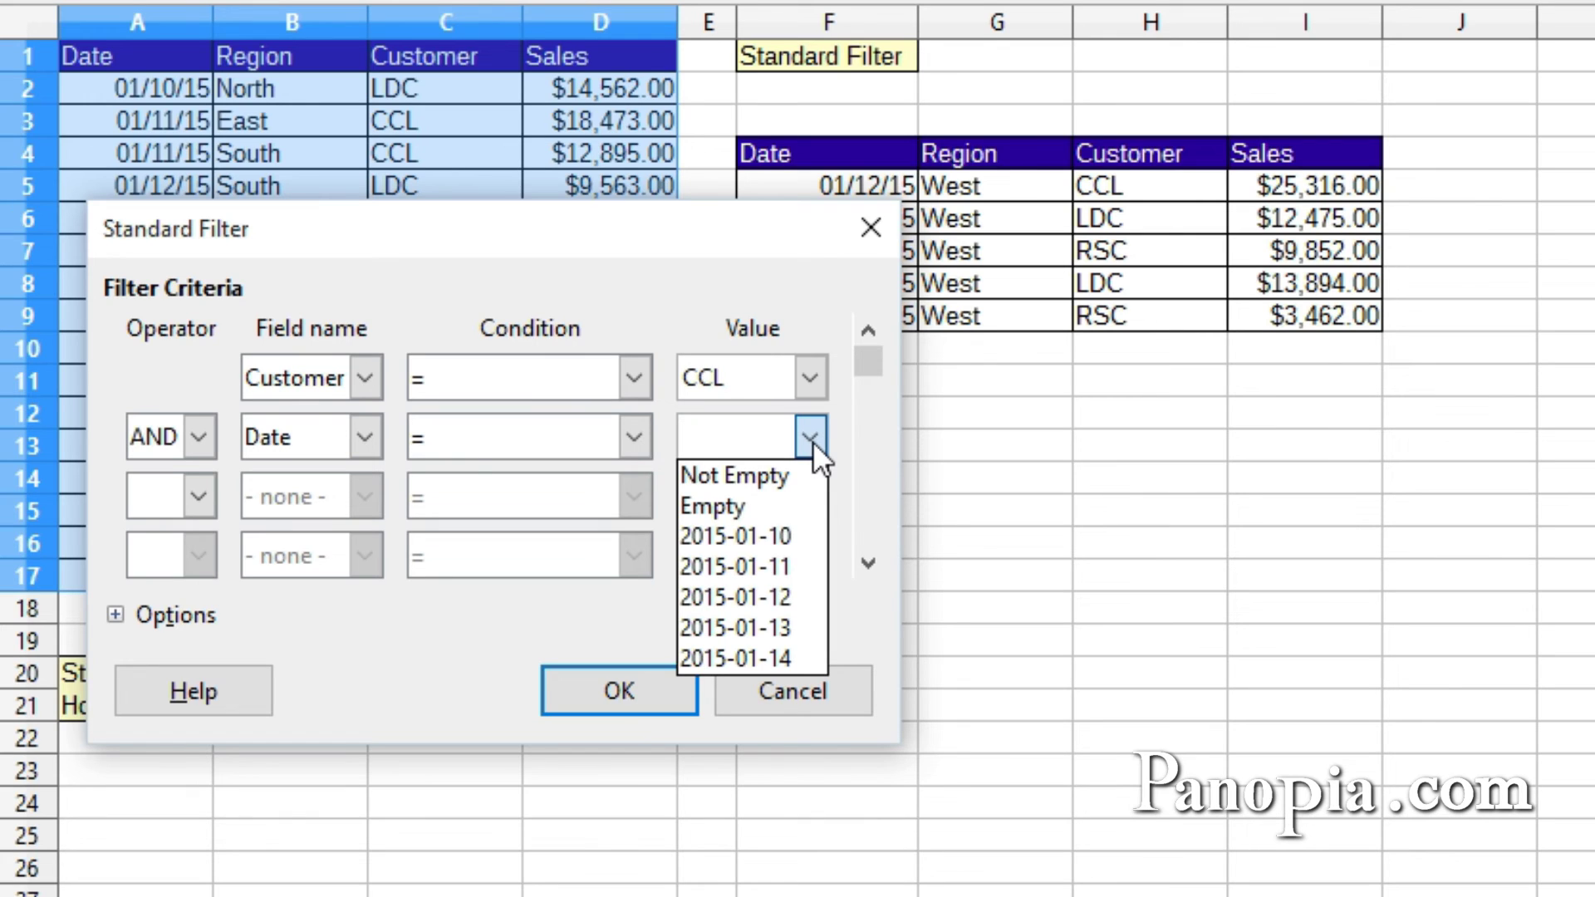
pyautogui.click(799, 660)
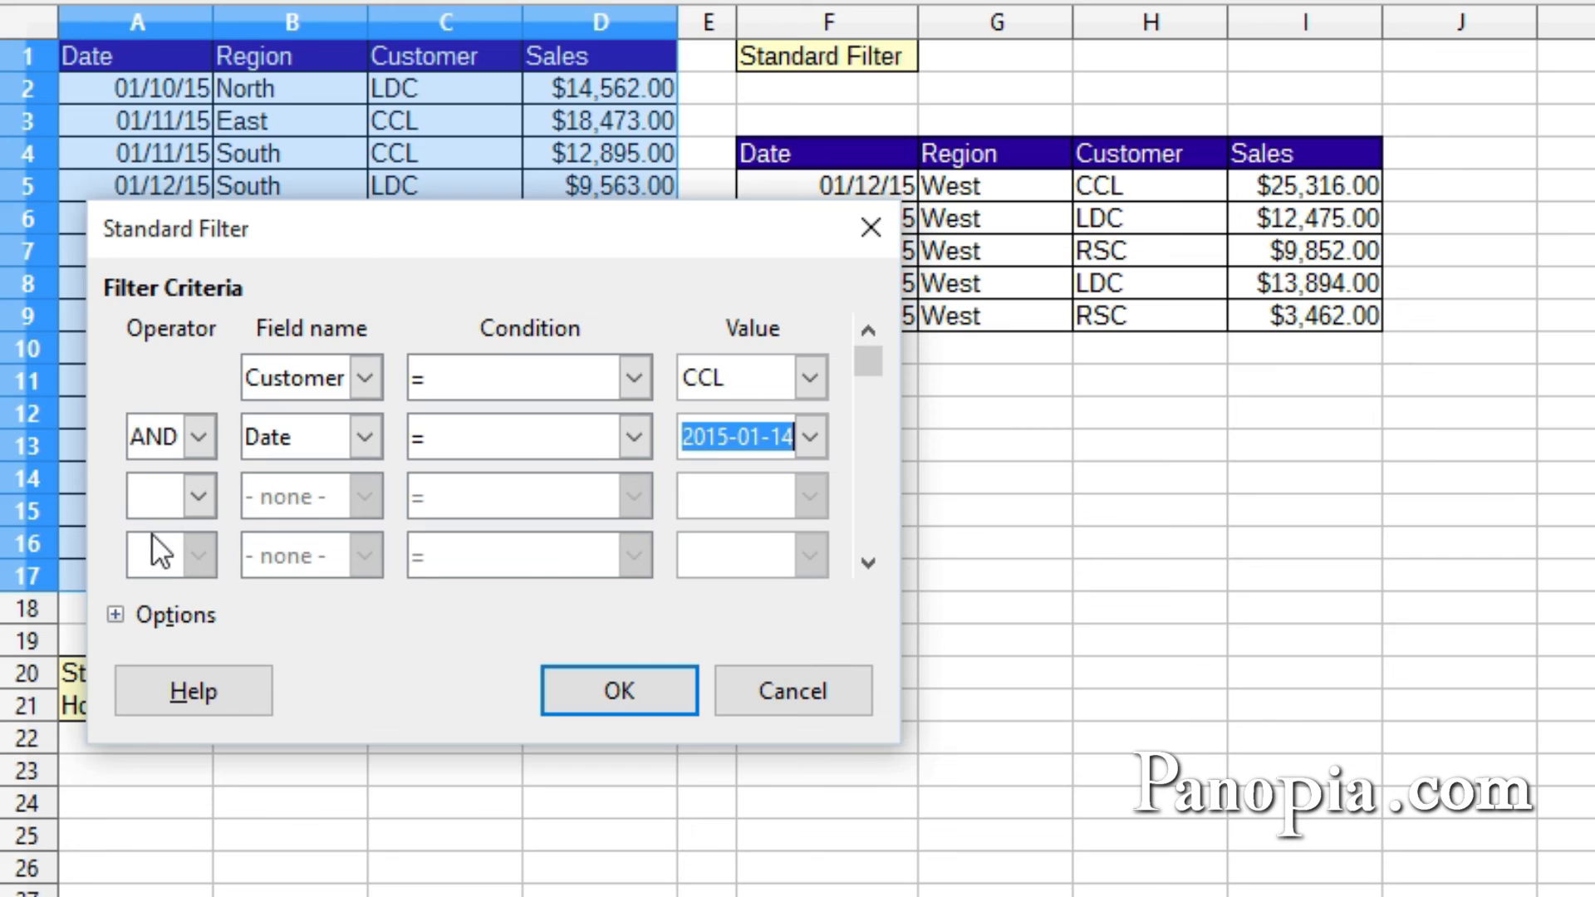
# Step: Add an OR condition Customer = RSC
pyautogui.click(198, 490)
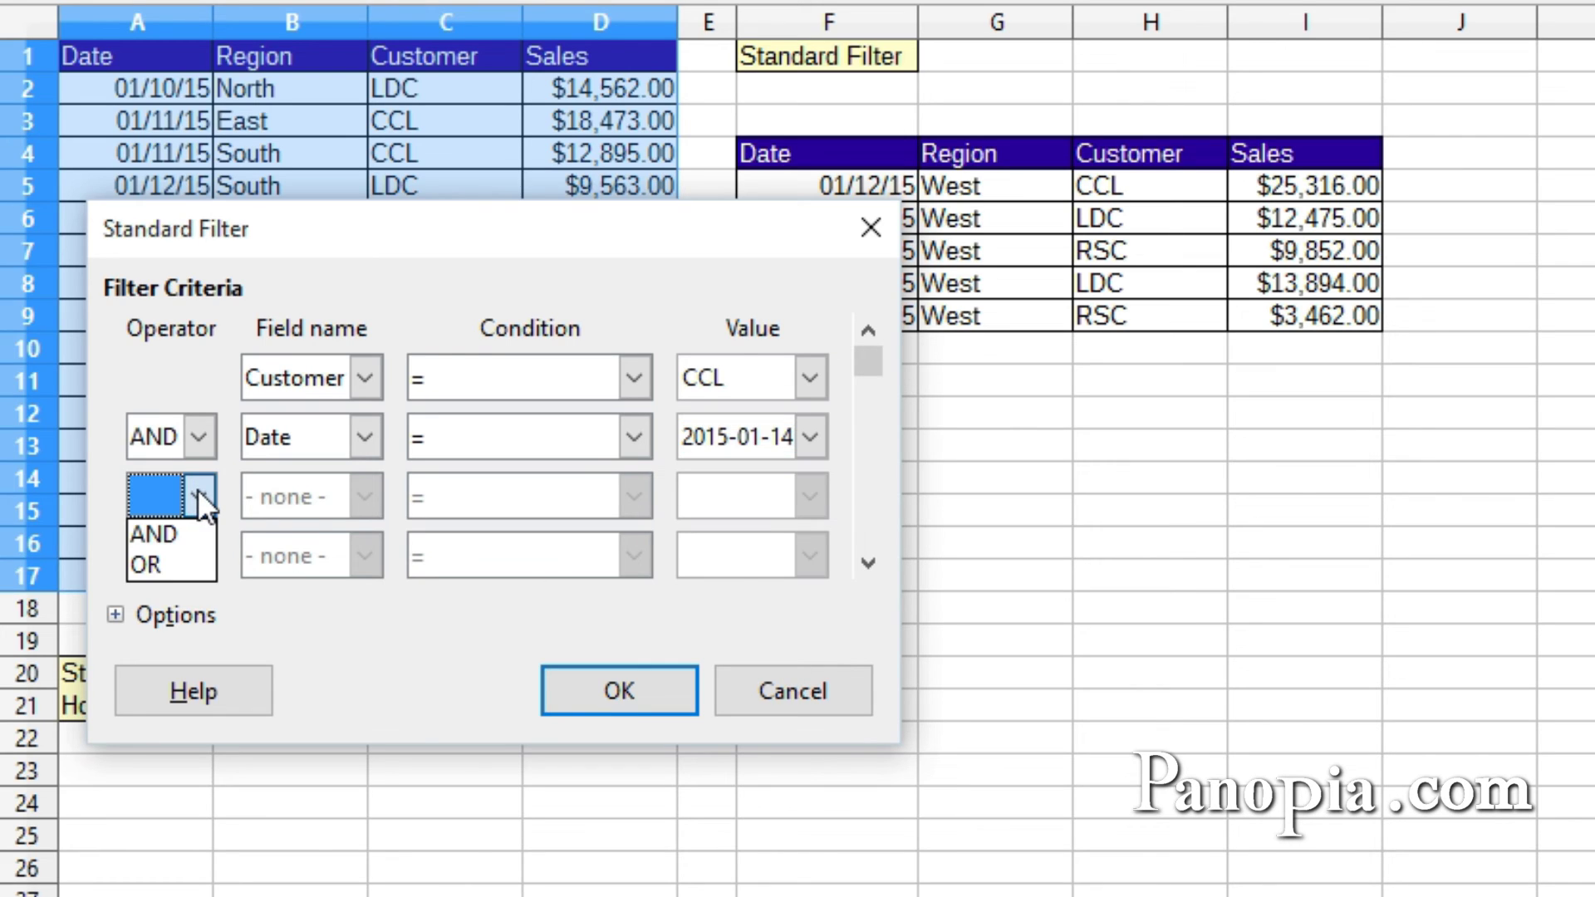
pyautogui.click(186, 561)
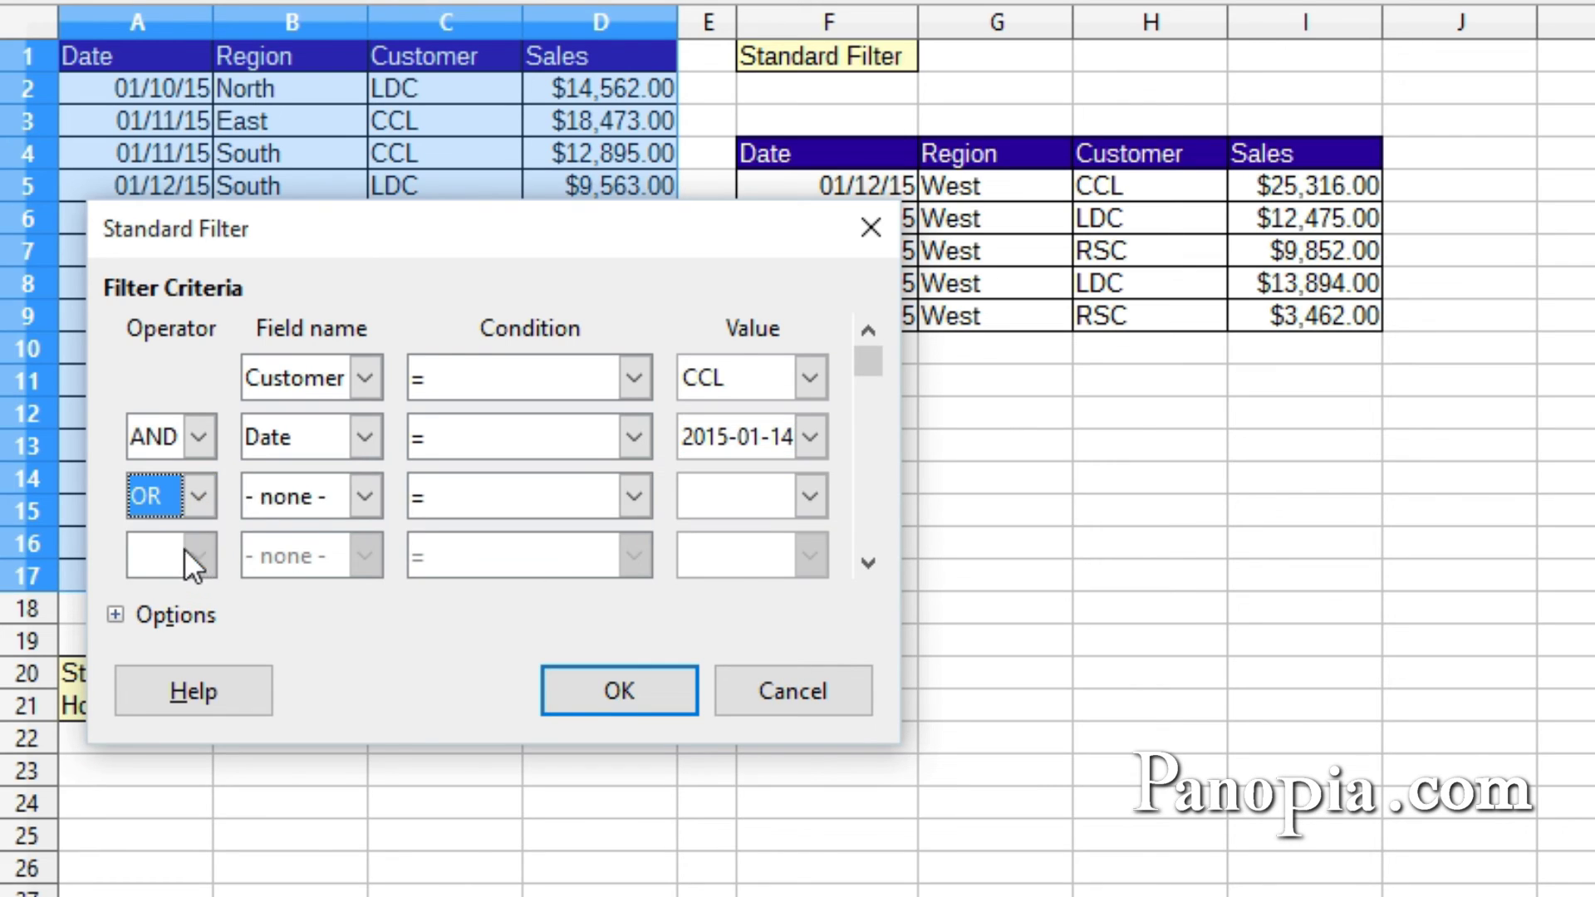
pyautogui.click(366, 496)
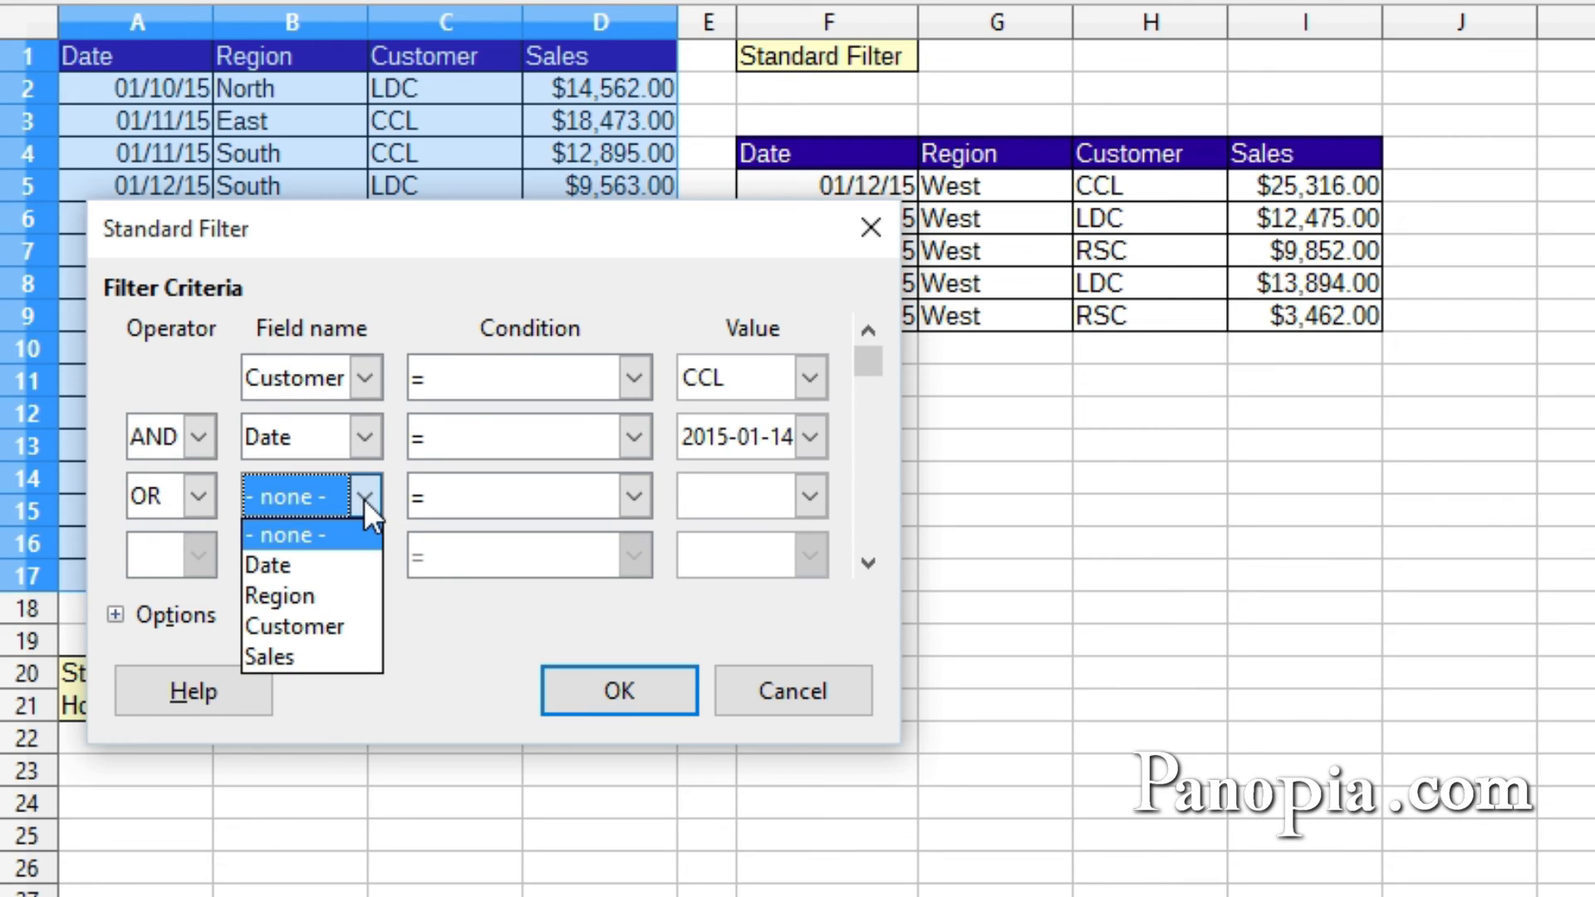
pyautogui.click(335, 628)
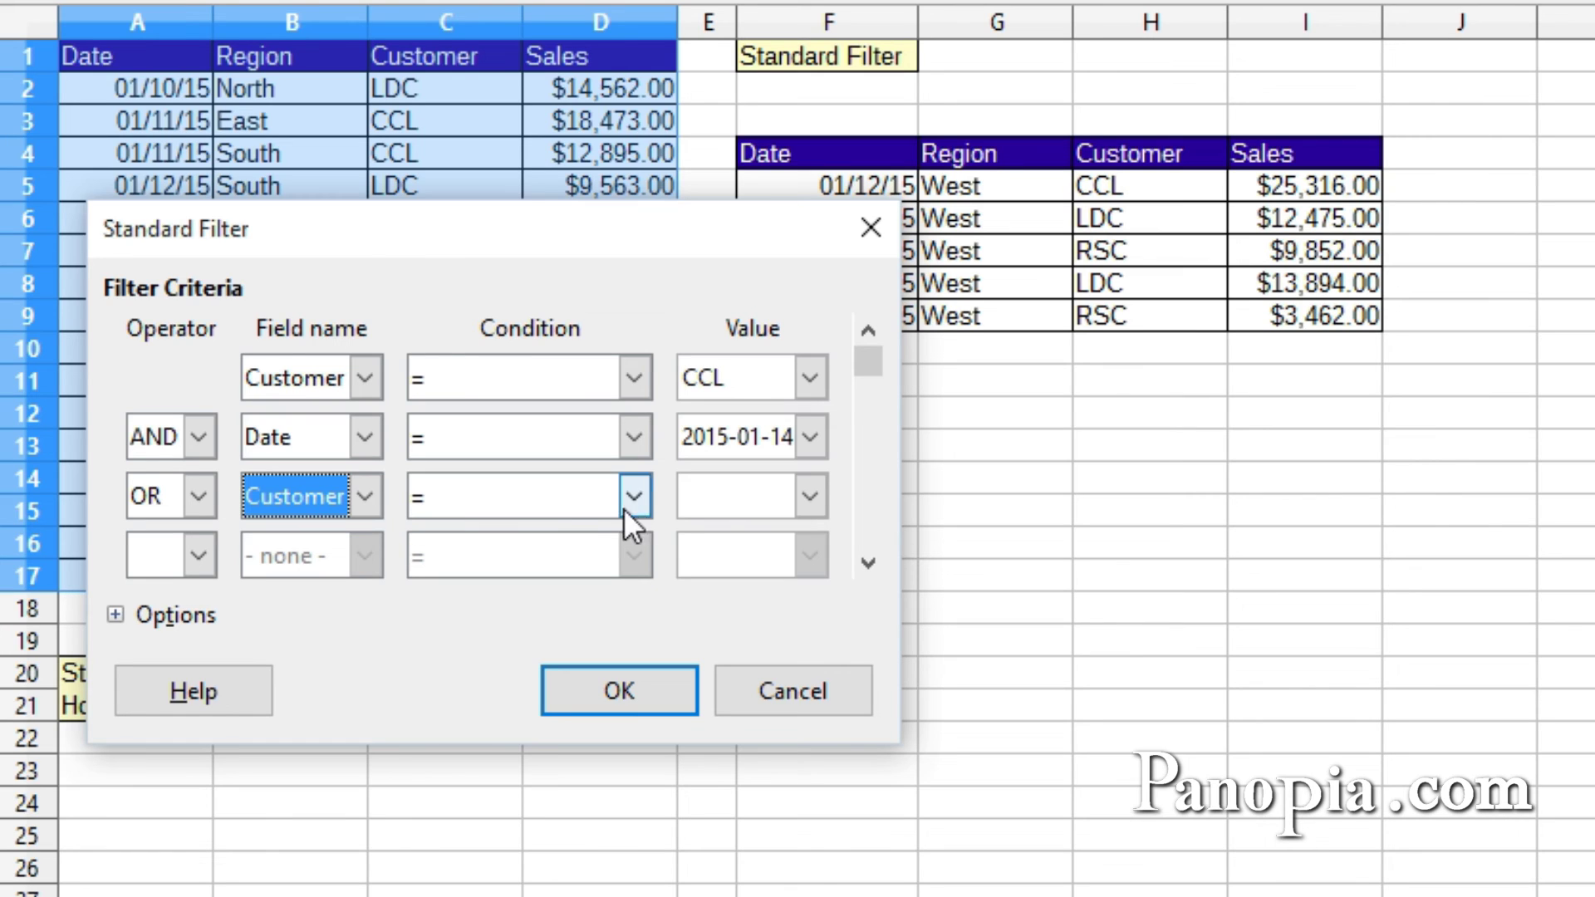
pyautogui.click(808, 496)
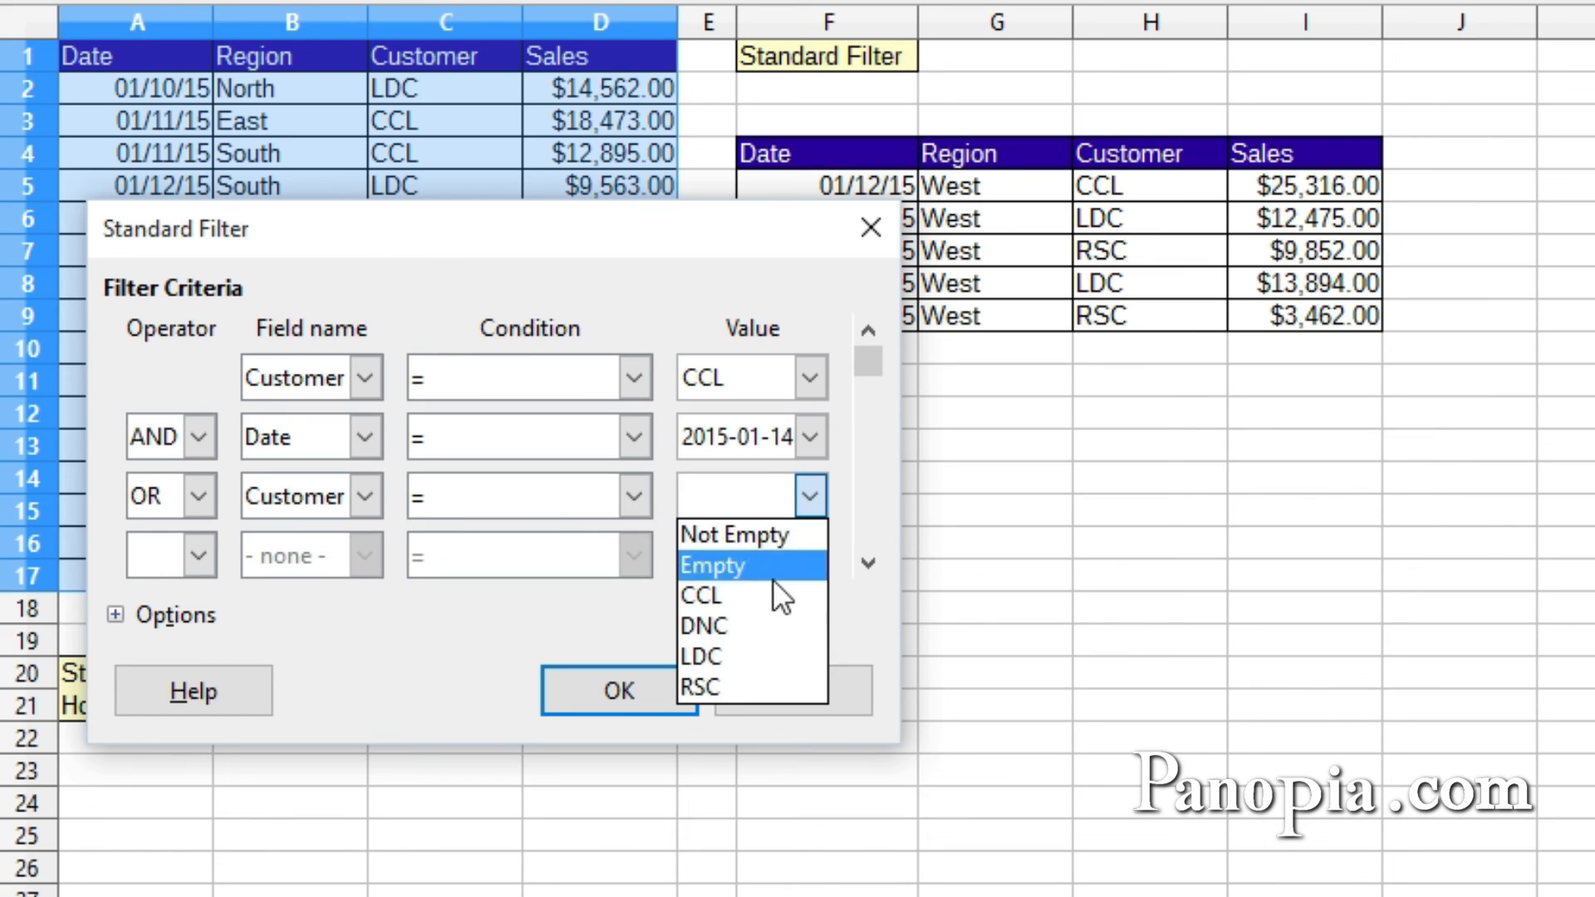
pyautogui.click(741, 687)
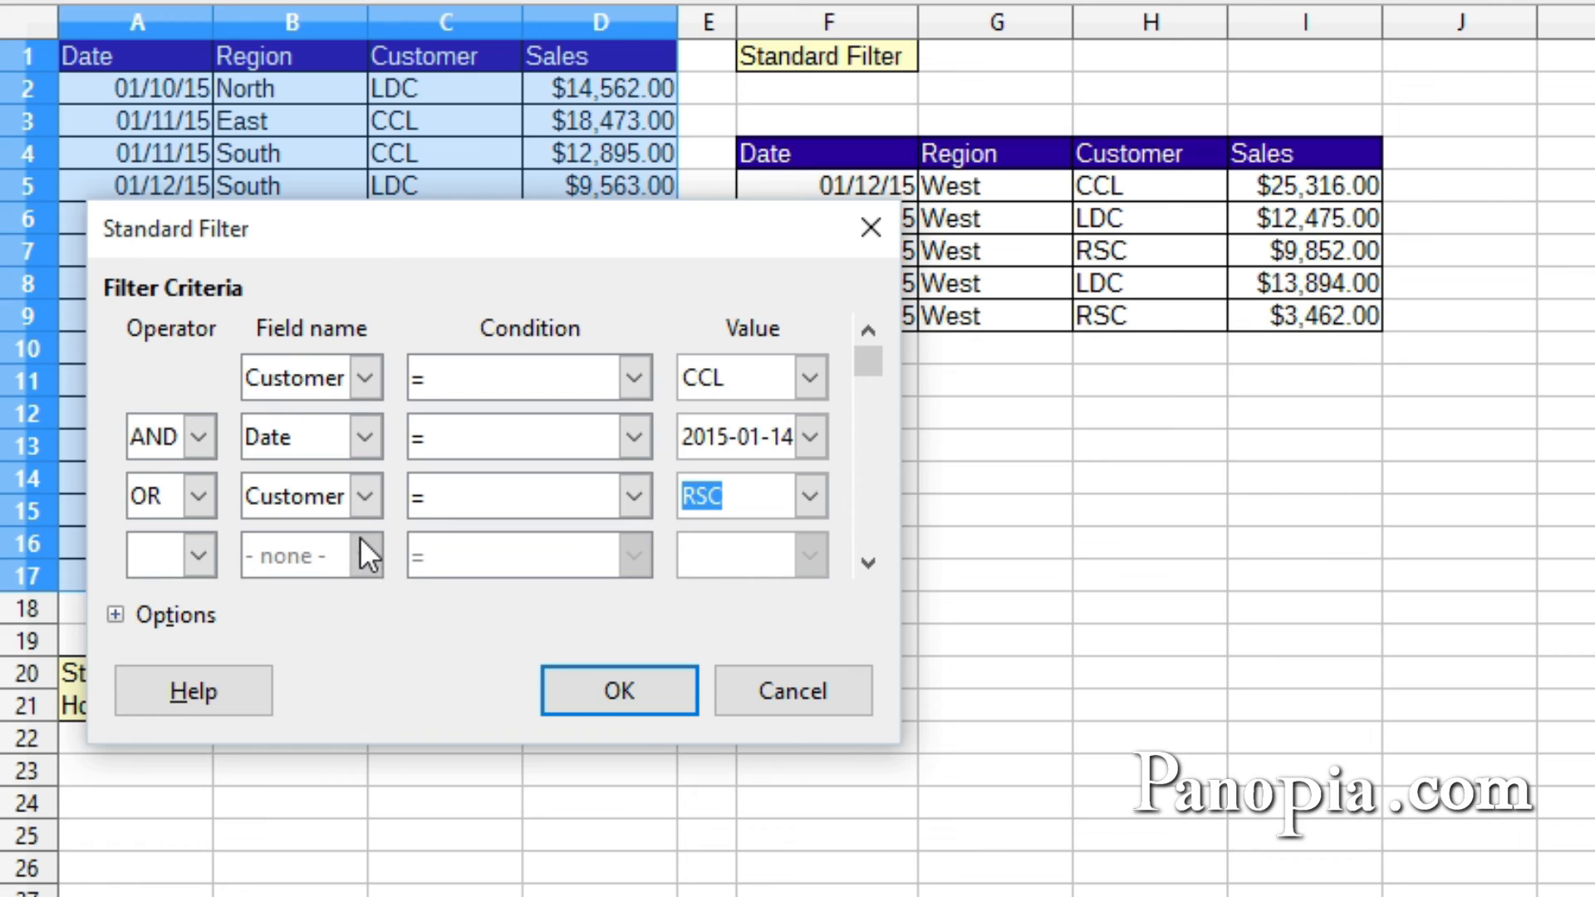
# Step: Add a fourth AND condition Date = 2015-01-14
pyautogui.click(198, 555)
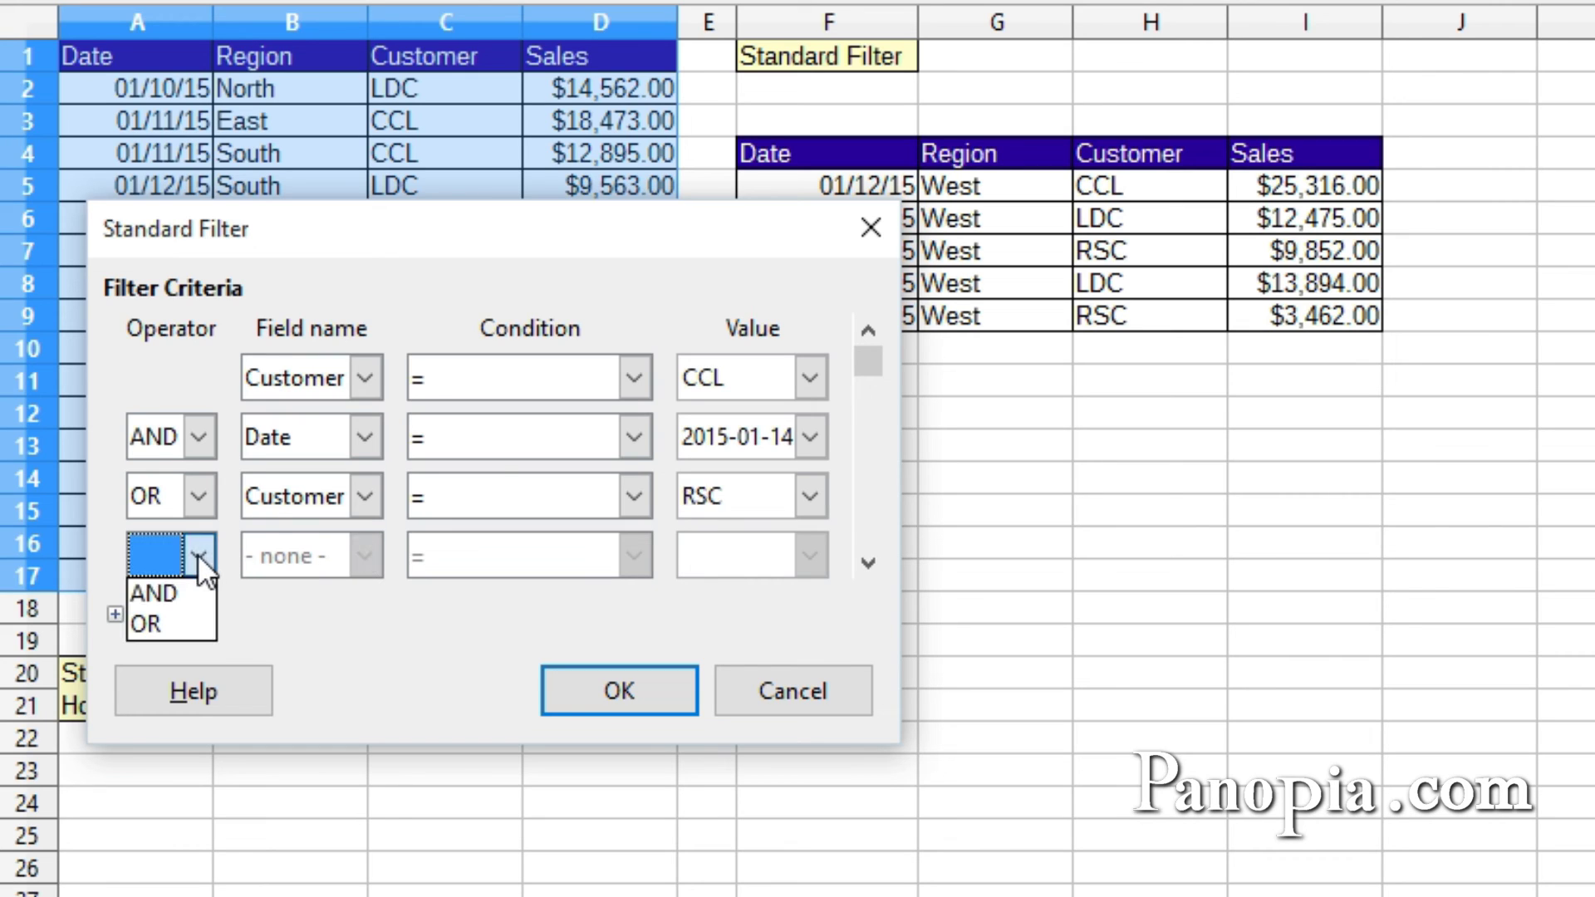
pyautogui.click(182, 595)
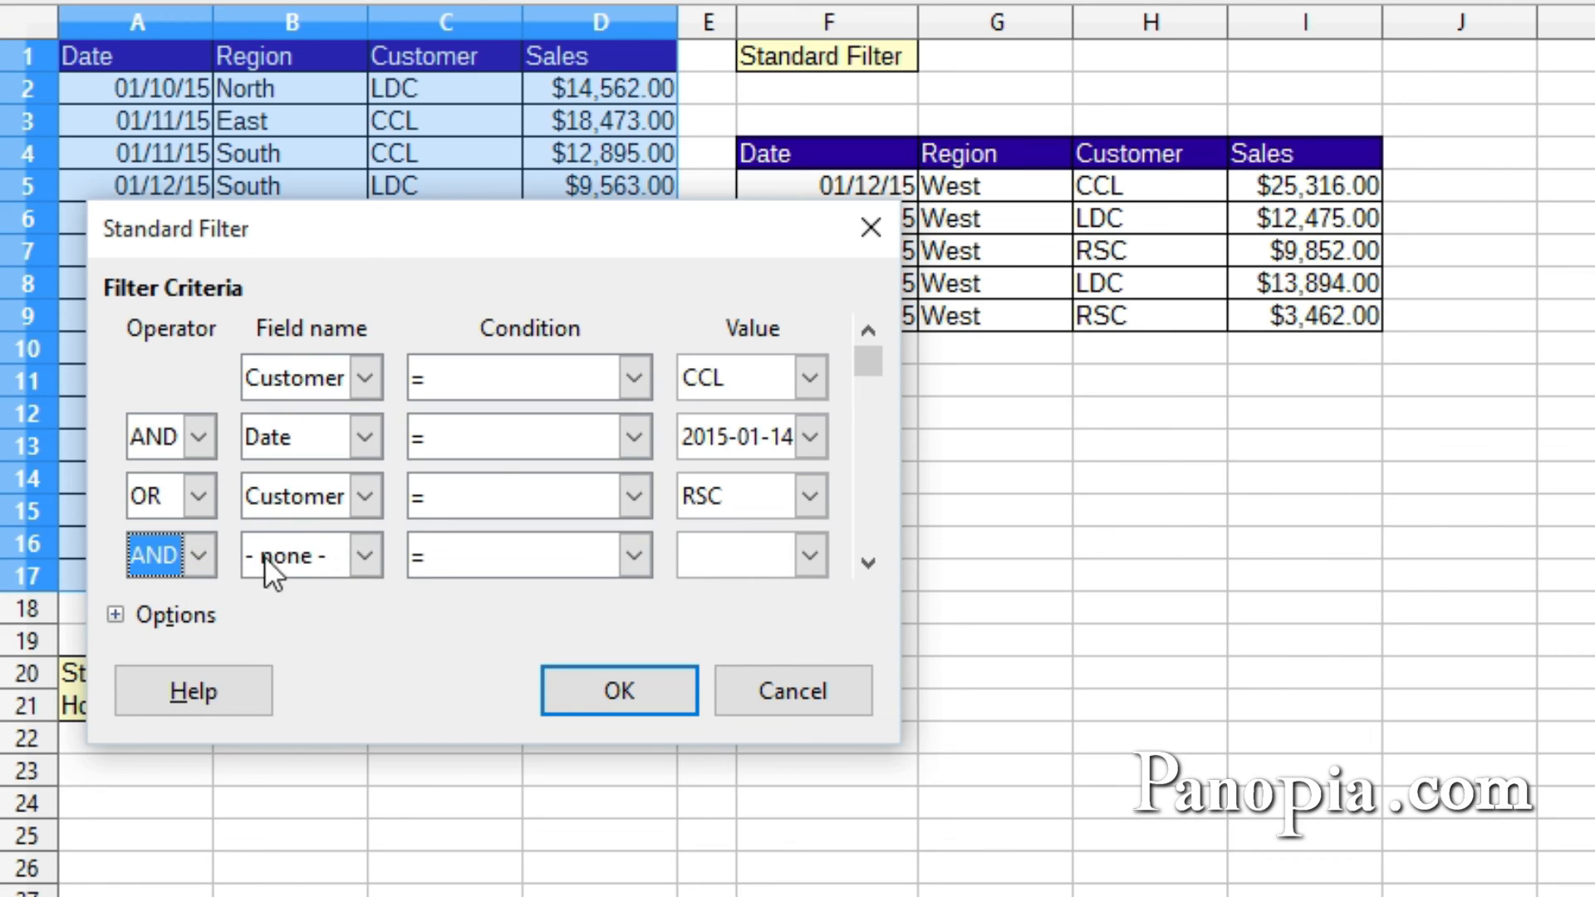
pyautogui.click(354, 548)
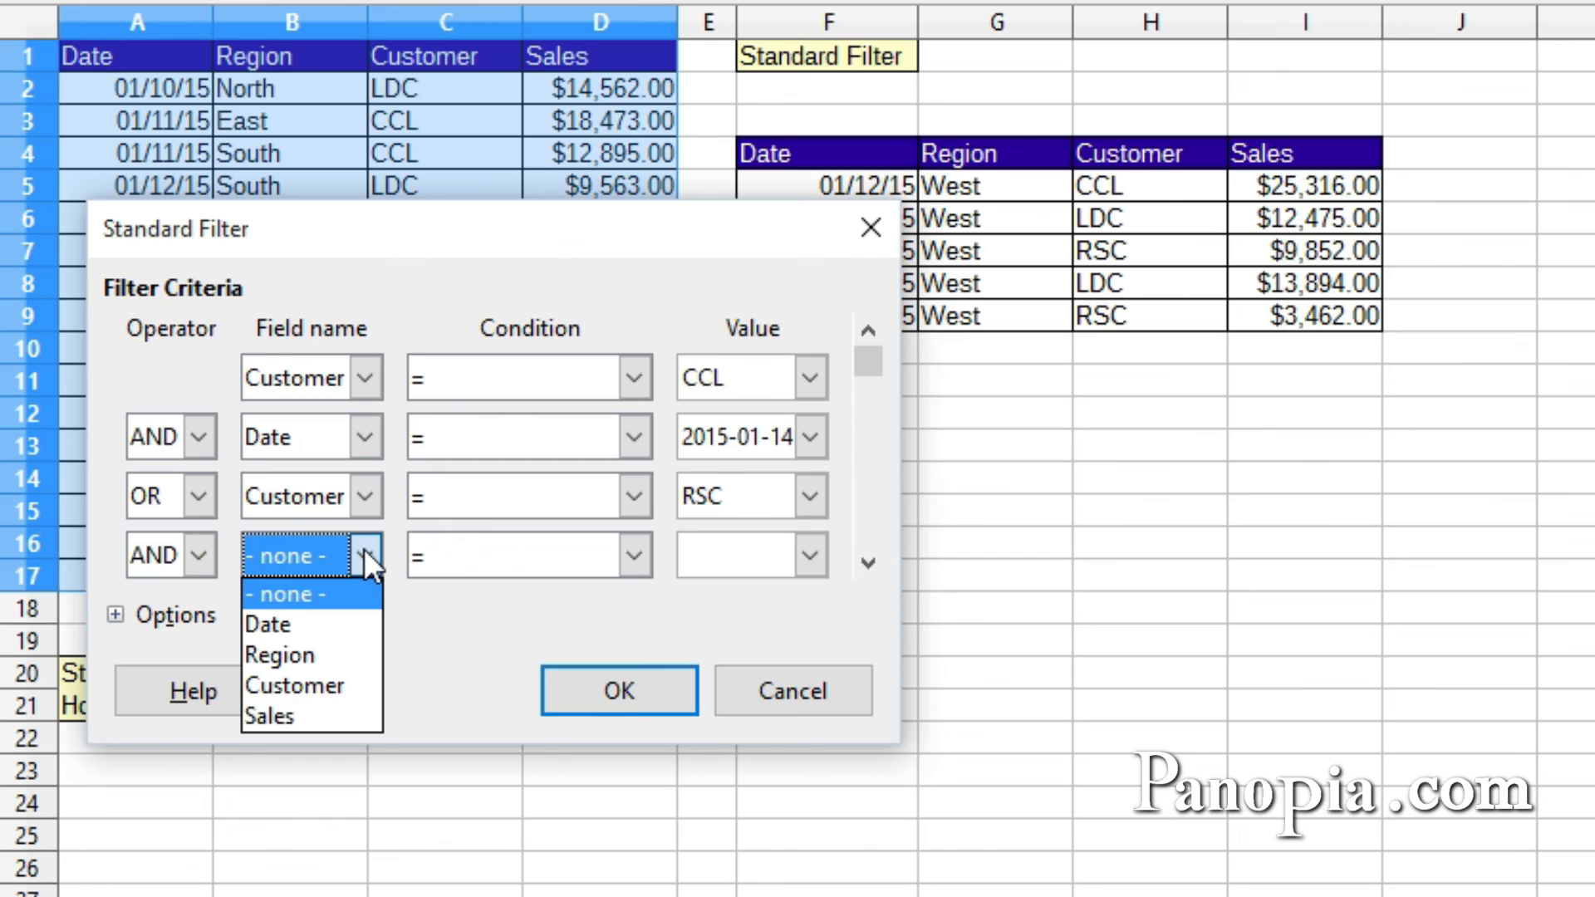
pyautogui.click(336, 624)
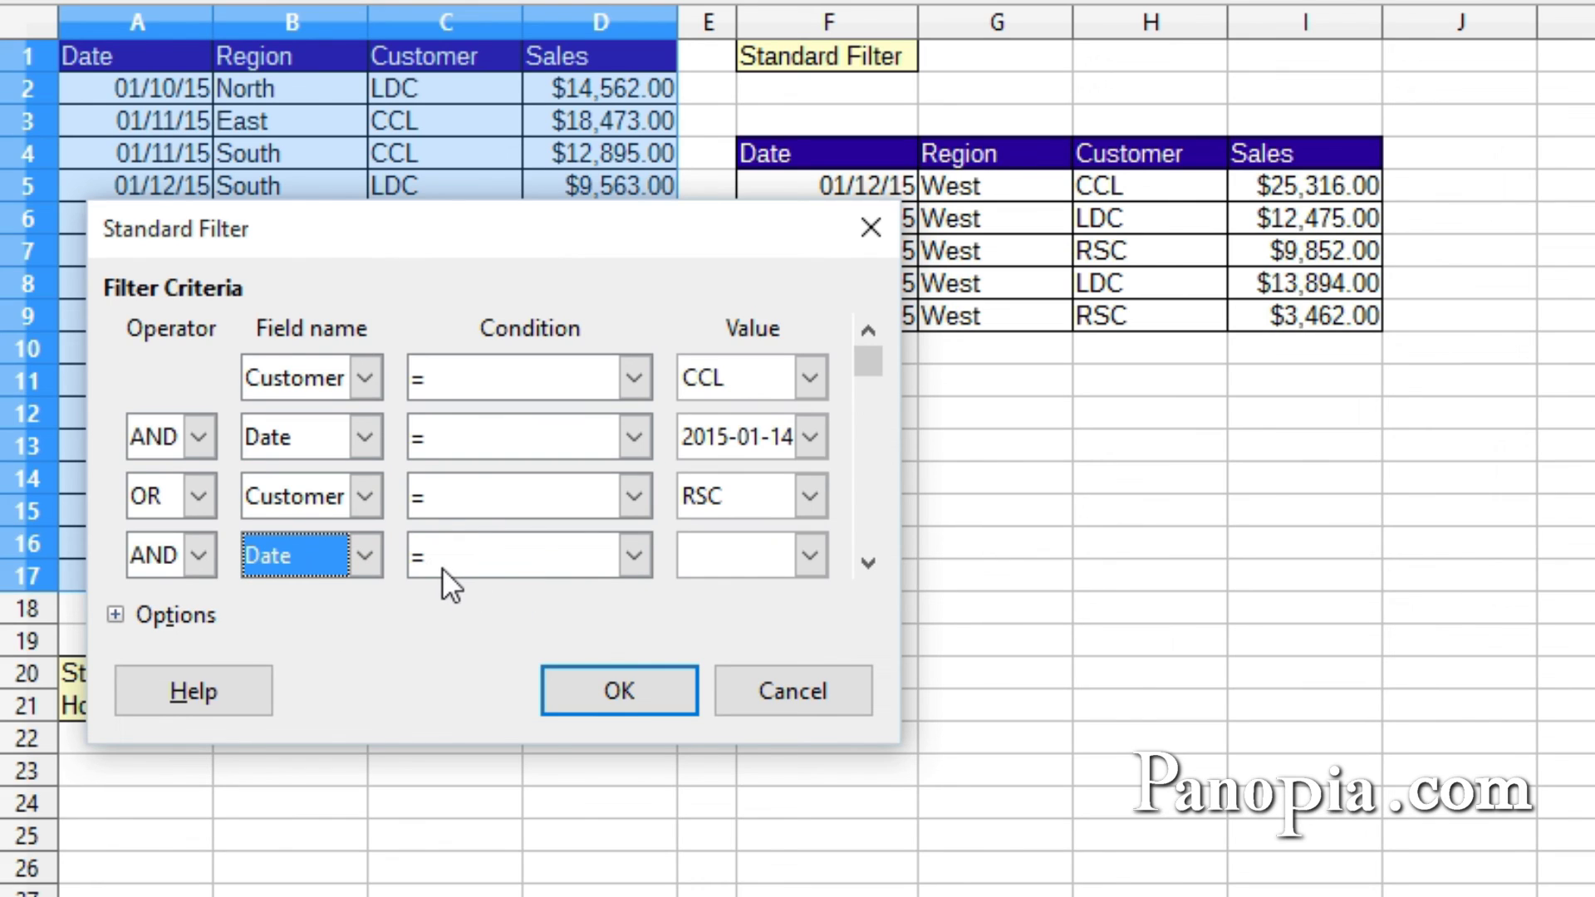
pyautogui.click(819, 553)
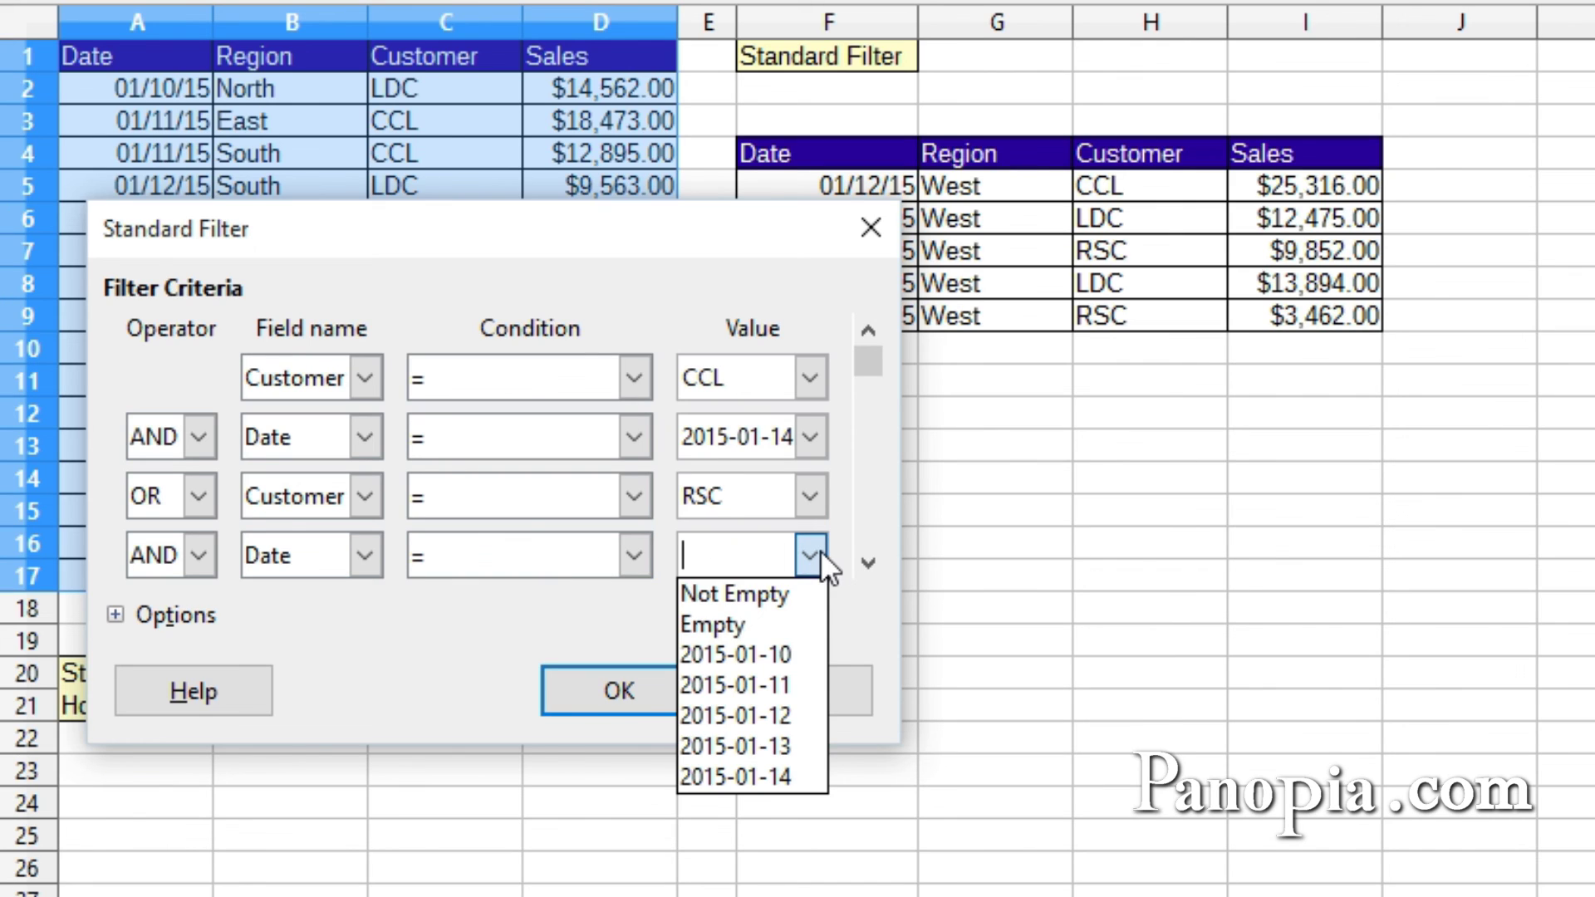
pyautogui.click(795, 775)
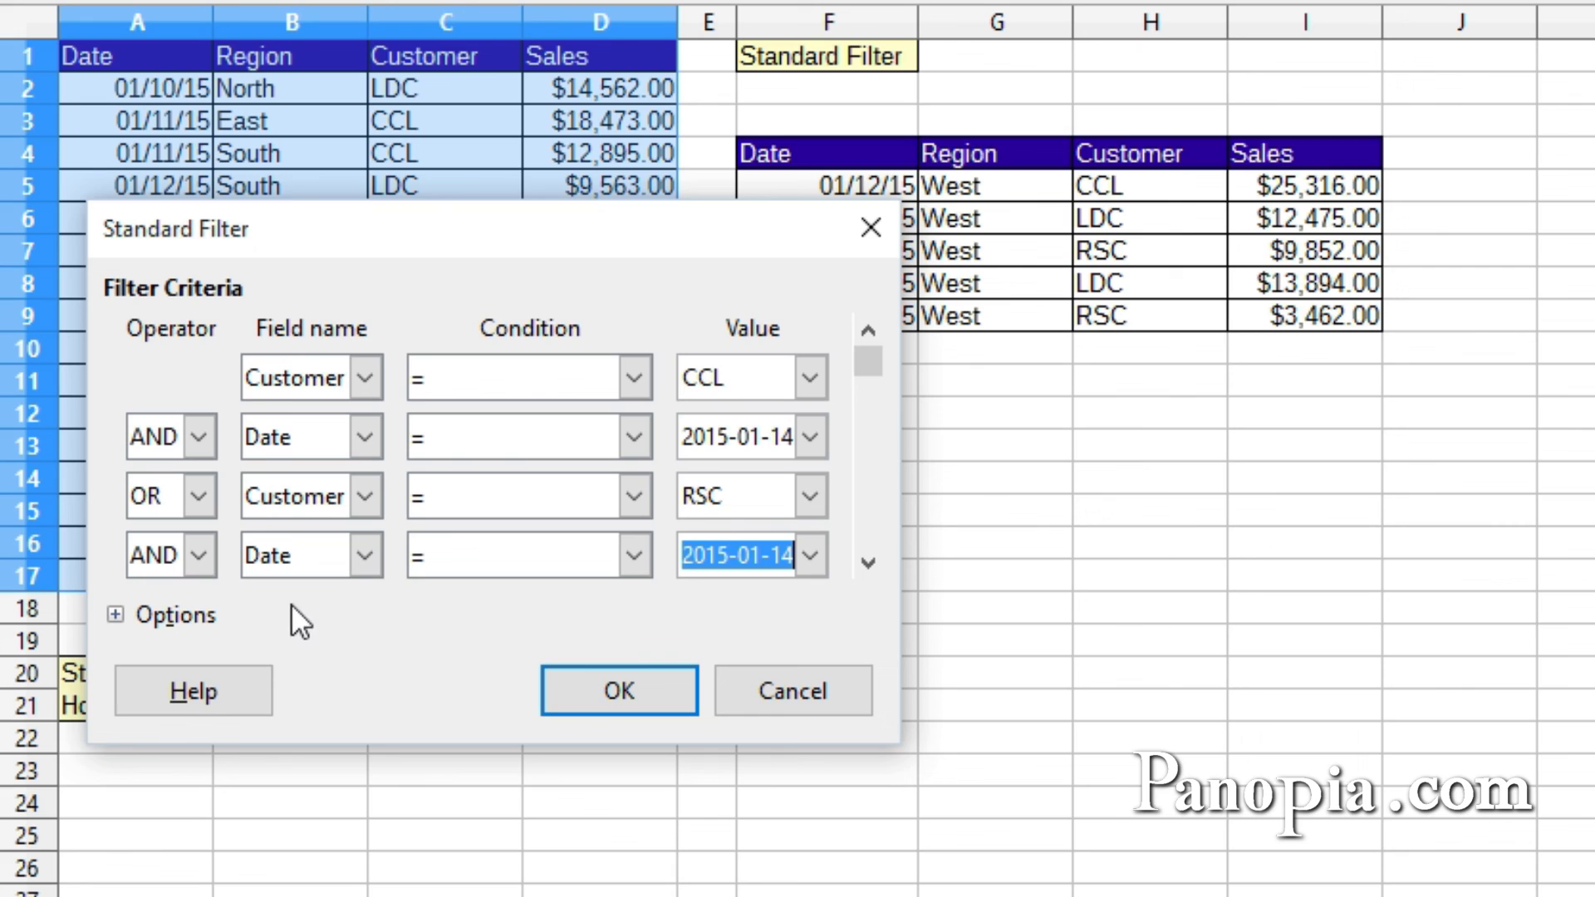
# Step: Turn on Copy results to, target $Results.$A$1, and apply the filter
pyautogui.click(176, 615)
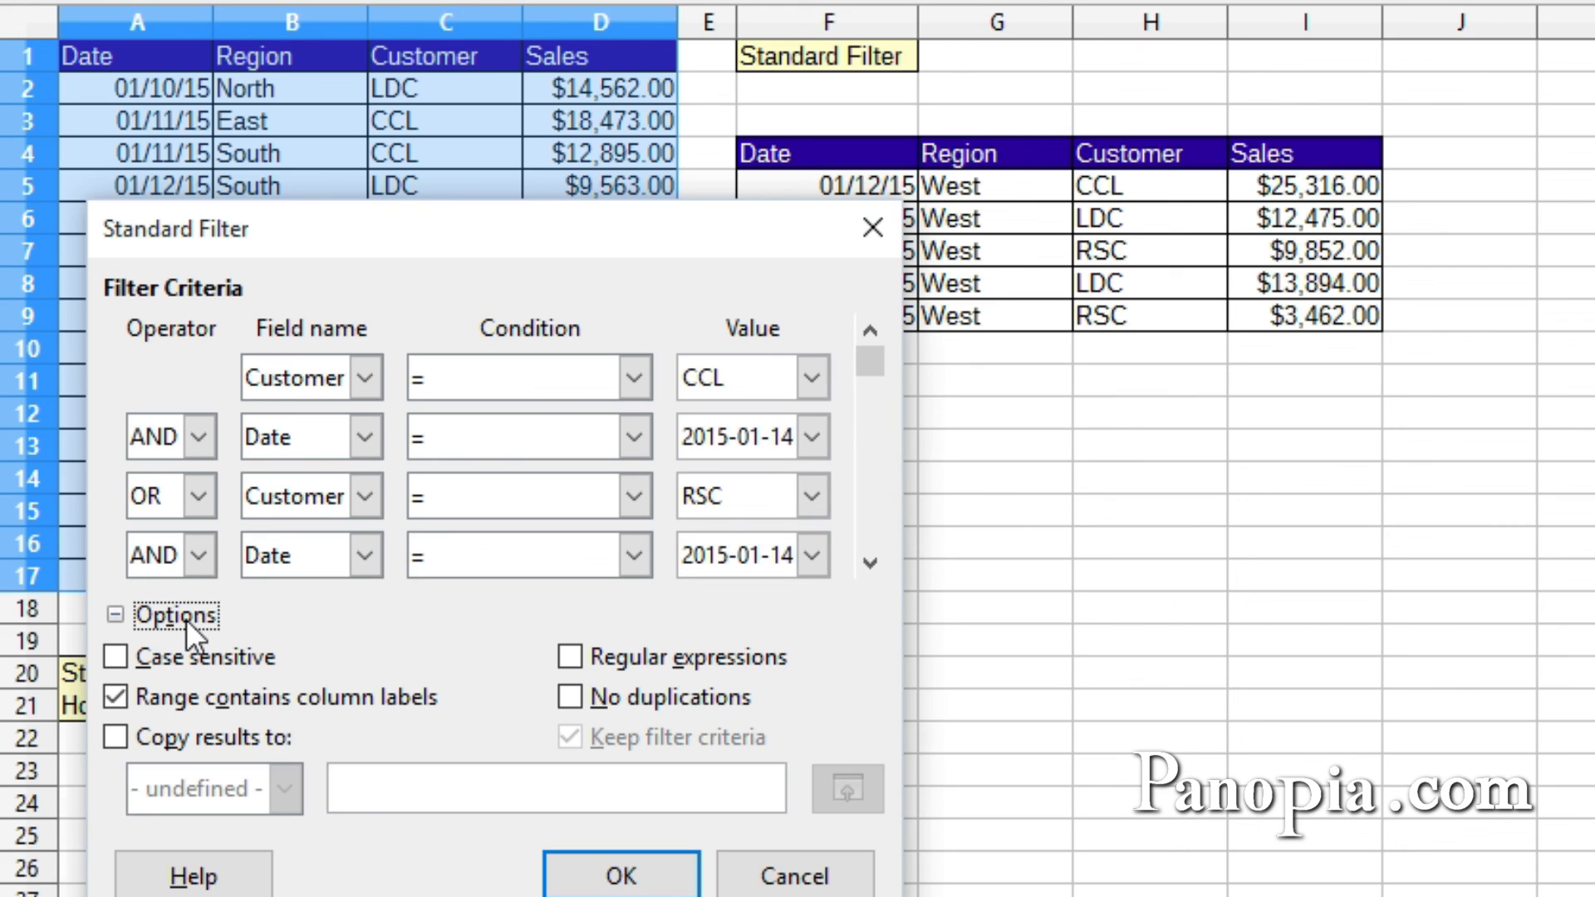
pyautogui.click(207, 735)
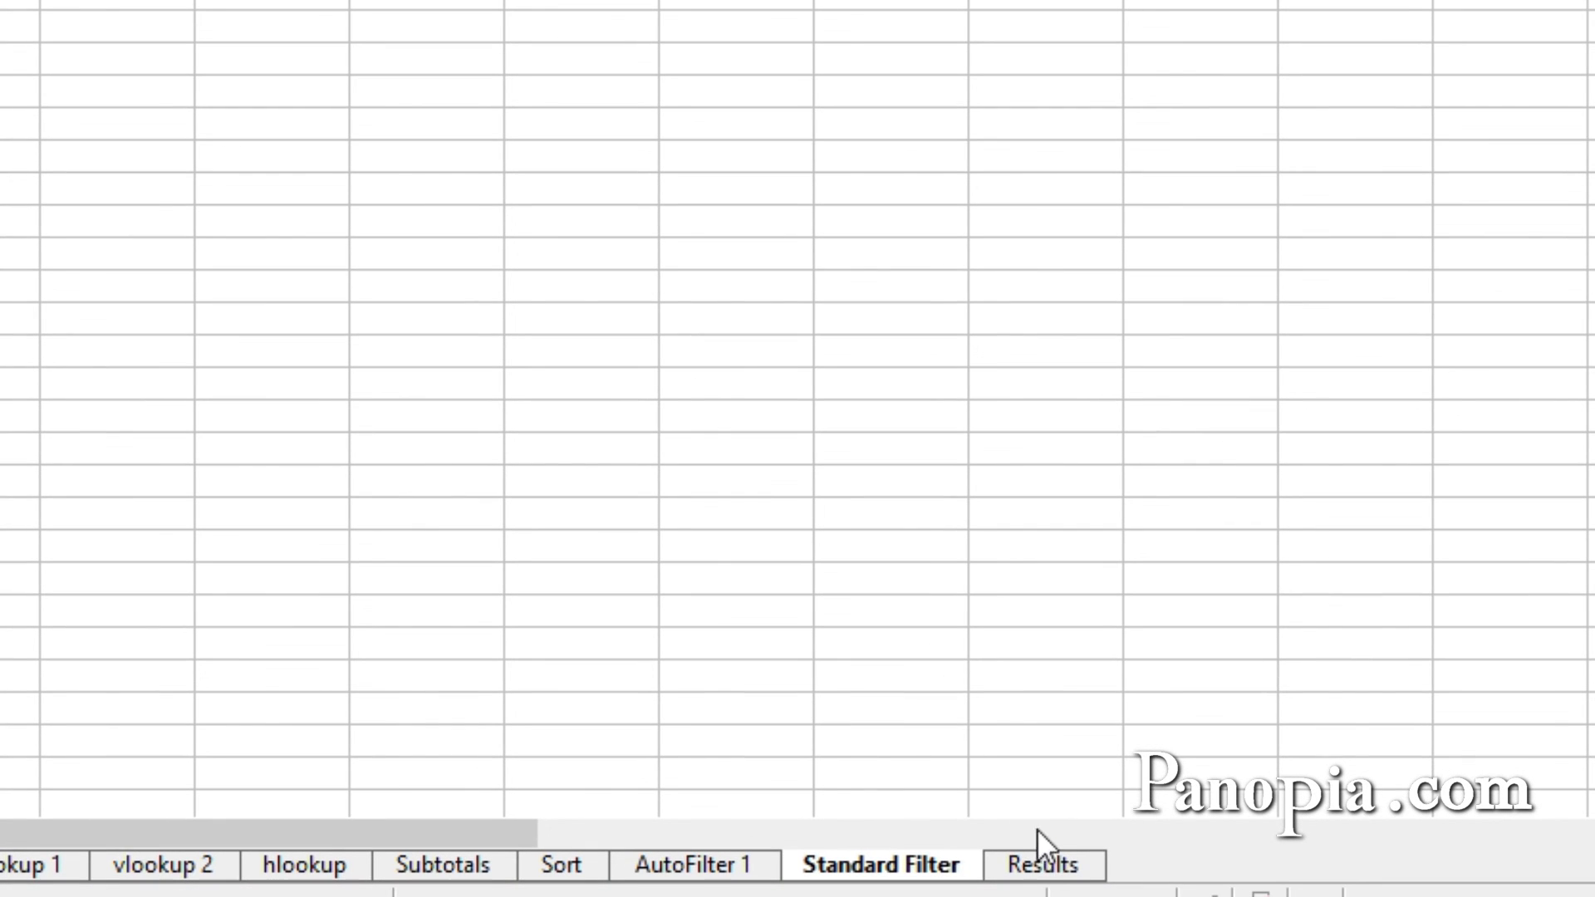
pyautogui.click(1047, 864)
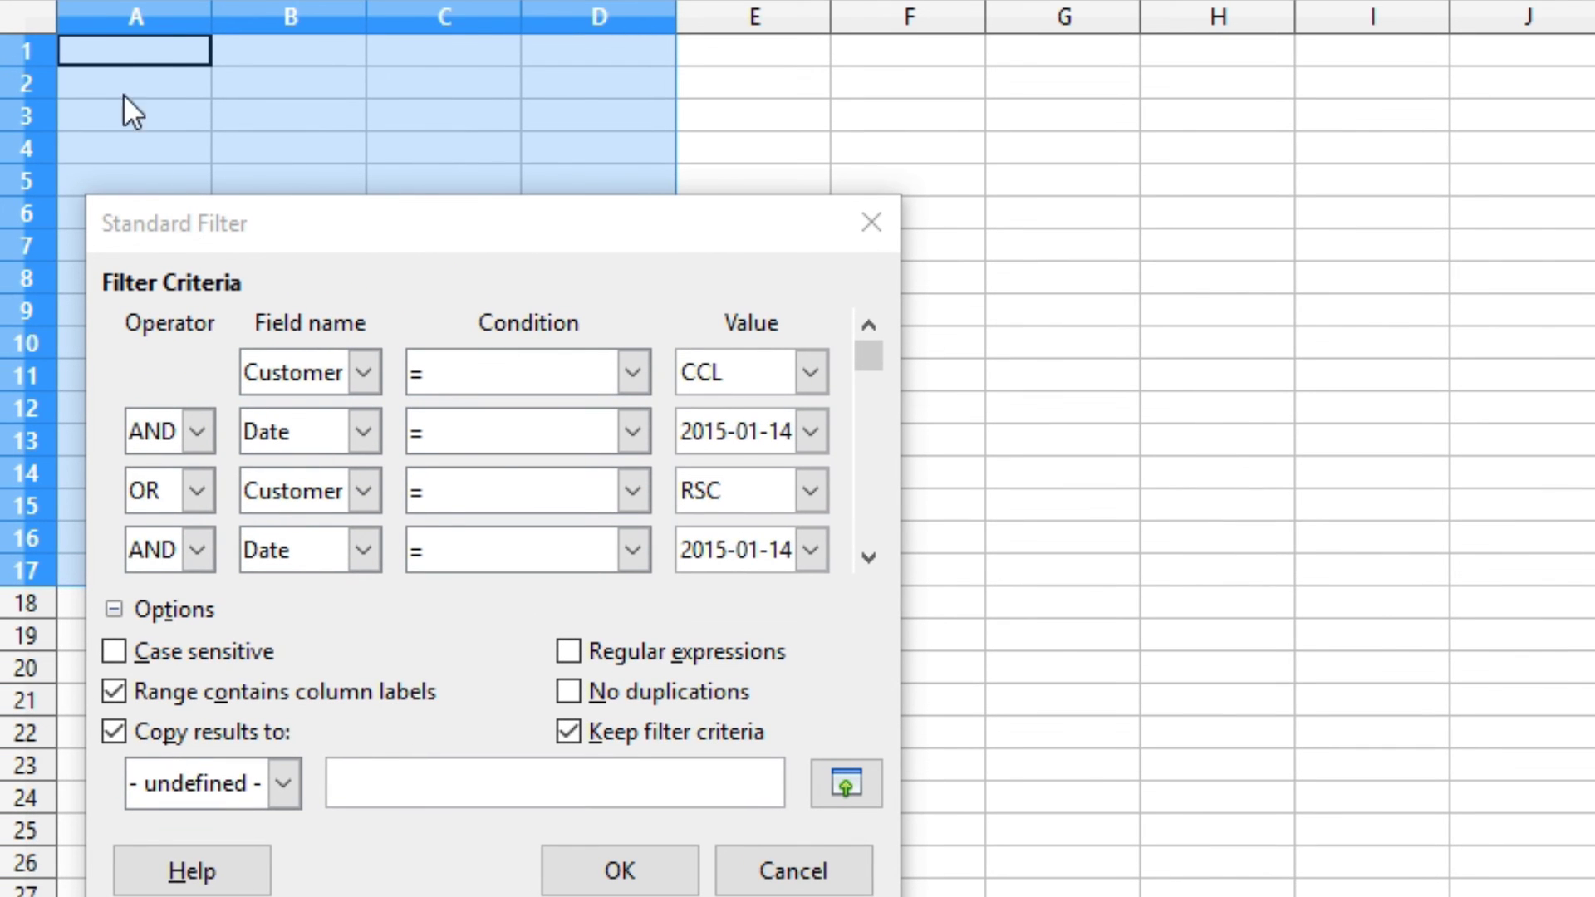
pyautogui.click(113, 52)
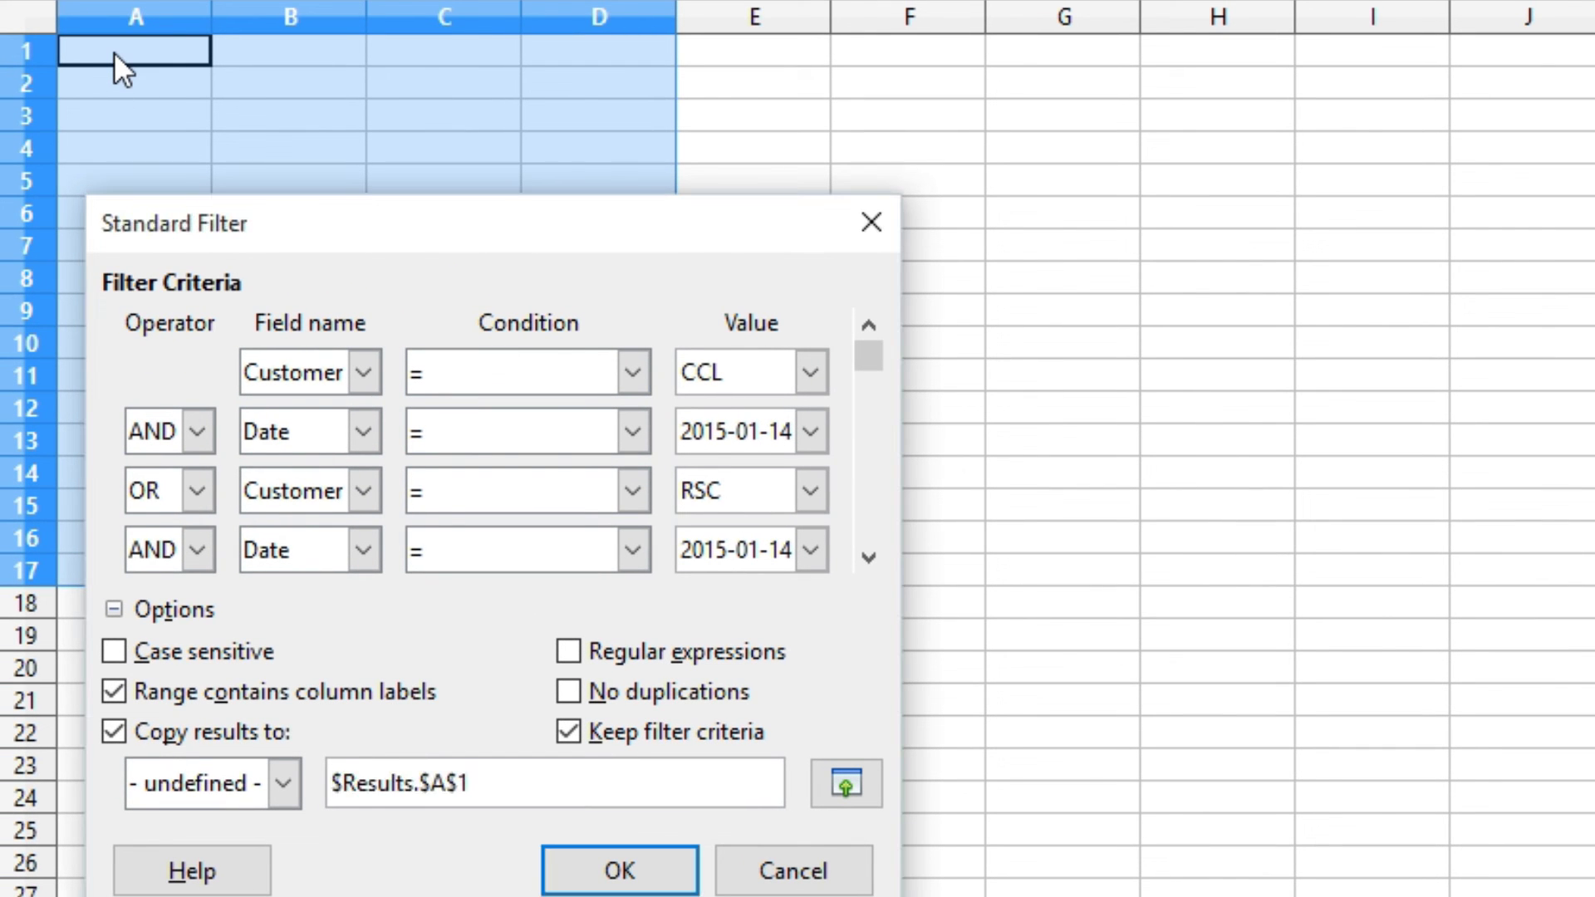
pyautogui.click(621, 879)
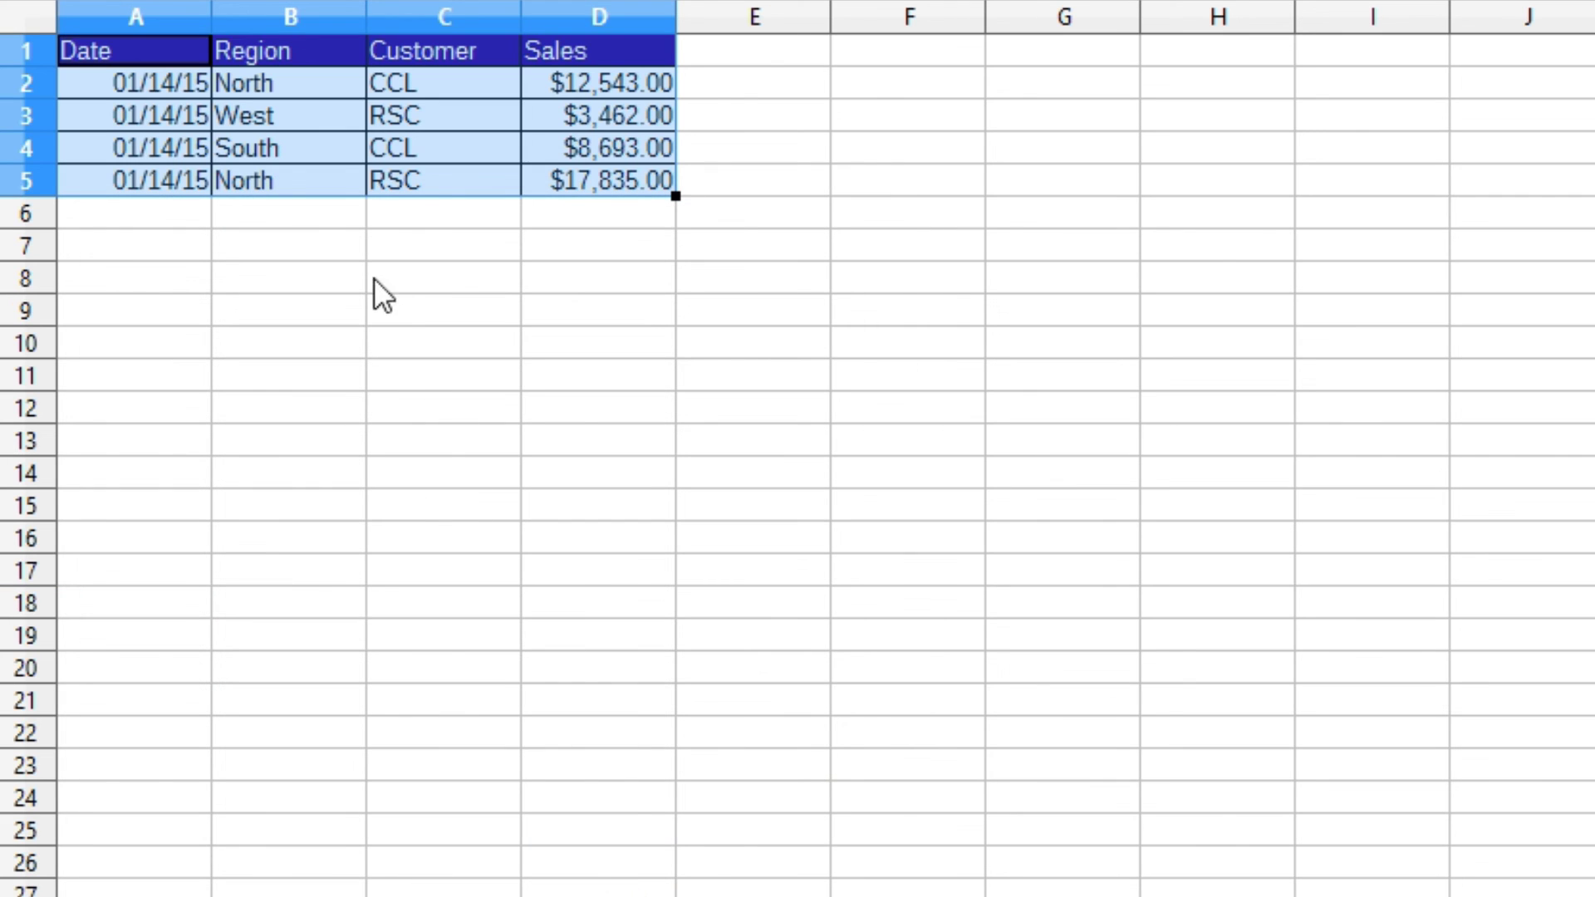